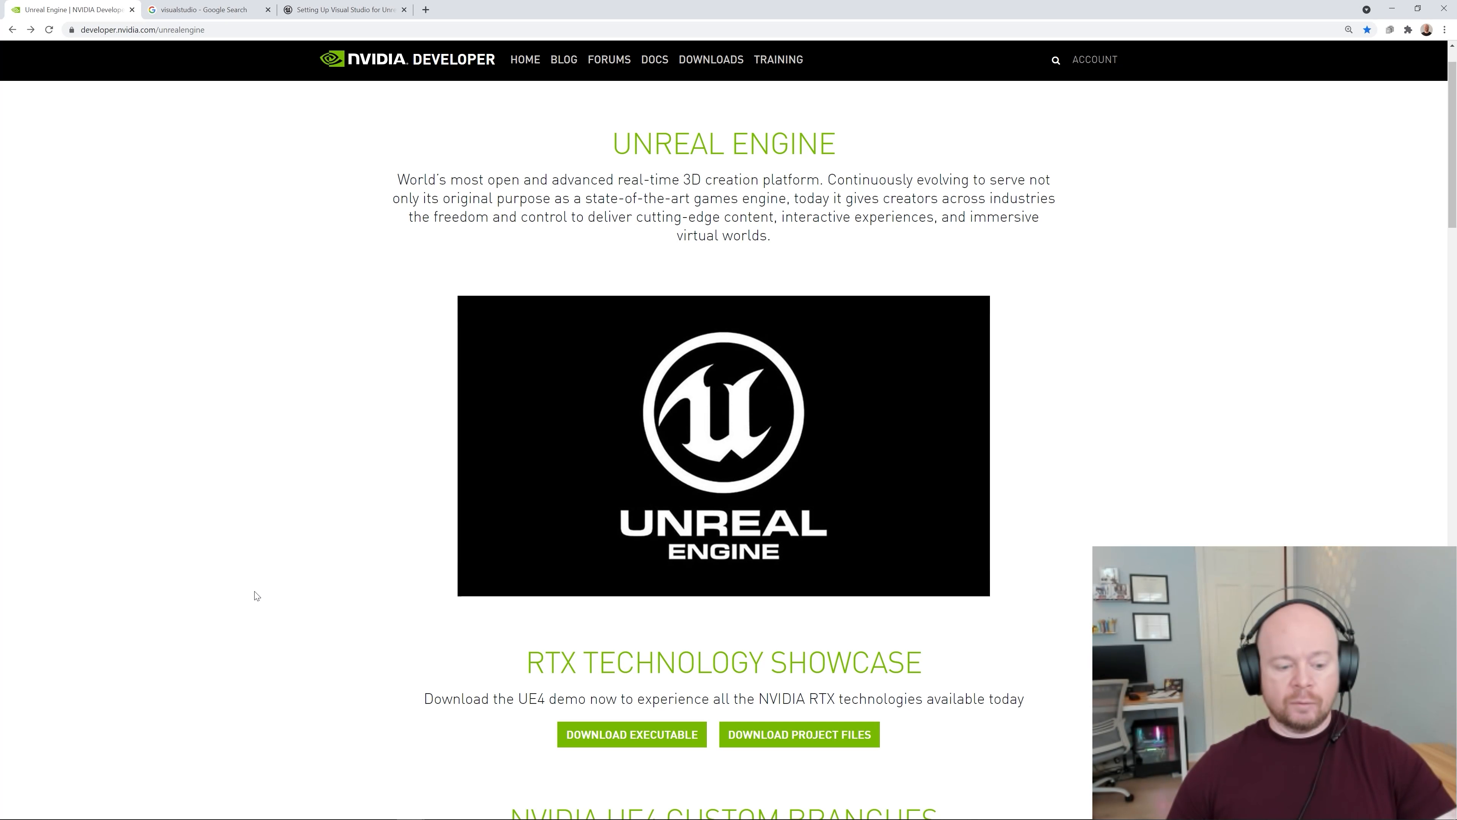
Step: Switch to the RTX_Showcase project in Unreal Editor and look around the running attic scene from several angles
{"action": "mouse_move", "coordinate": [443, 816]}
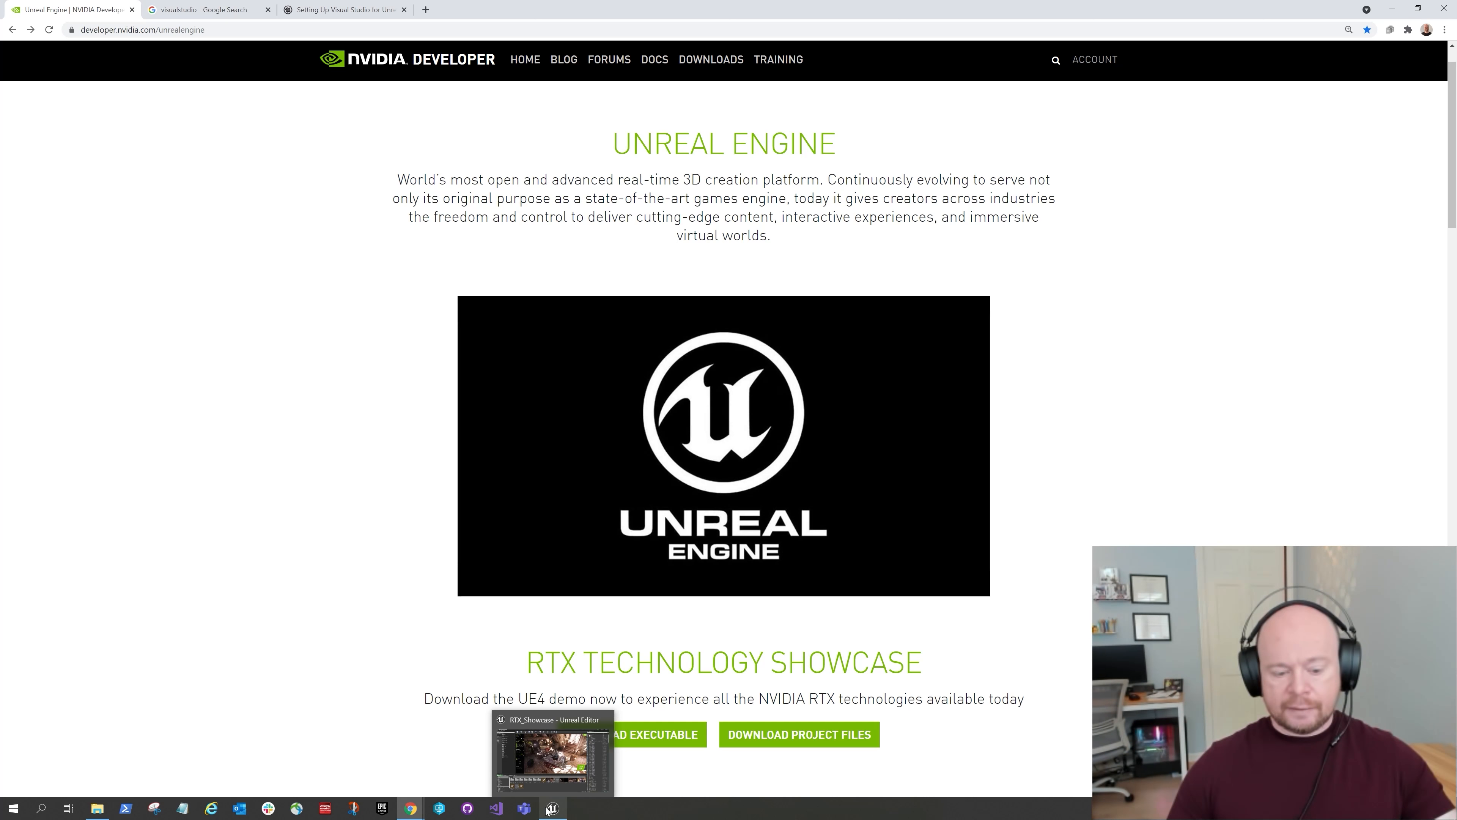
{"action": "left_click", "coordinate": [551, 809]}
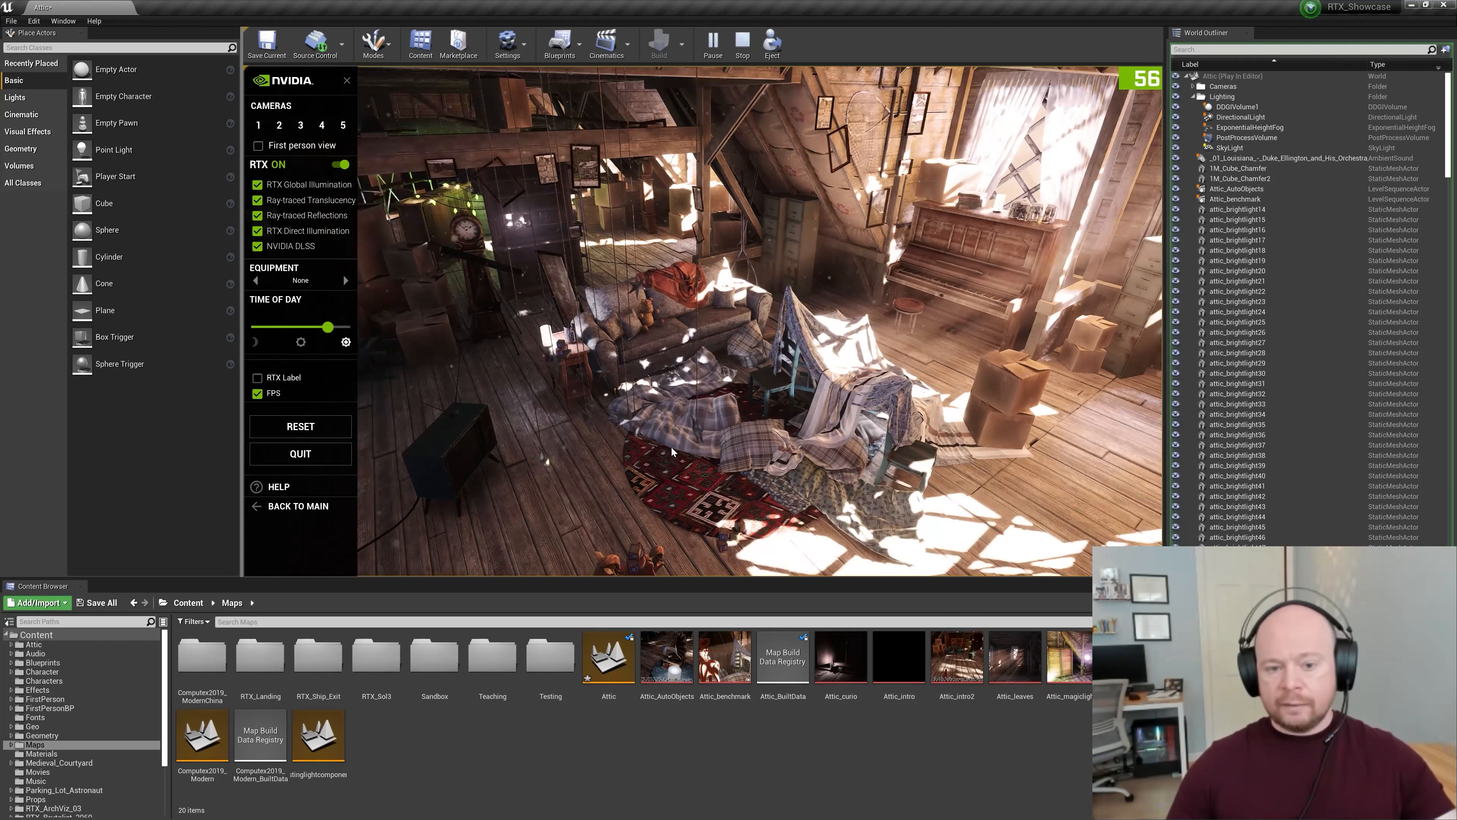
{"action": "left_click_drag", "start_coordinate": [547, 462], "coordinate": [674, 448]}
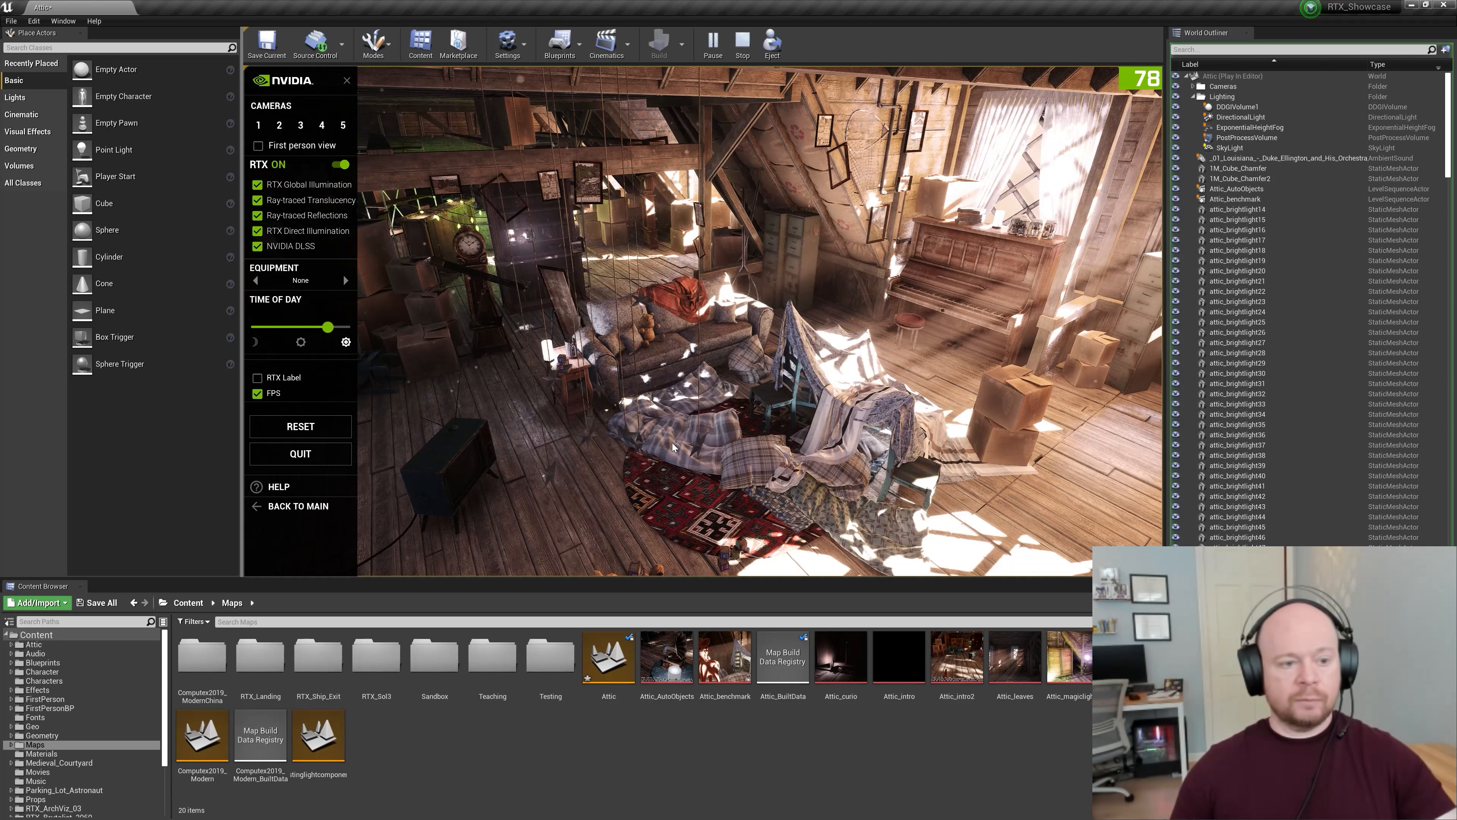
{"action": "right_click_drag", "start_coordinate": [684, 428], "coordinate": [758, 516]}
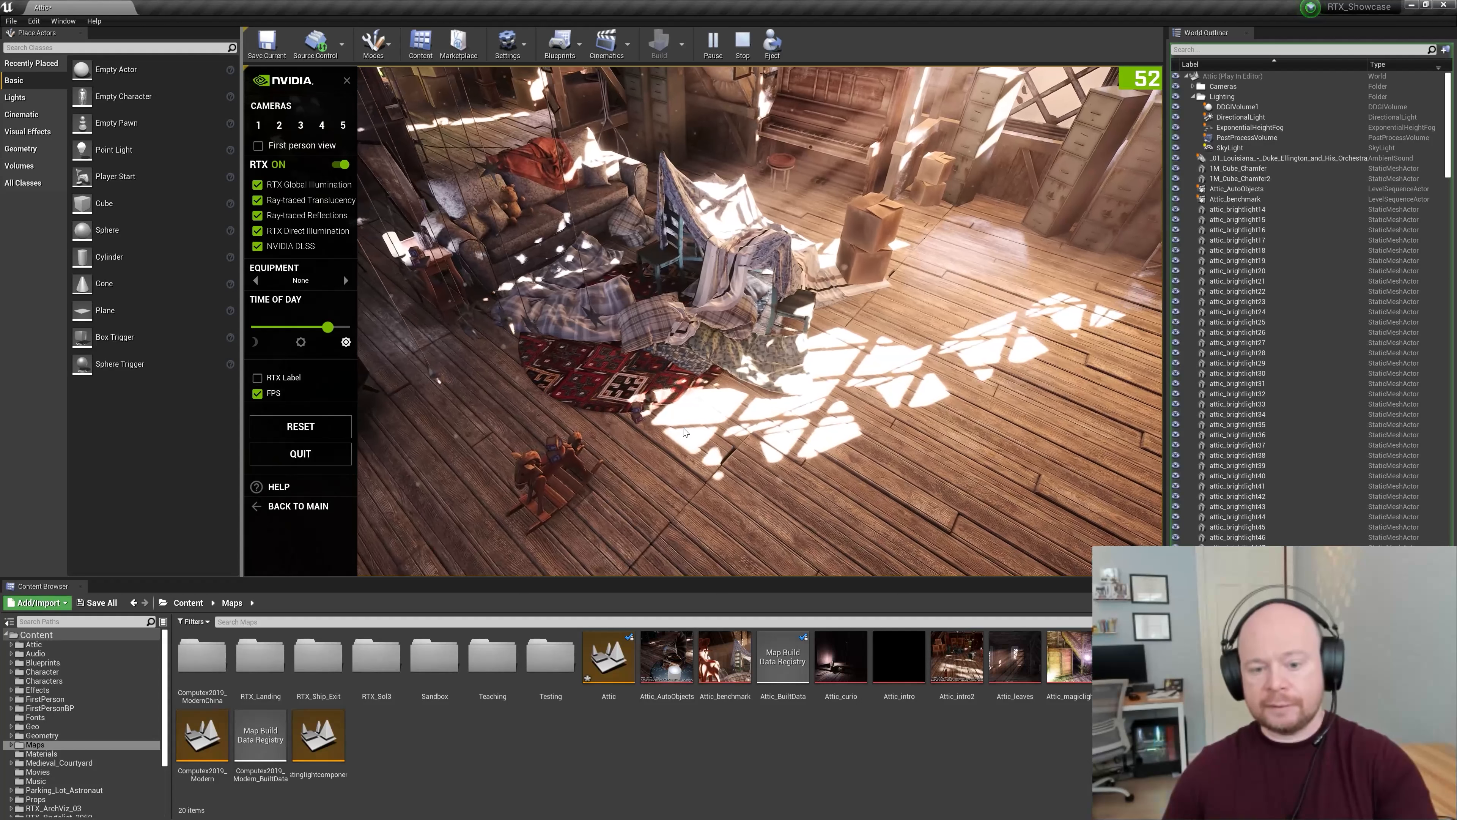
{"action": "key", "text": "w"}
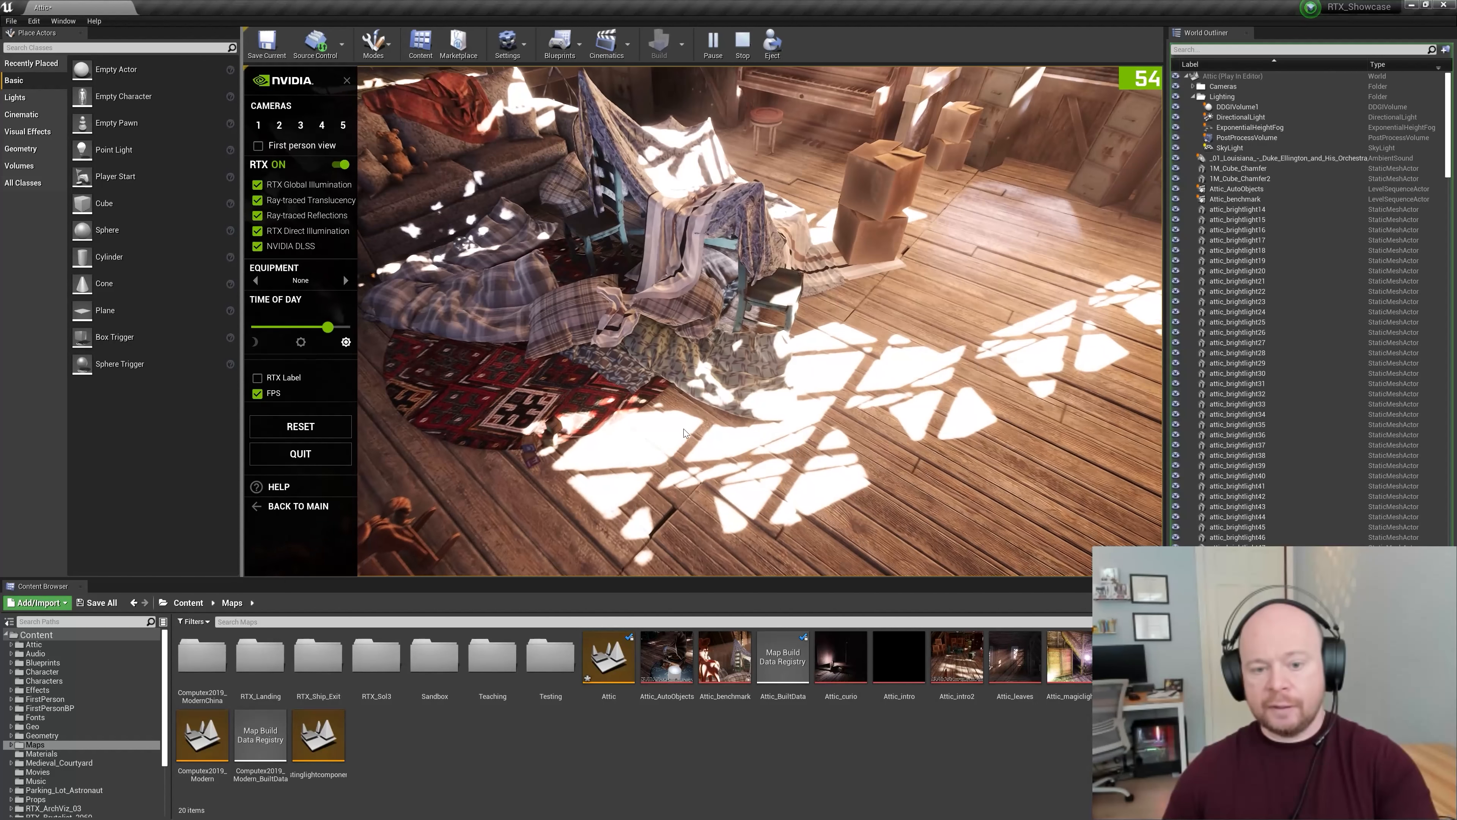
{"action": "key", "text": "w"}
{"action": "right_click_drag", "start_coordinate": [683, 428], "coordinate": [612, 338]}
{"action": "key", "text": "s"}
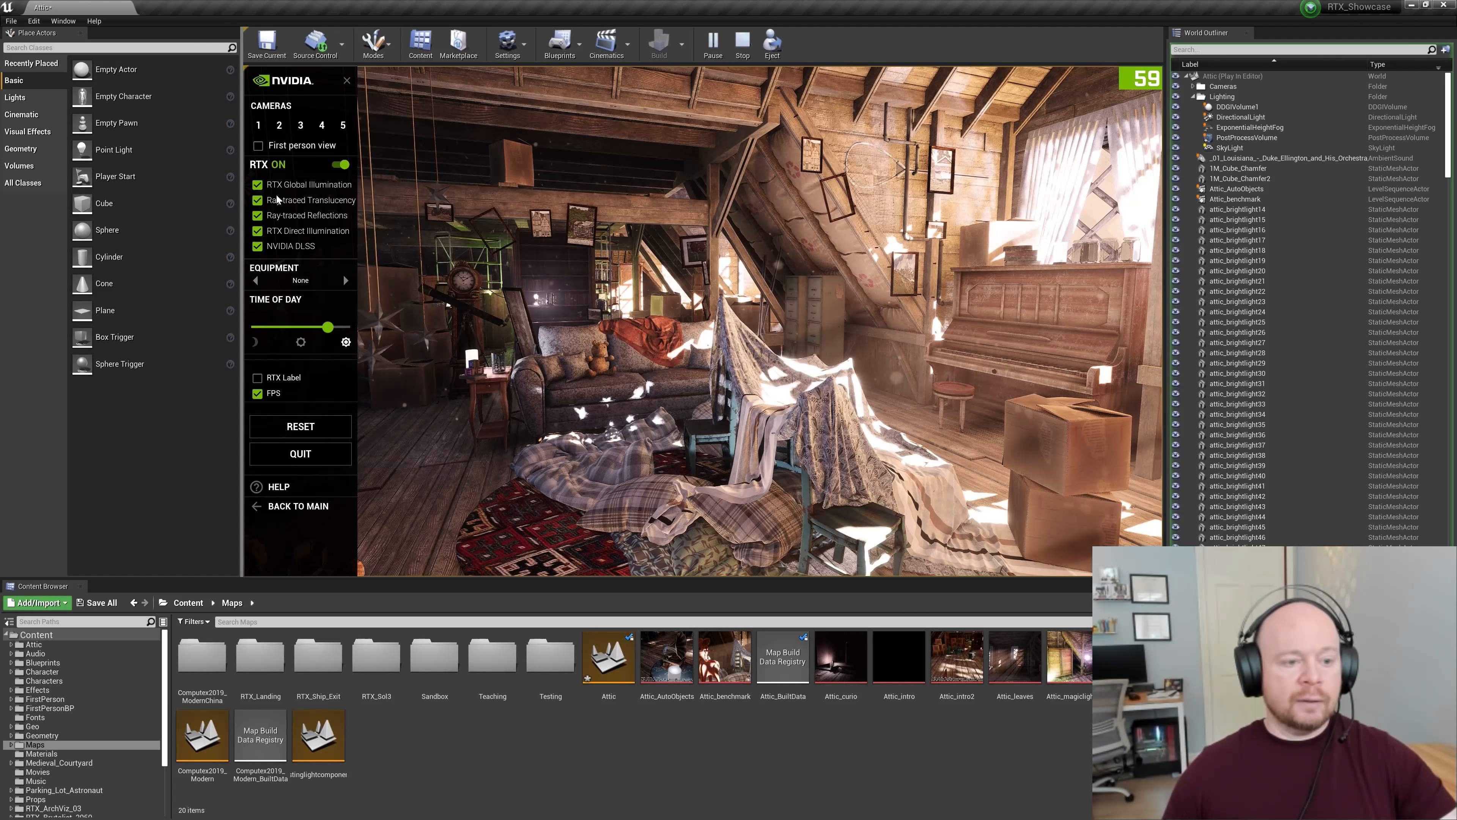
Step: Toggle RTX, RTX Global Illumination, RTX Direct Illumination and NVIDIA DLSS in the running attic scene to compare their effects
{"action": "left_click", "coordinate": [341, 165]}
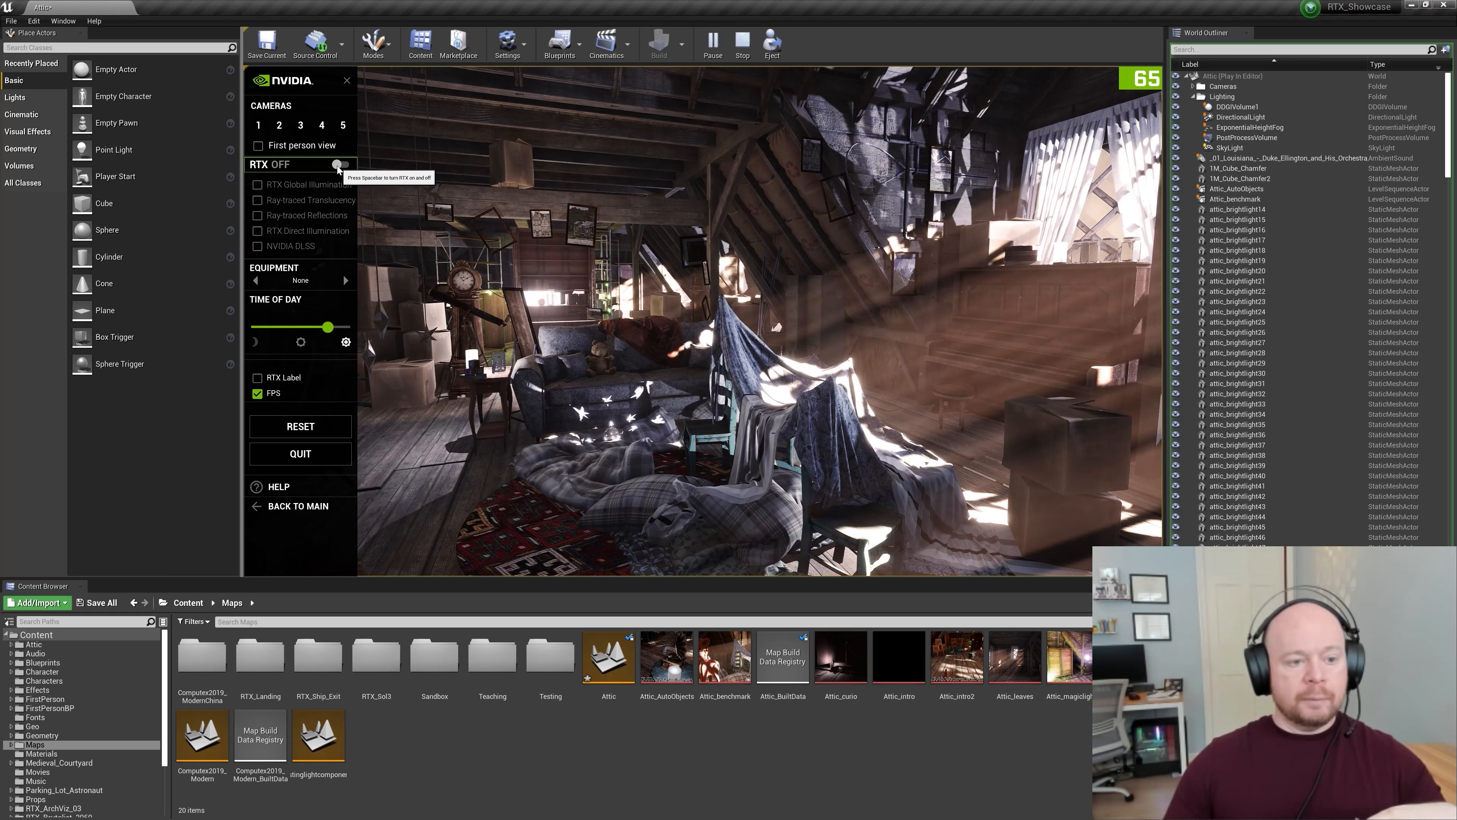
{"action": "left_click", "coordinate": [339, 165]}
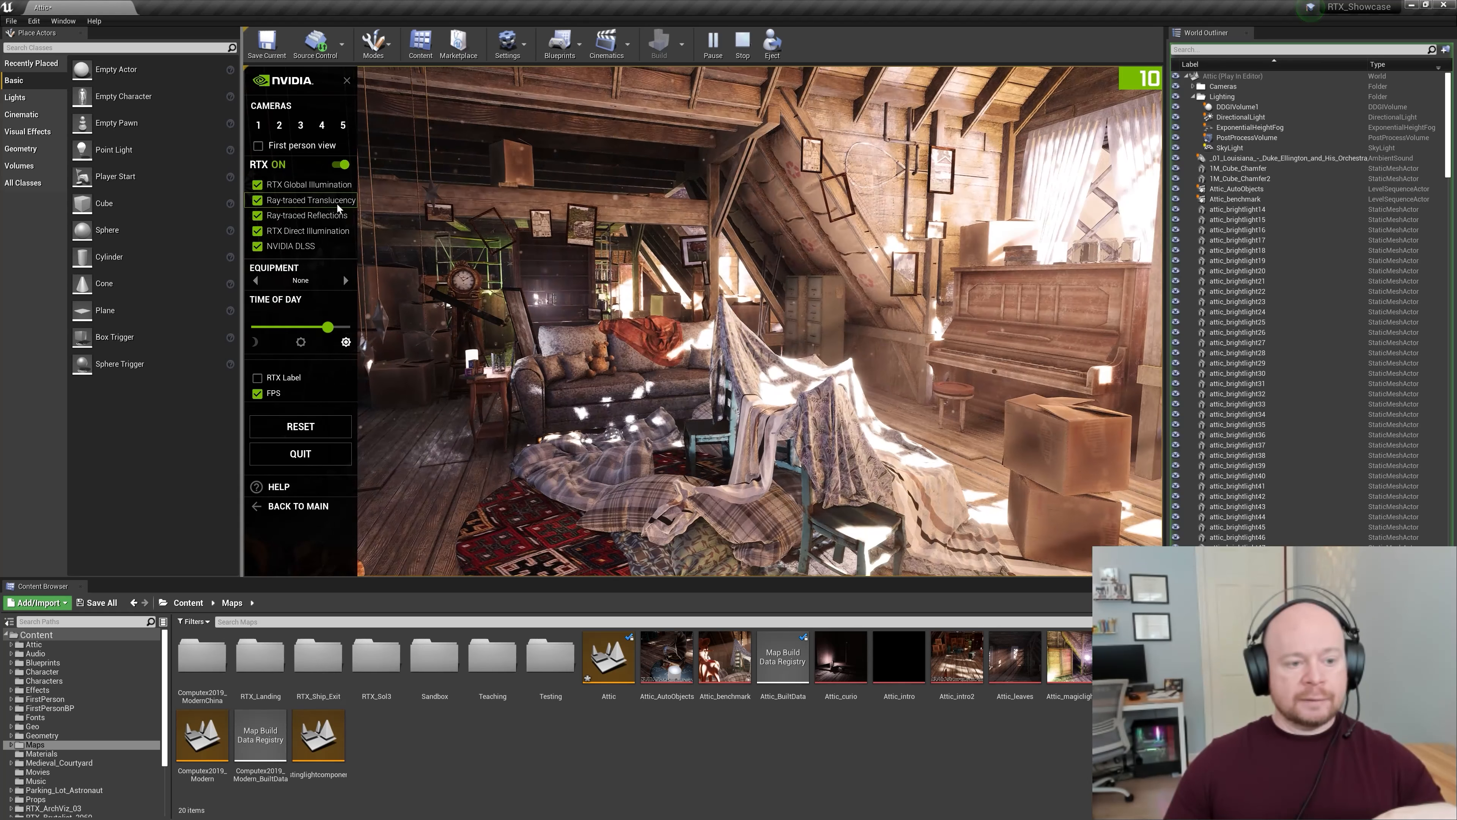
{"action": "left_click", "coordinate": [257, 184]}
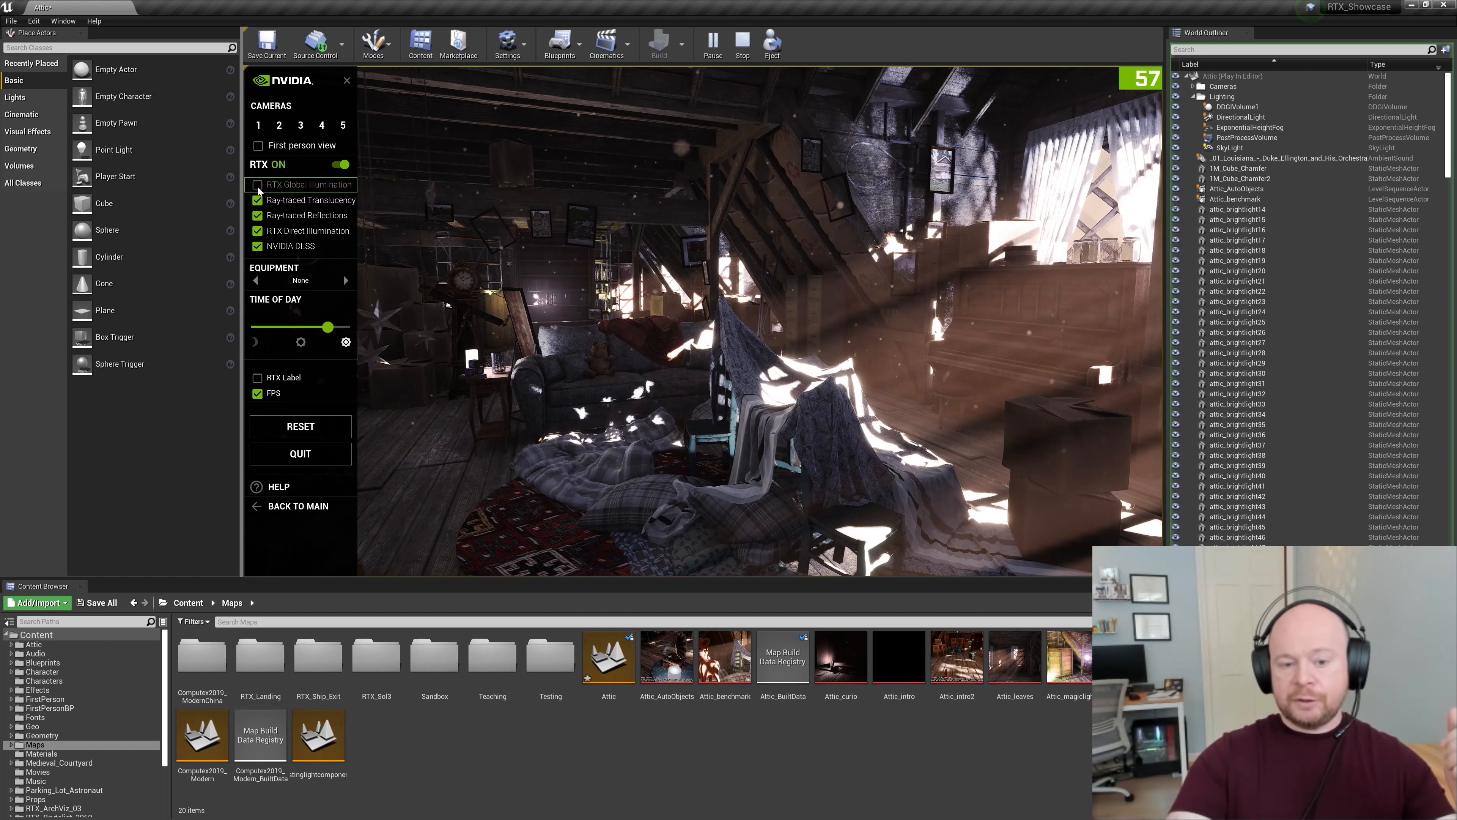
{"action": "left_click", "coordinate": [258, 188]}
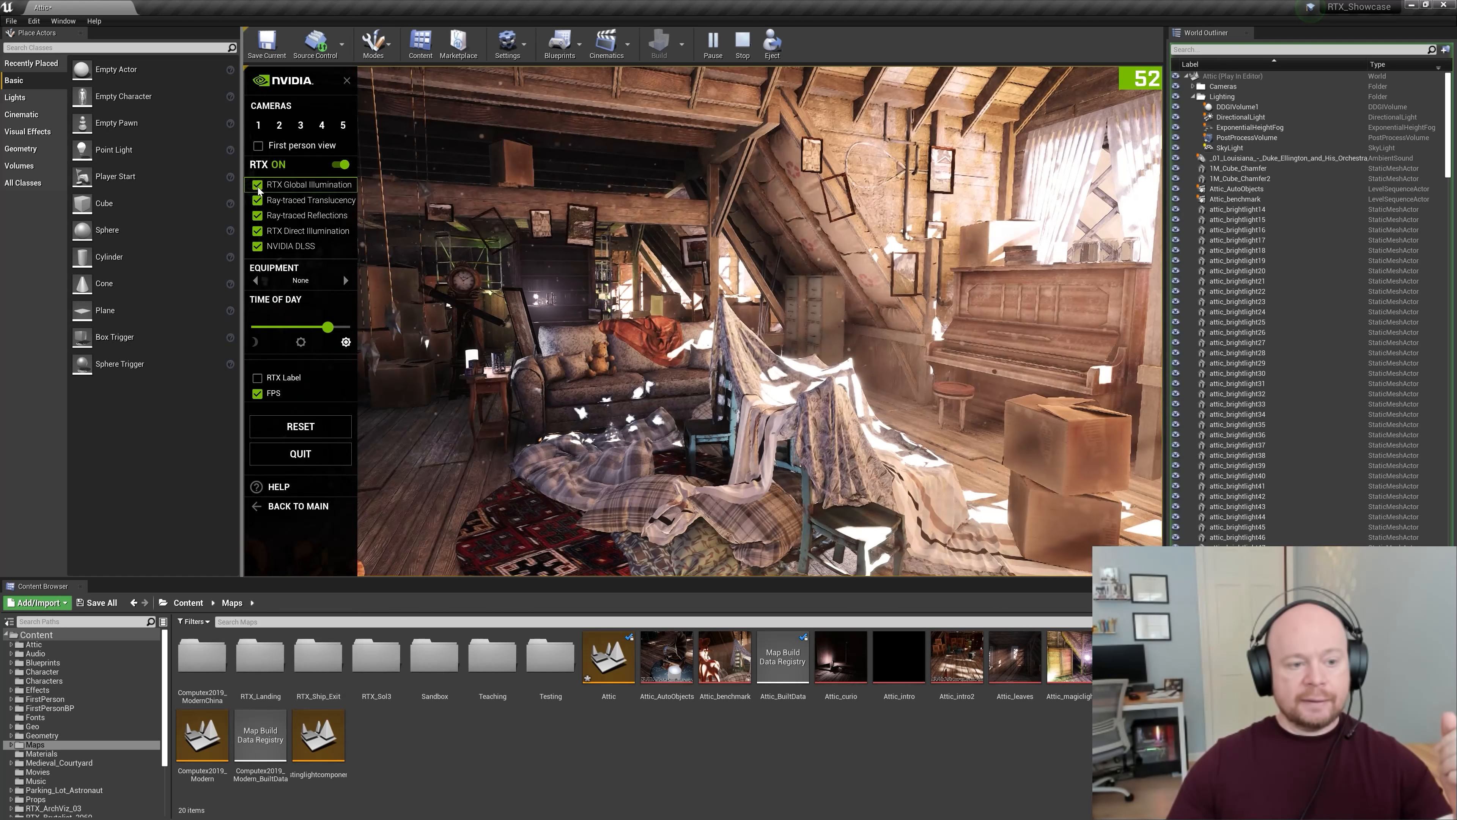
{"action": "left_click", "coordinate": [257, 231]}
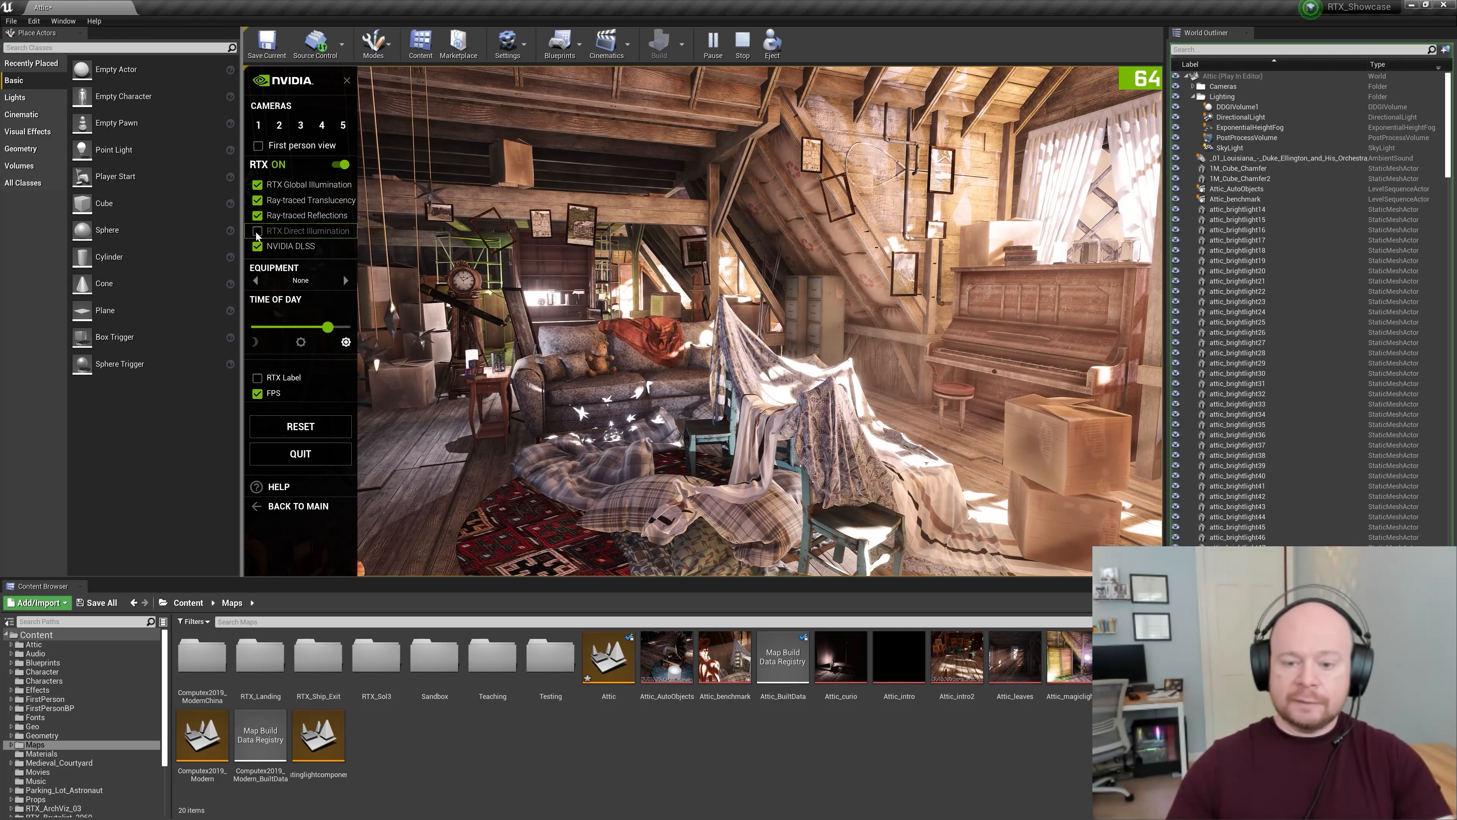
{"action": "left_click", "coordinate": [258, 231]}
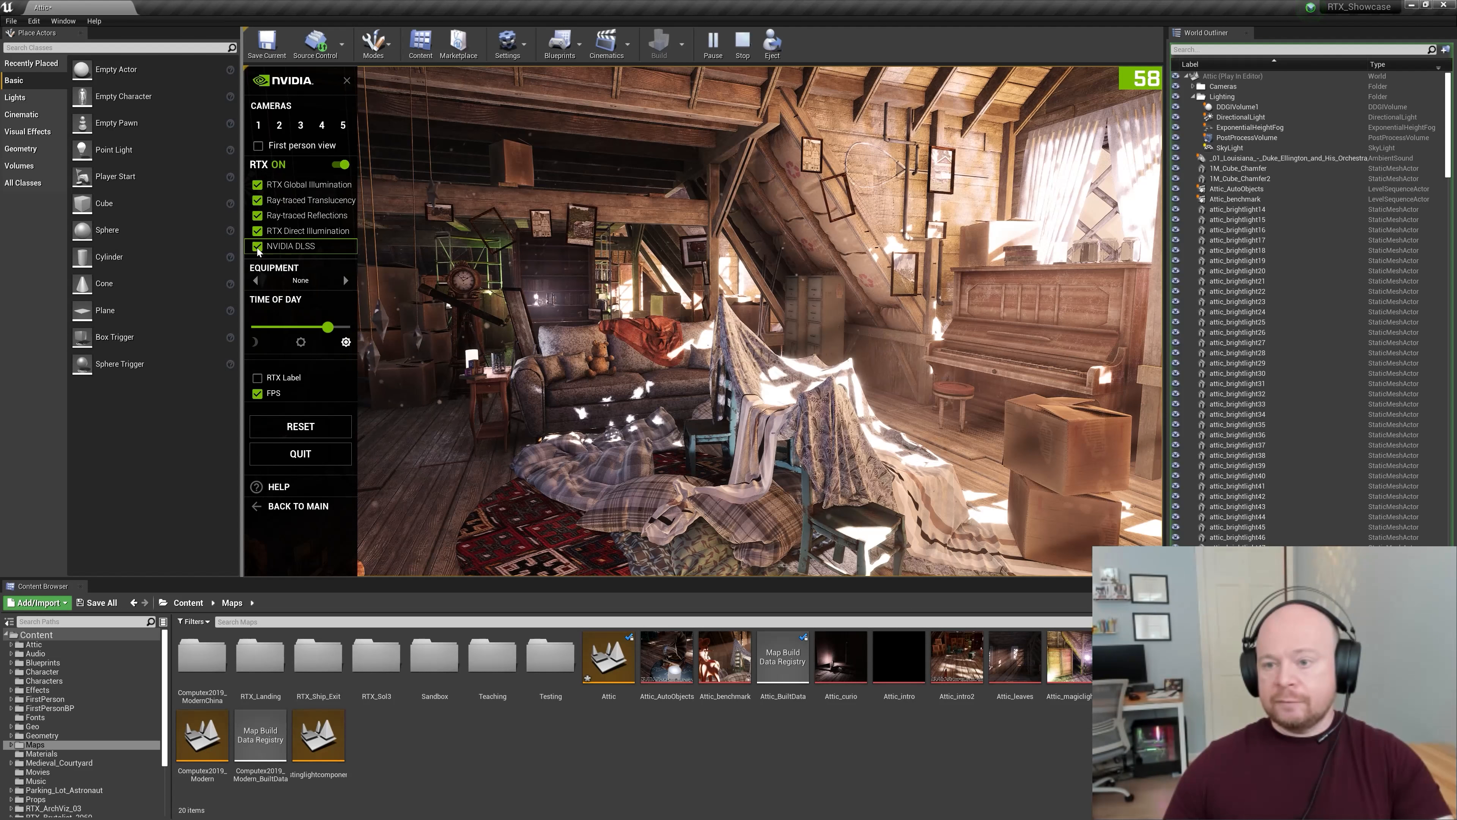
{"action": "left_click", "coordinate": [258, 247]}
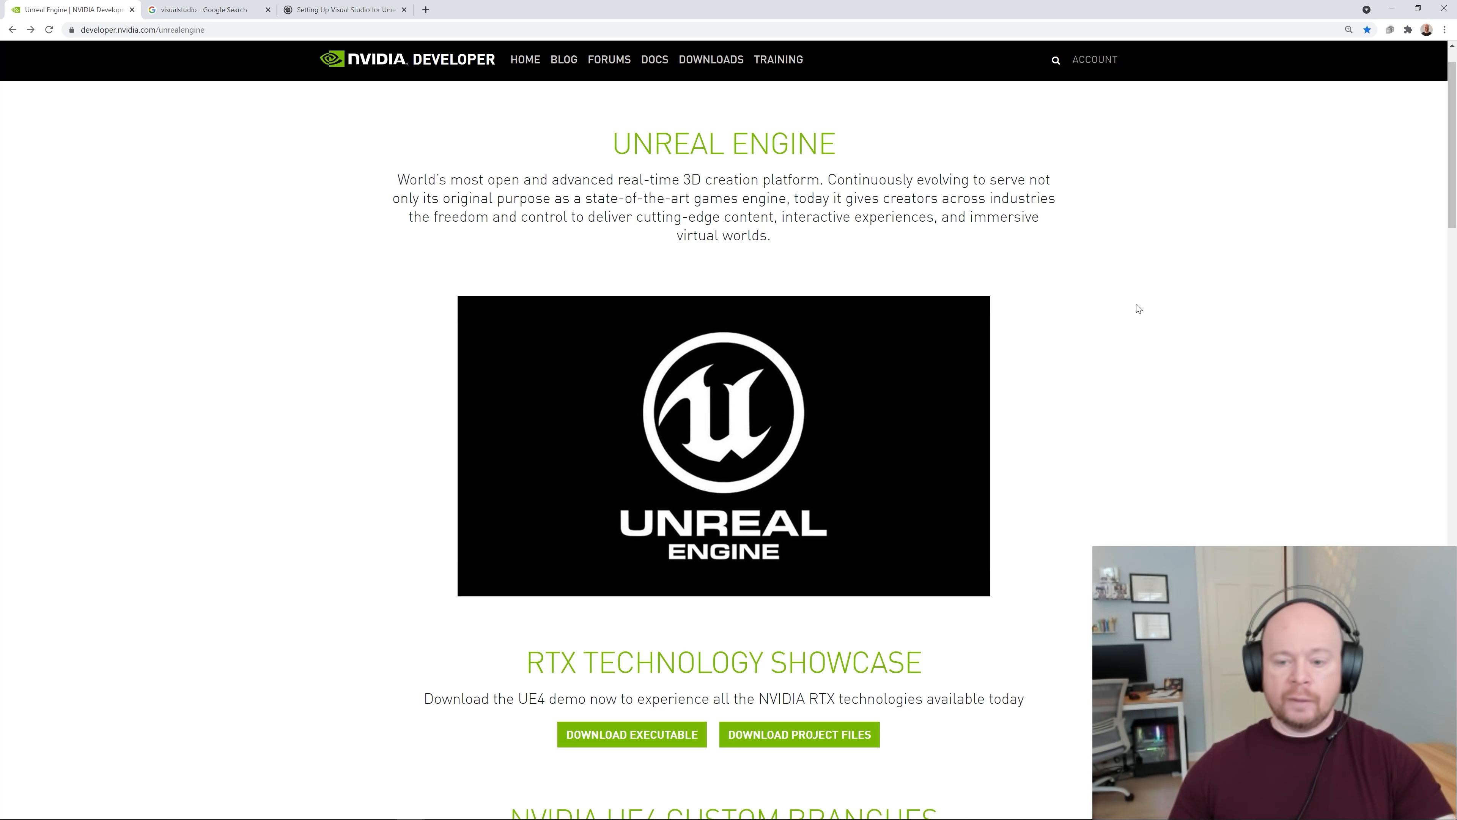
Step: On NVIDIA's Unreal Engine page in the browser, find the RTX Branch section and open its GitHub repository
{"action": "scroll", "coordinate": [1187, 368], "scroll_direction": "down", "scroll_amount": 5}
{"action": "scroll", "coordinate": [1060, 383], "scroll_direction": "up", "scroll_amount": 4}
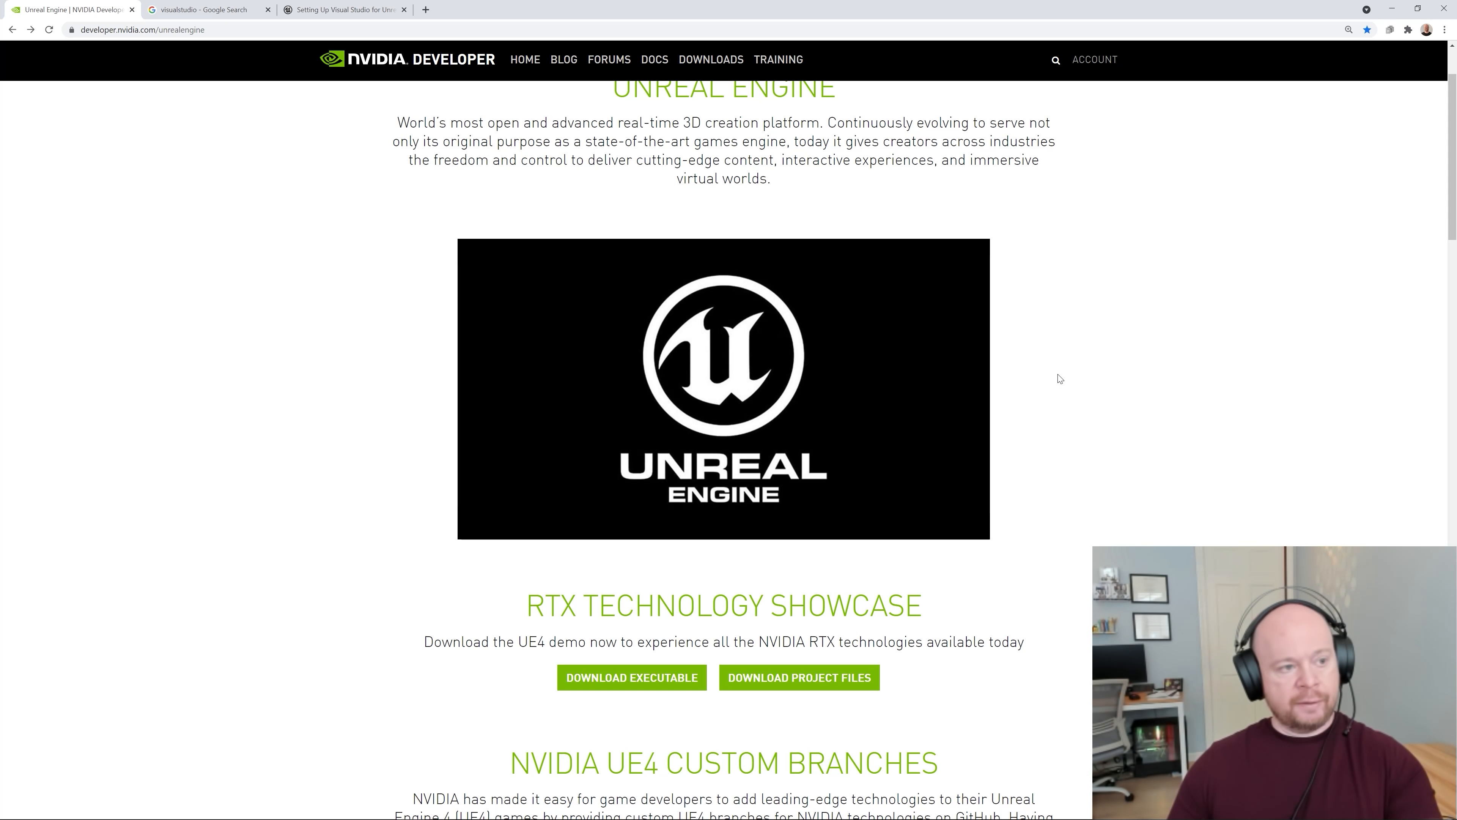
{"action": "scroll", "coordinate": [1058, 378], "scroll_direction": "up", "scroll_amount": 1}
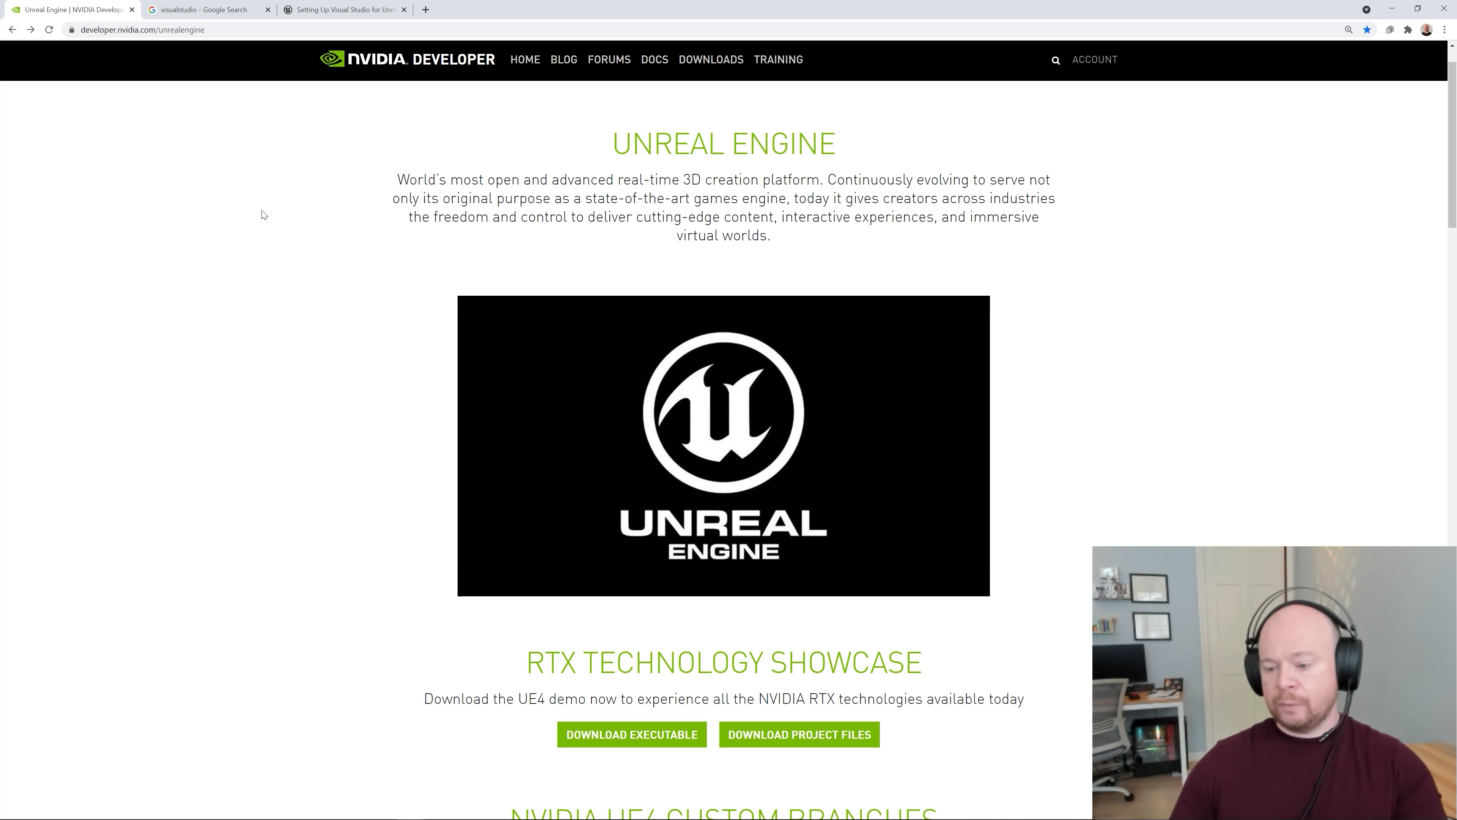
{"action": "scroll", "coordinate": [315, 382], "scroll_direction": "down", "scroll_amount": 7}
{"action": "scroll", "coordinate": [378, 387], "scroll_direction": "up", "scroll_amount": 2}
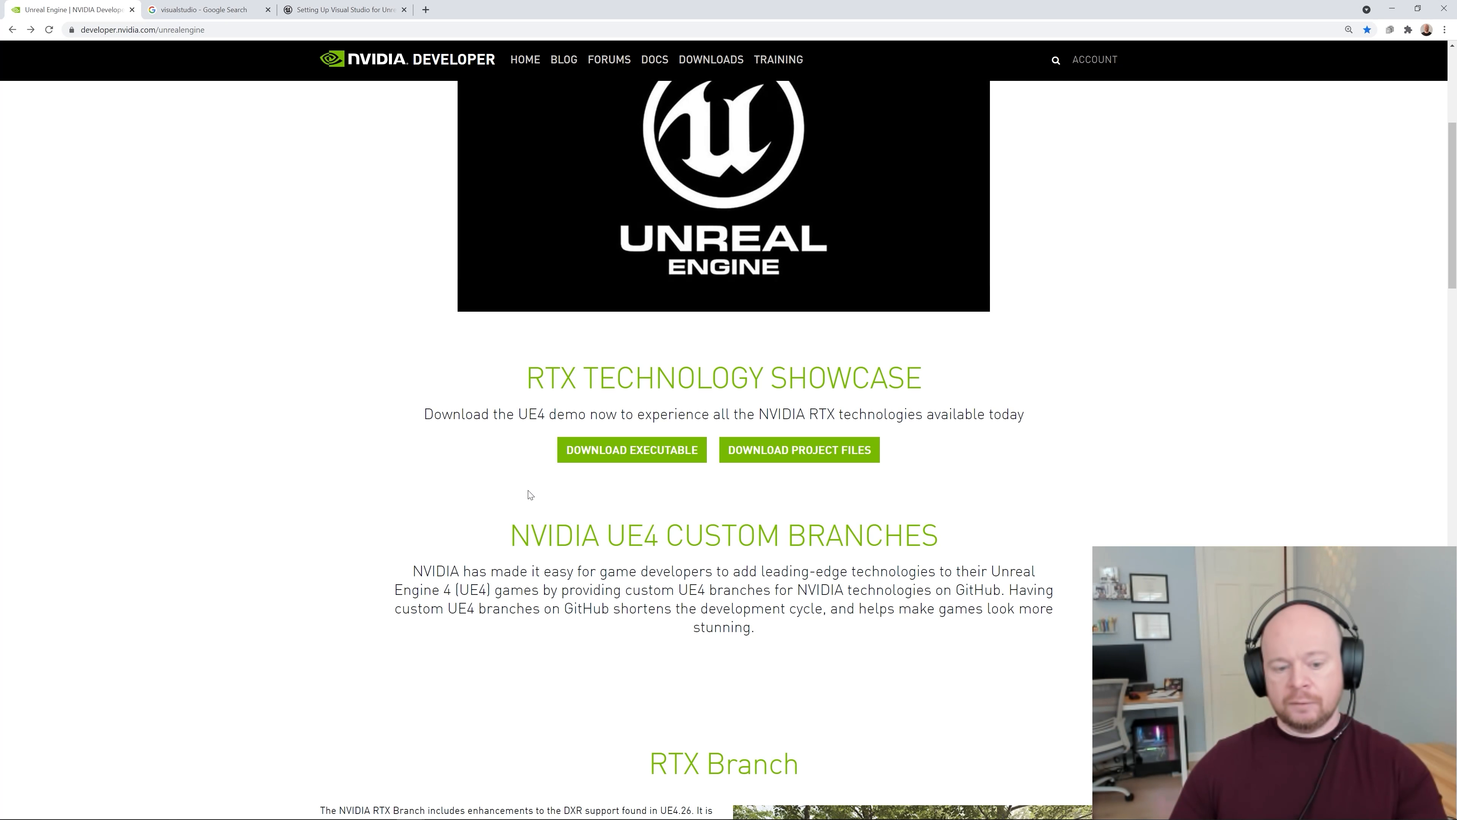
{"action": "scroll", "coordinate": [529, 494], "scroll_direction": "down", "scroll_amount": 11}
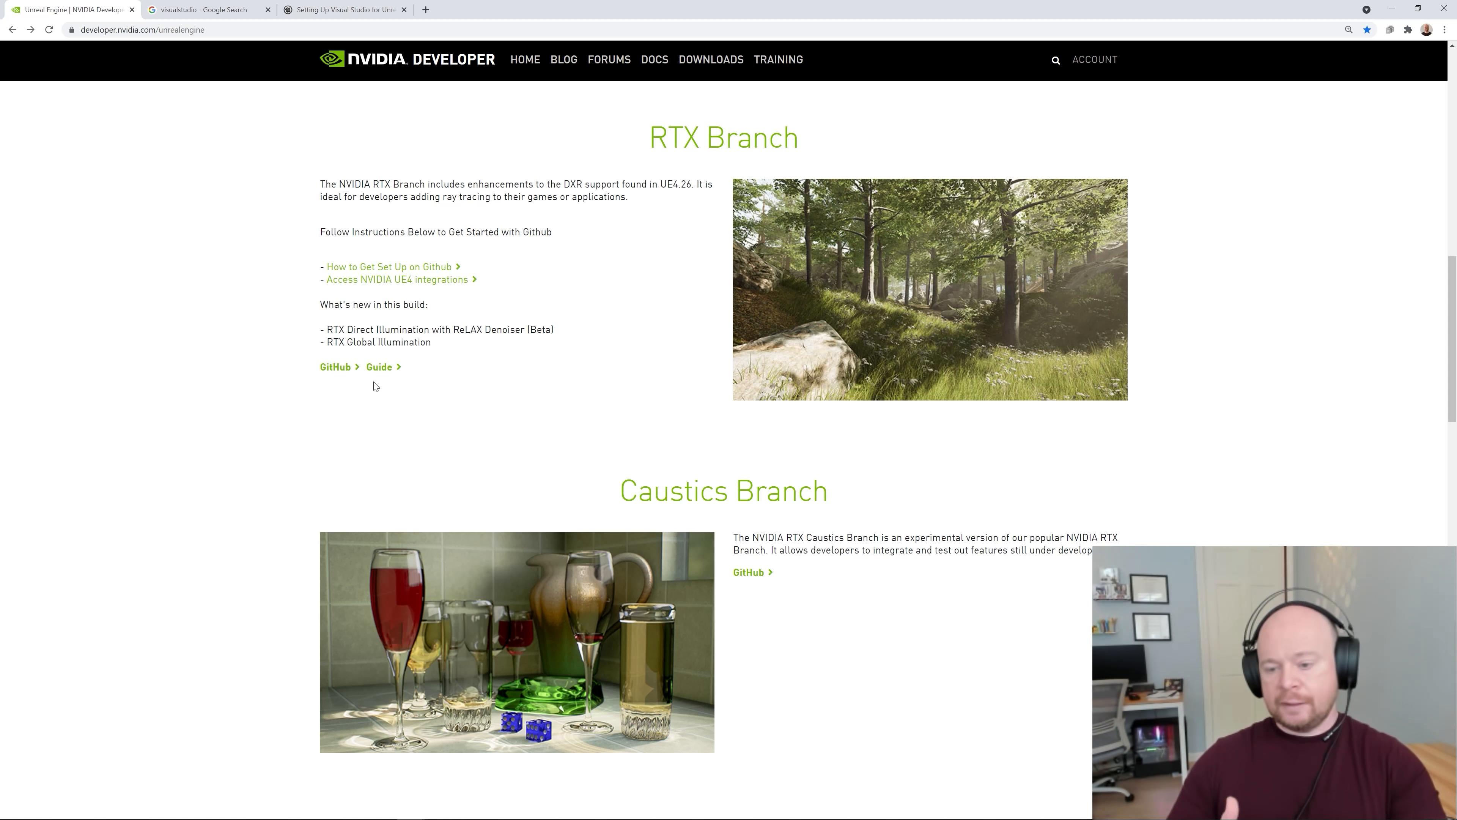
{"action": "left_click", "coordinate": [337, 367]}
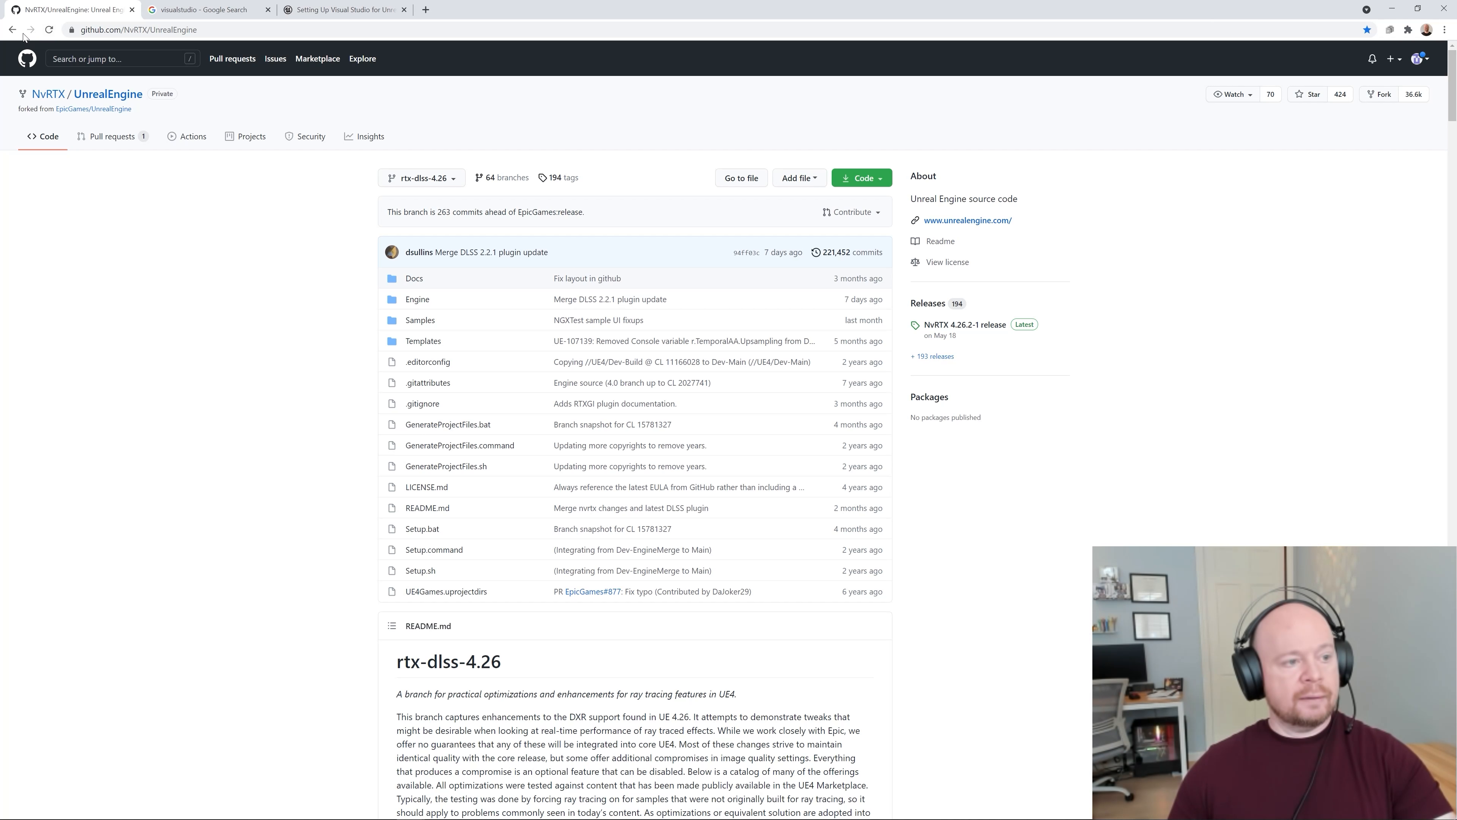
Step: Go back to the RTX Branch section, open the guide on getting set up on GitHub, and review its account-linking instructions
{"action": "left_click", "coordinate": [11, 30]}
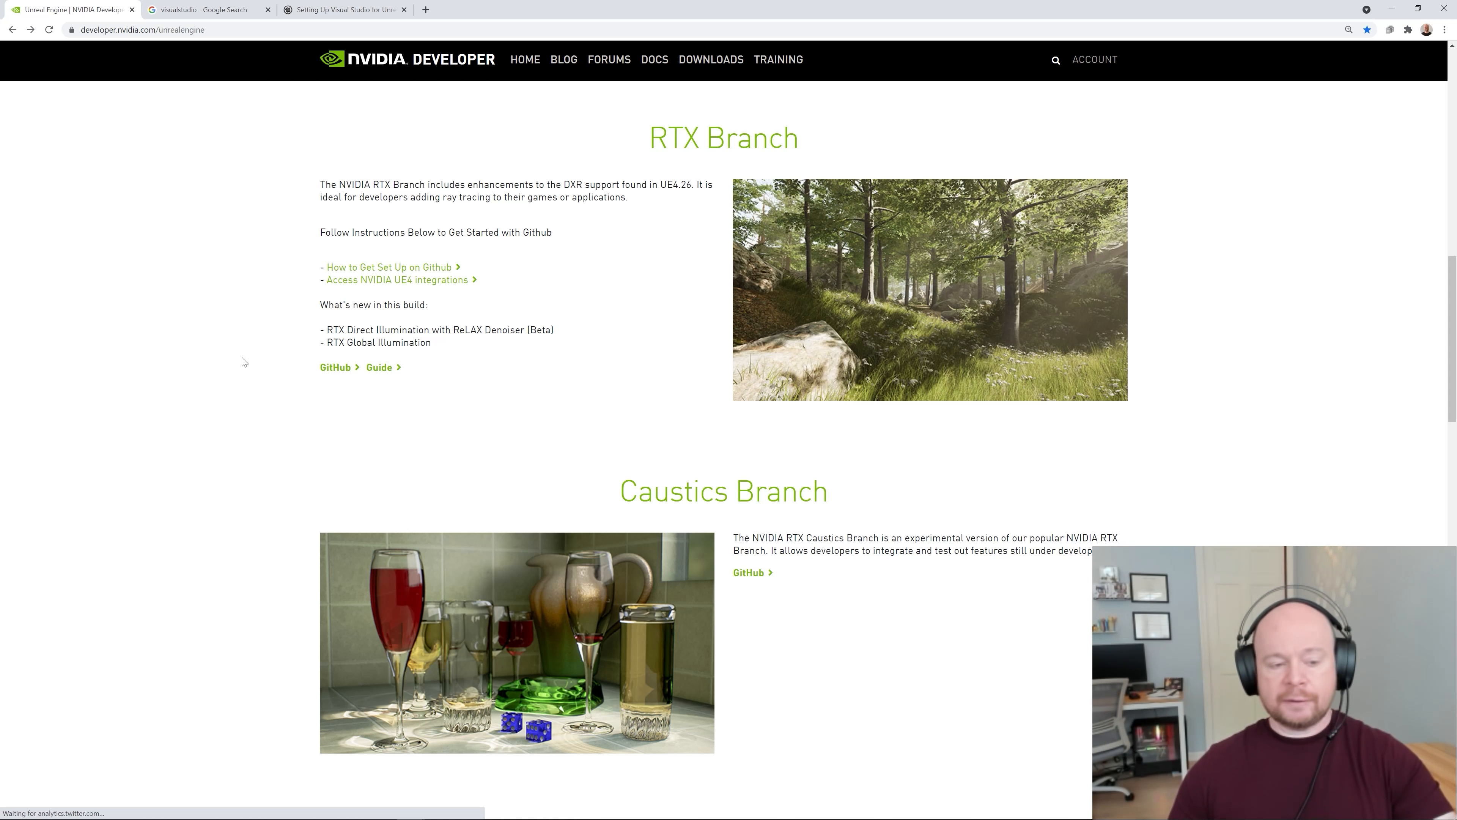
{"action": "left_click", "coordinate": [415, 271]}
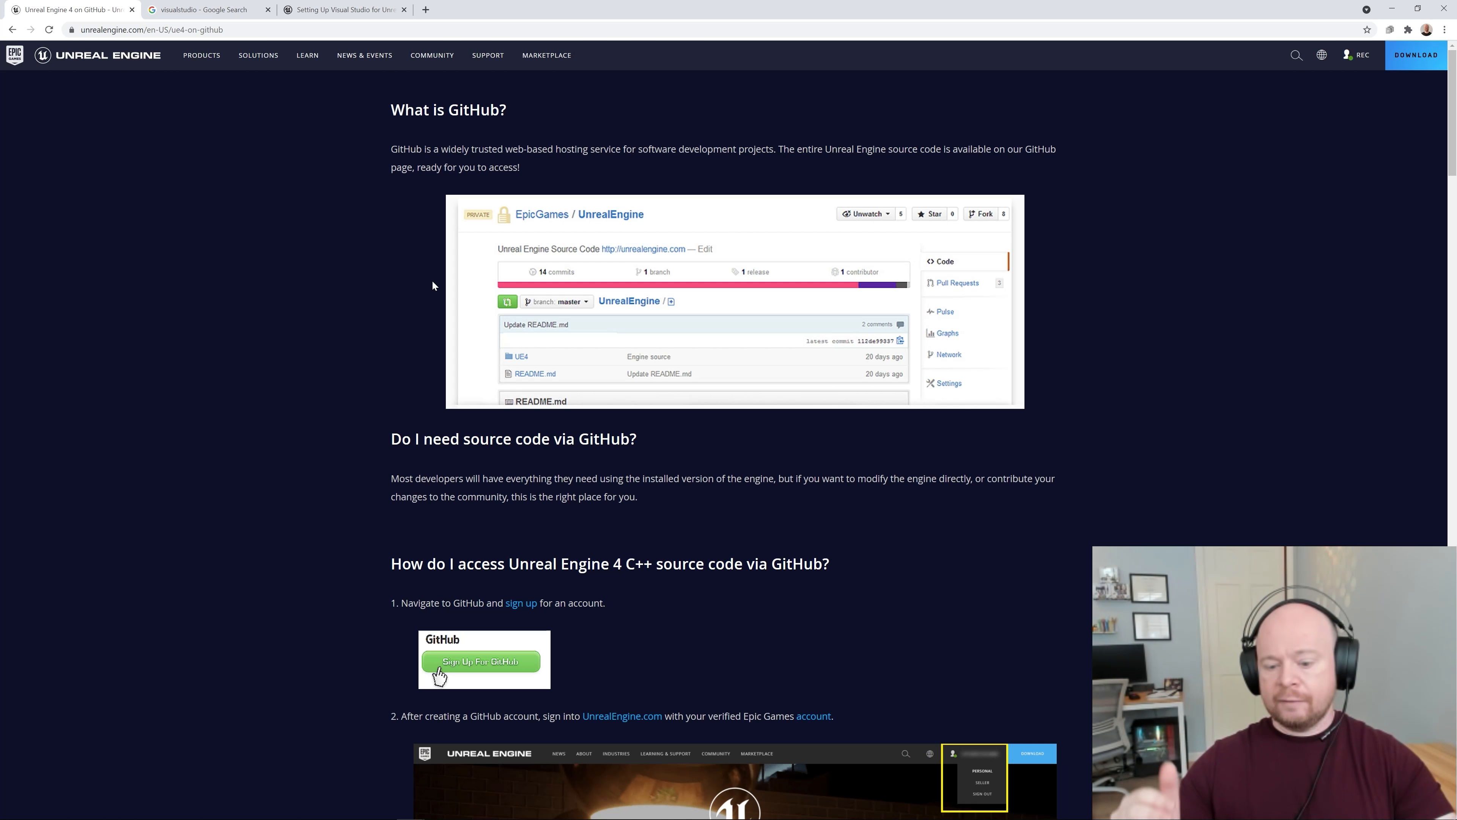
{"action": "scroll", "coordinate": [406, 378], "scroll_direction": "down", "scroll_amount": 7}
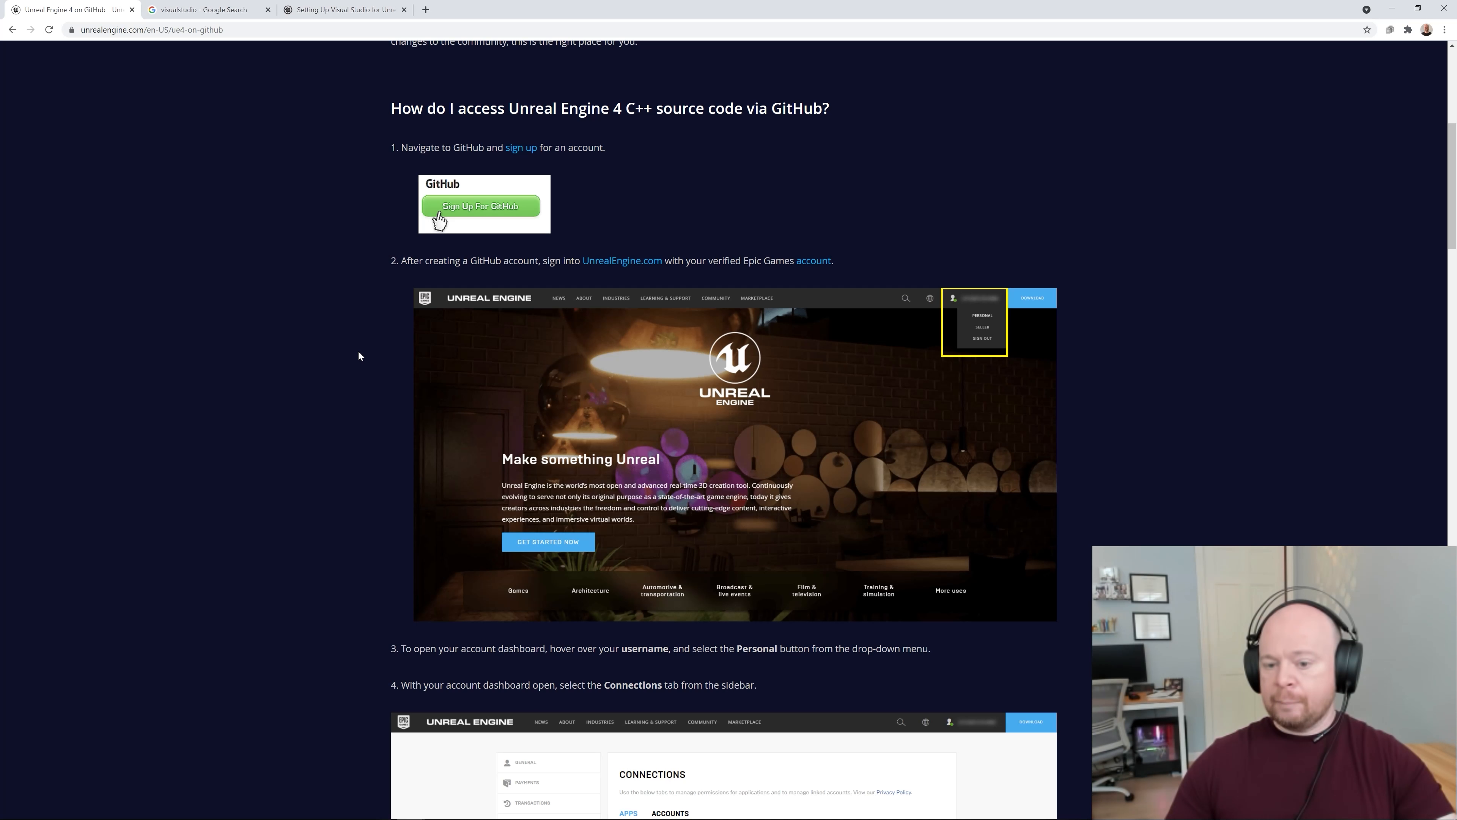
{"action": "scroll", "coordinate": [359, 356], "scroll_direction": "down", "scroll_amount": 7}
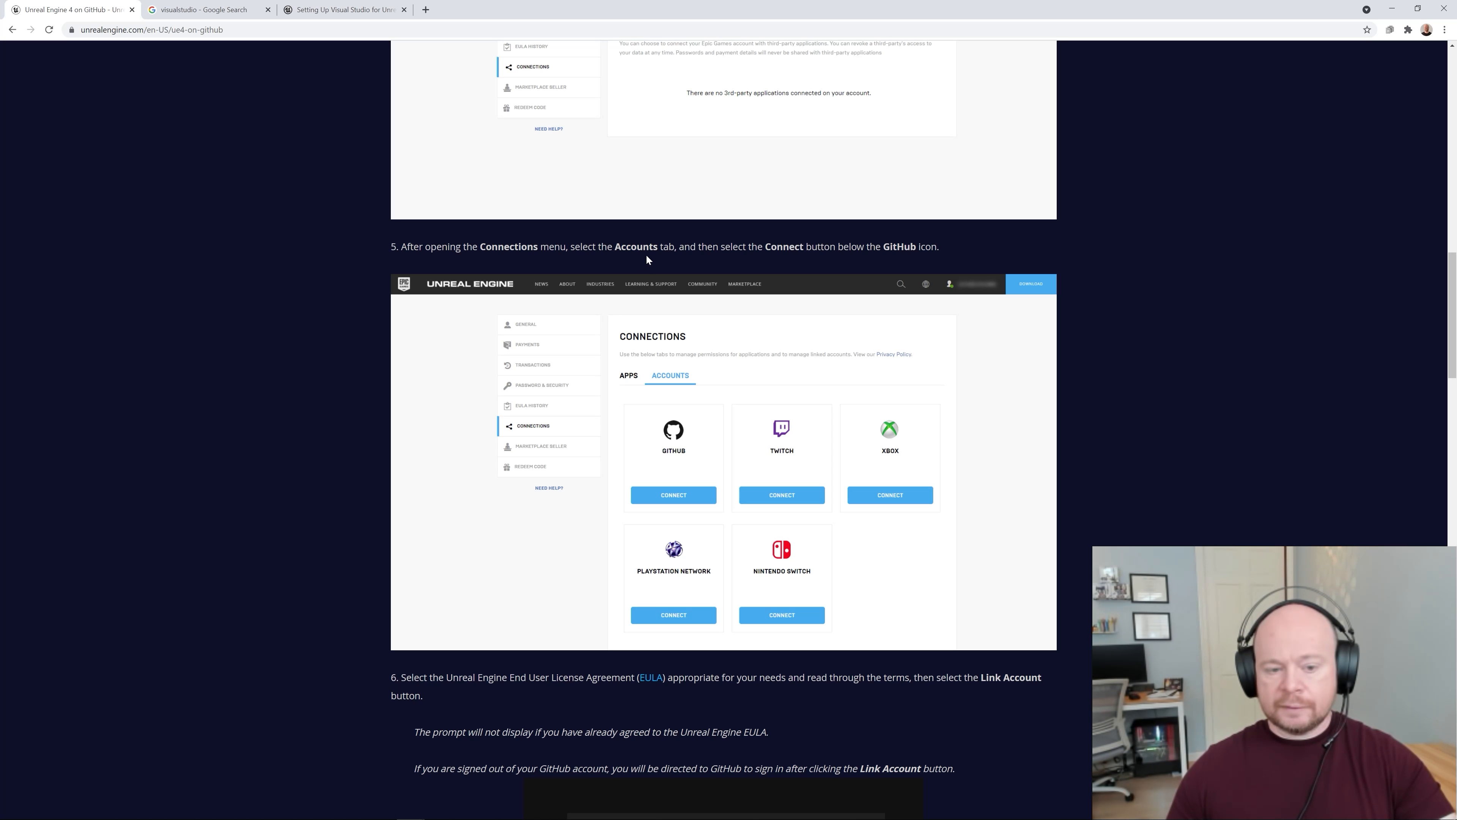
{"action": "scroll", "coordinate": [575, 411], "scroll_direction": "down", "scroll_amount": 3}
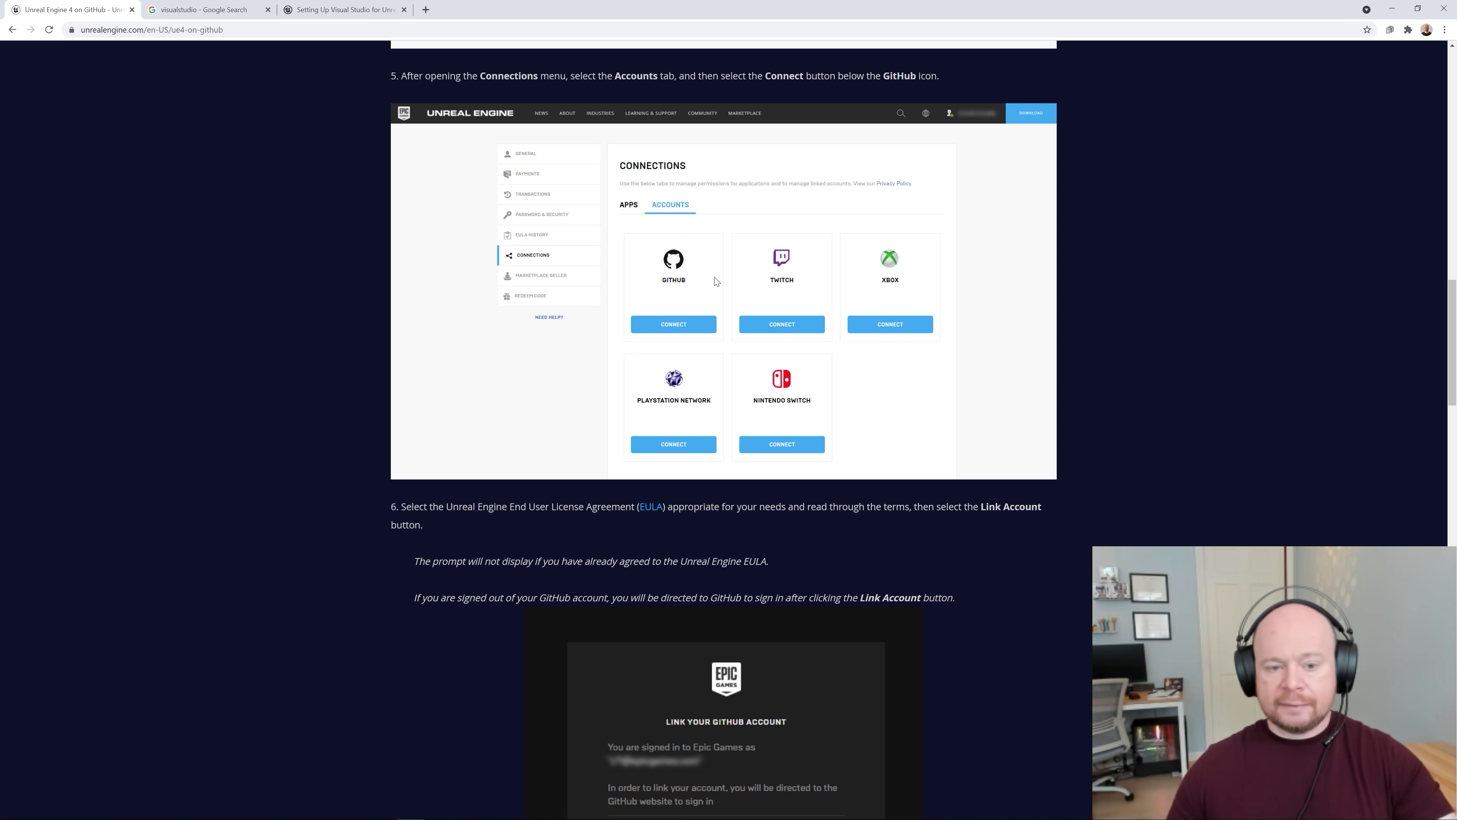
{"action": "scroll", "coordinate": [445, 383], "scroll_direction": "down", "scroll_amount": 5}
{"action": "scroll", "coordinate": [445, 379], "scroll_direction": "down", "scroll_amount": 11}
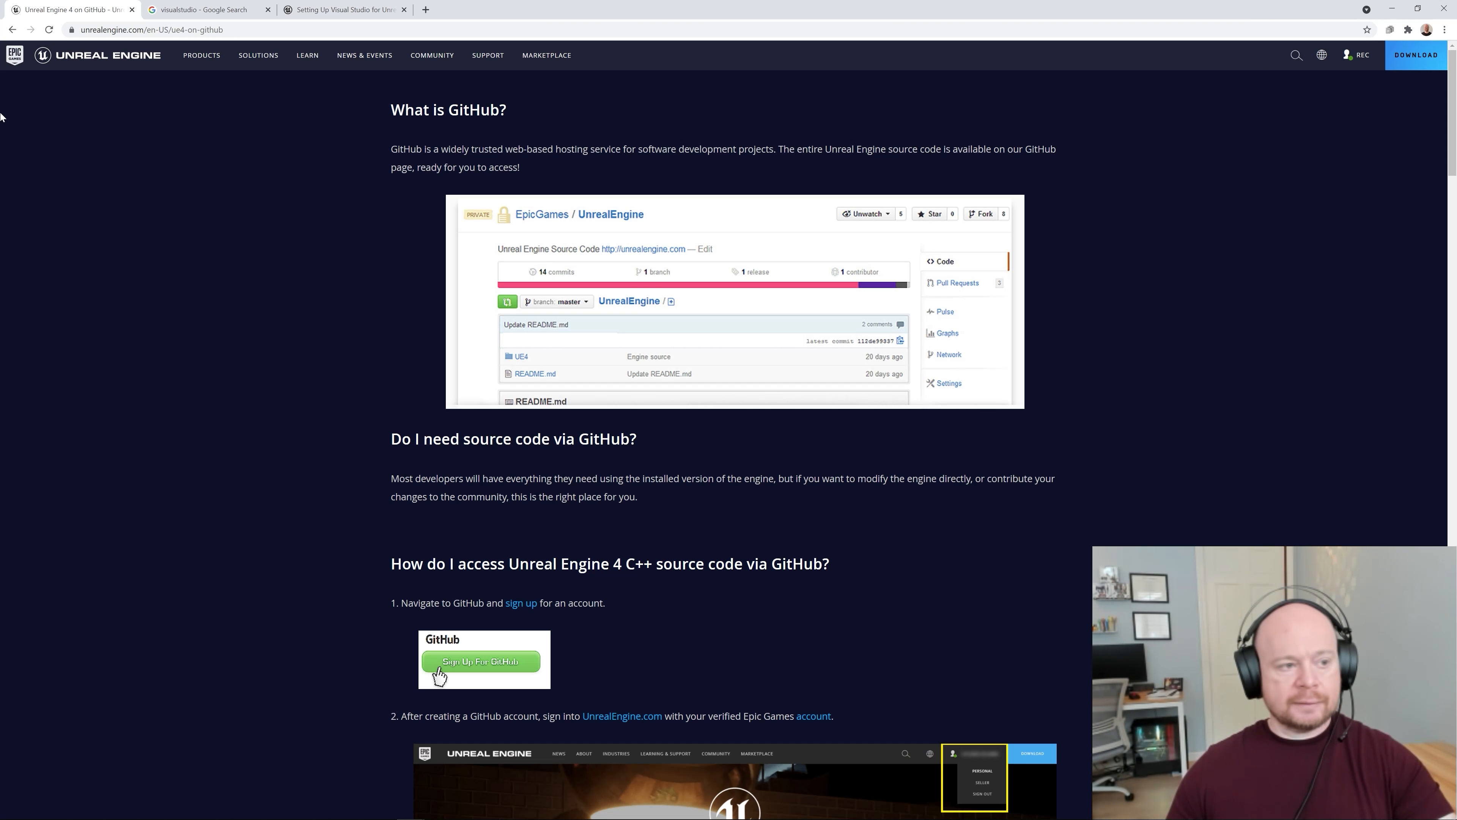
Step: Return to the RTX Branch section, open the NvRTX/UnrealEngine repository, and download the rtx-dlss-4.26 branch as a ZIP
{"action": "left_click", "coordinate": [12, 29]}
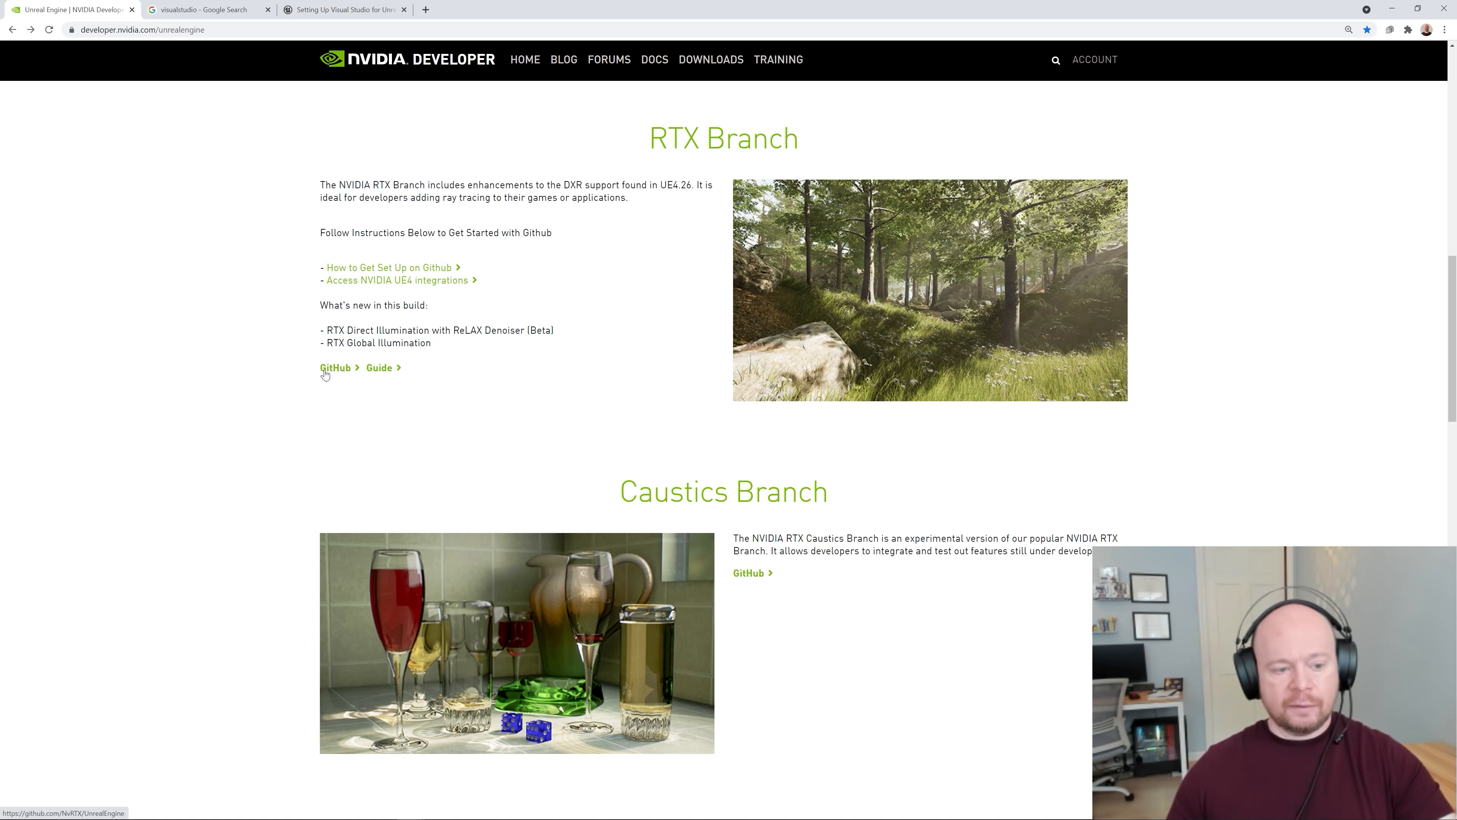
{"action": "left_click", "coordinate": [324, 374]}
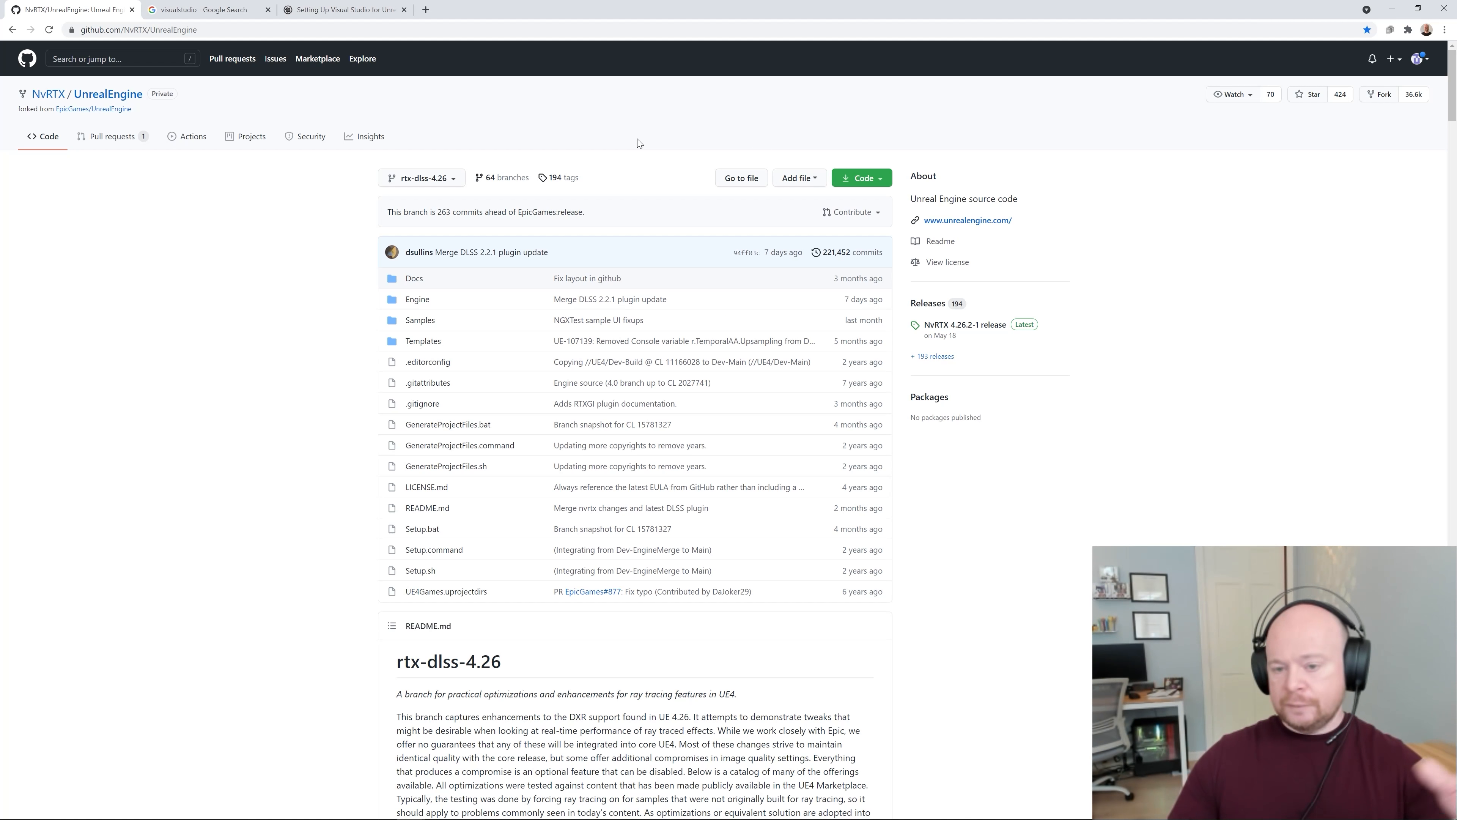
{"action": "left_click", "coordinate": [881, 180]}
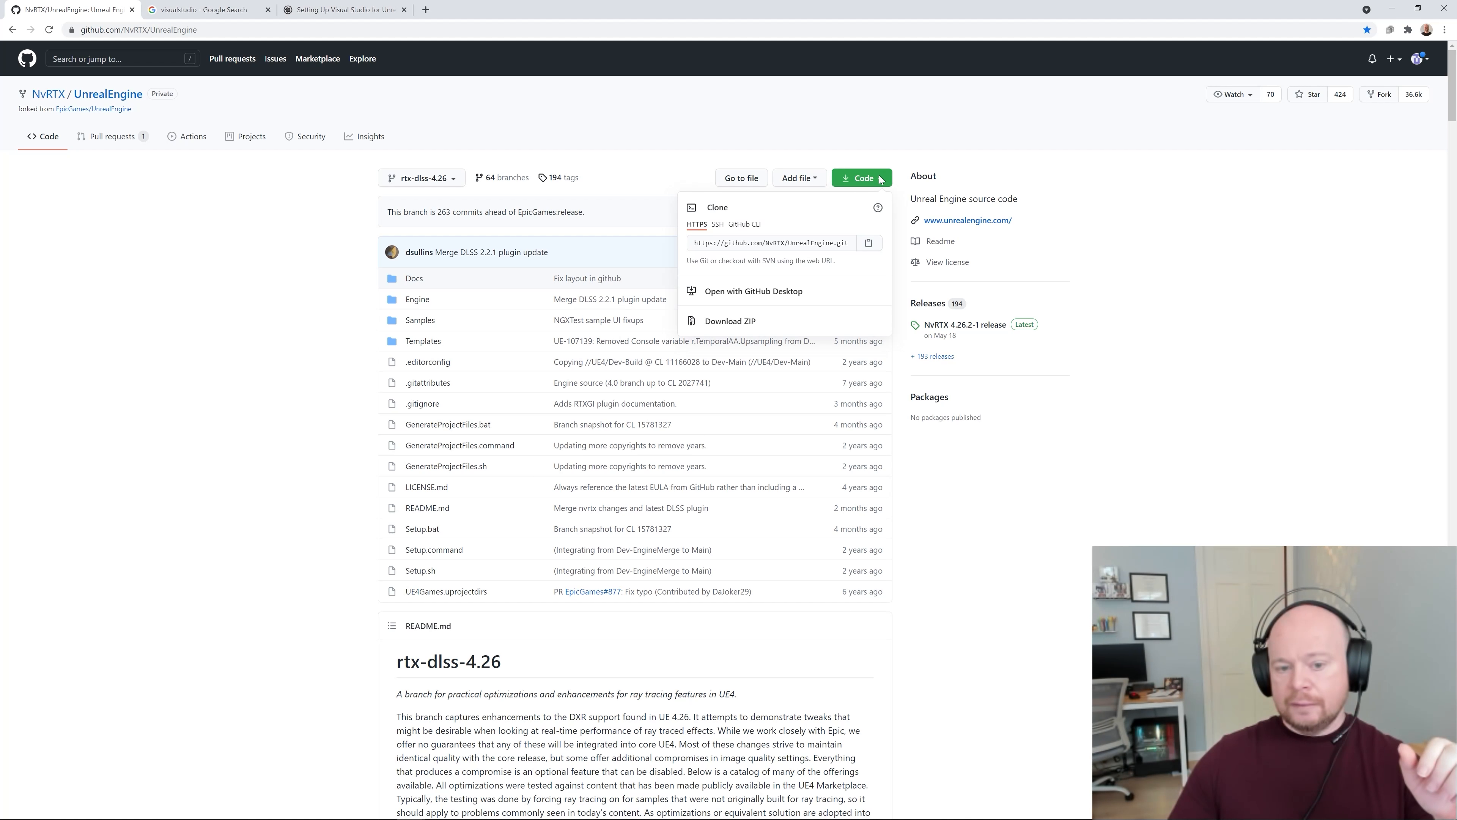
{"action": "left_click", "coordinate": [740, 323]}
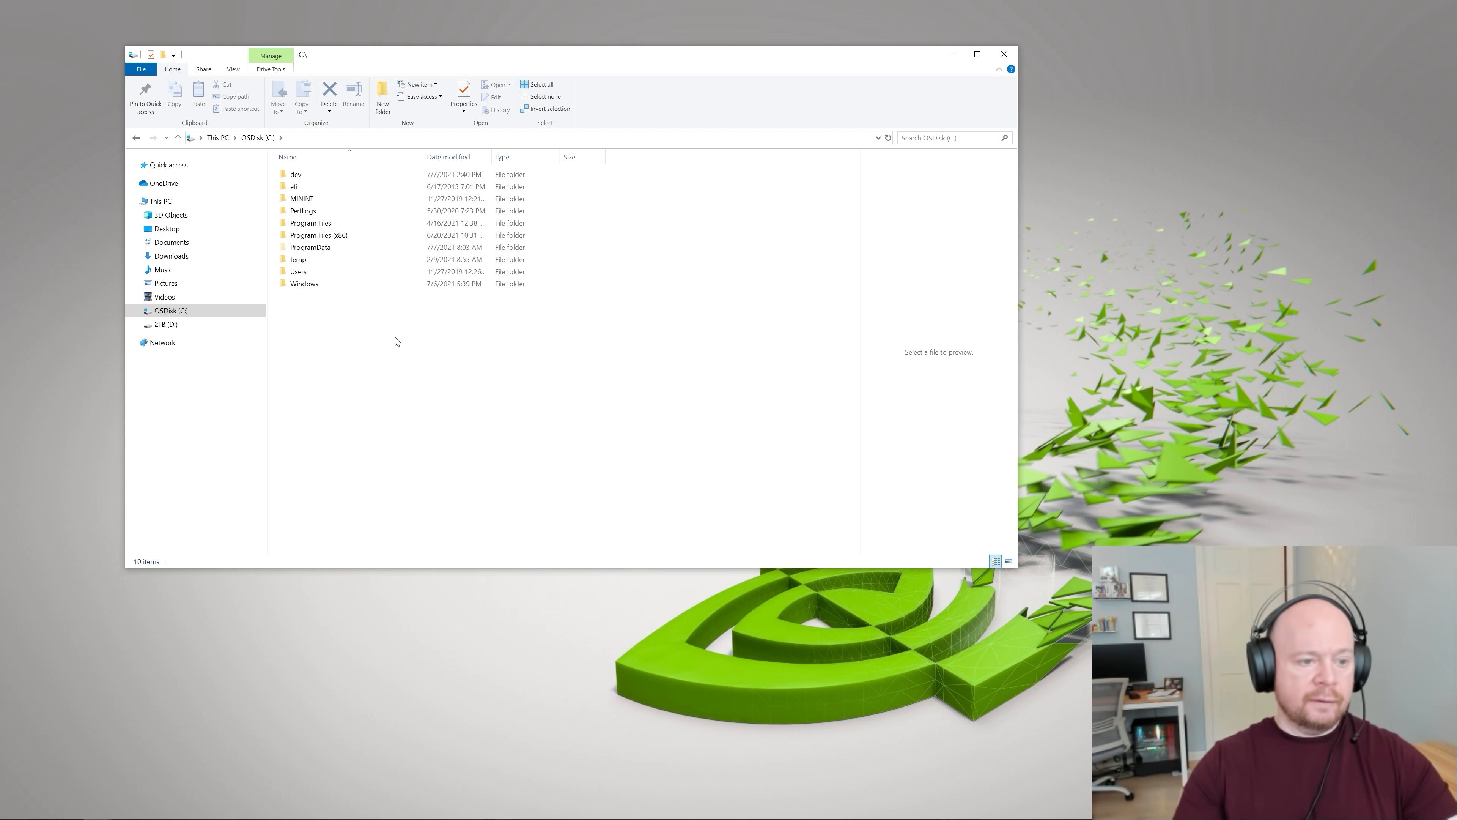
Step: In File Explorer, open the NVRTX source folder inside dev on the C: drive
{"action": "left_click", "coordinate": [306, 179]}
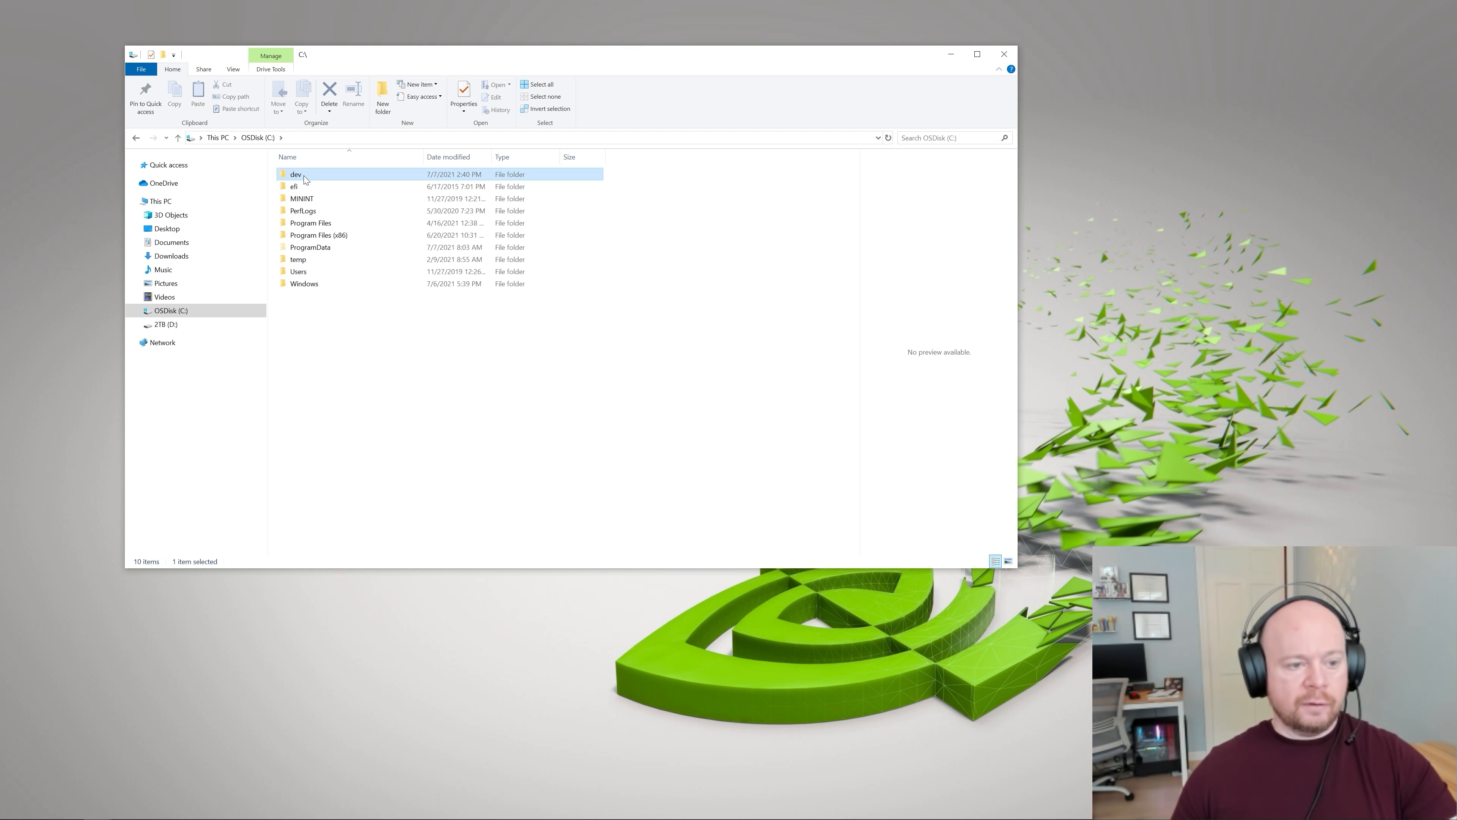
{"action": "double_click", "coordinate": [306, 179]}
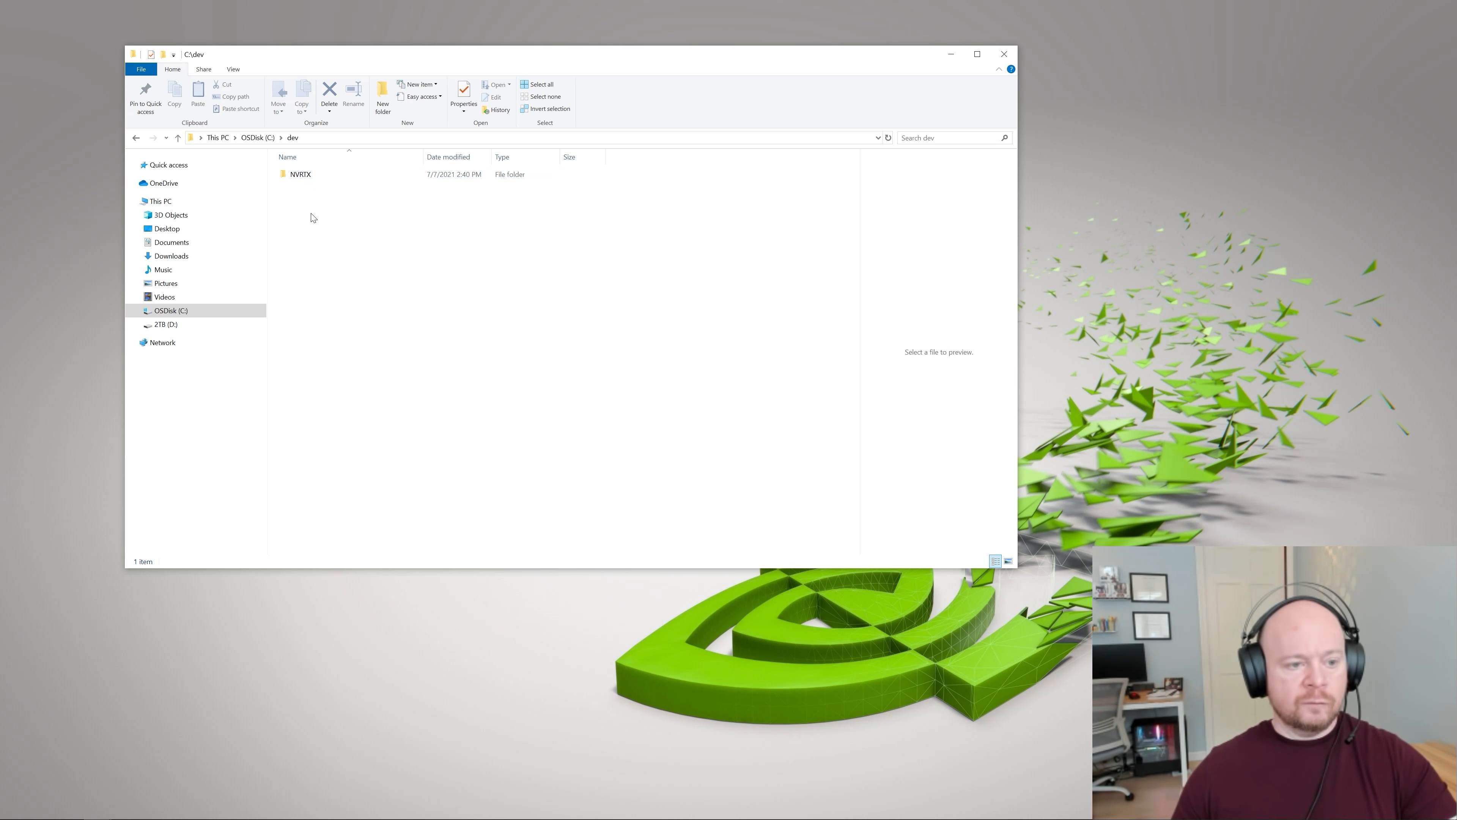
{"action": "double_click", "coordinate": [317, 177]}
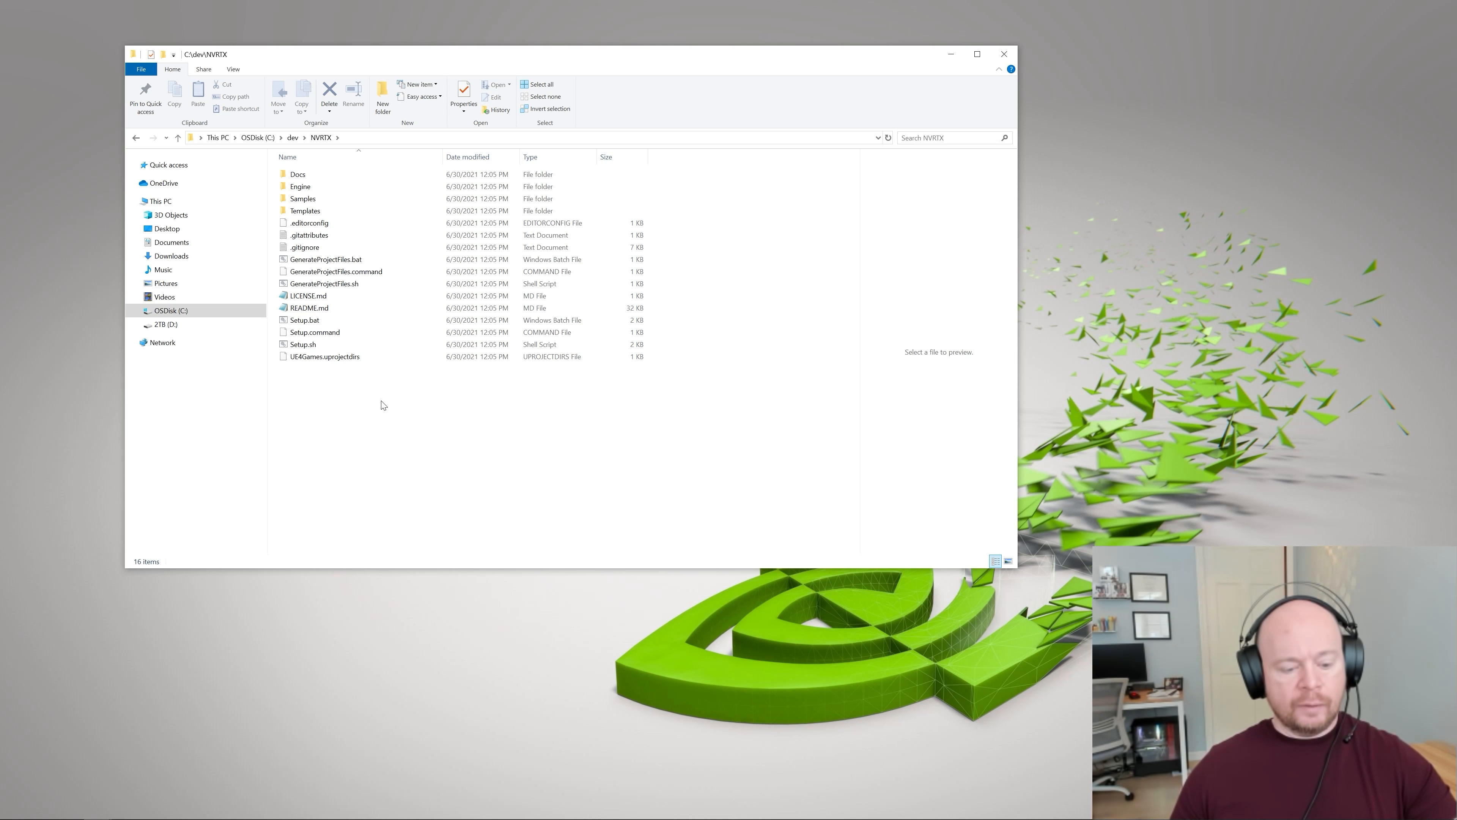
Step: Switch back to the browser and open Microsoft's Visual Studio site from the existing Google results to find the Visual Studio download
{"action": "key", "text": "alt+Tab"}
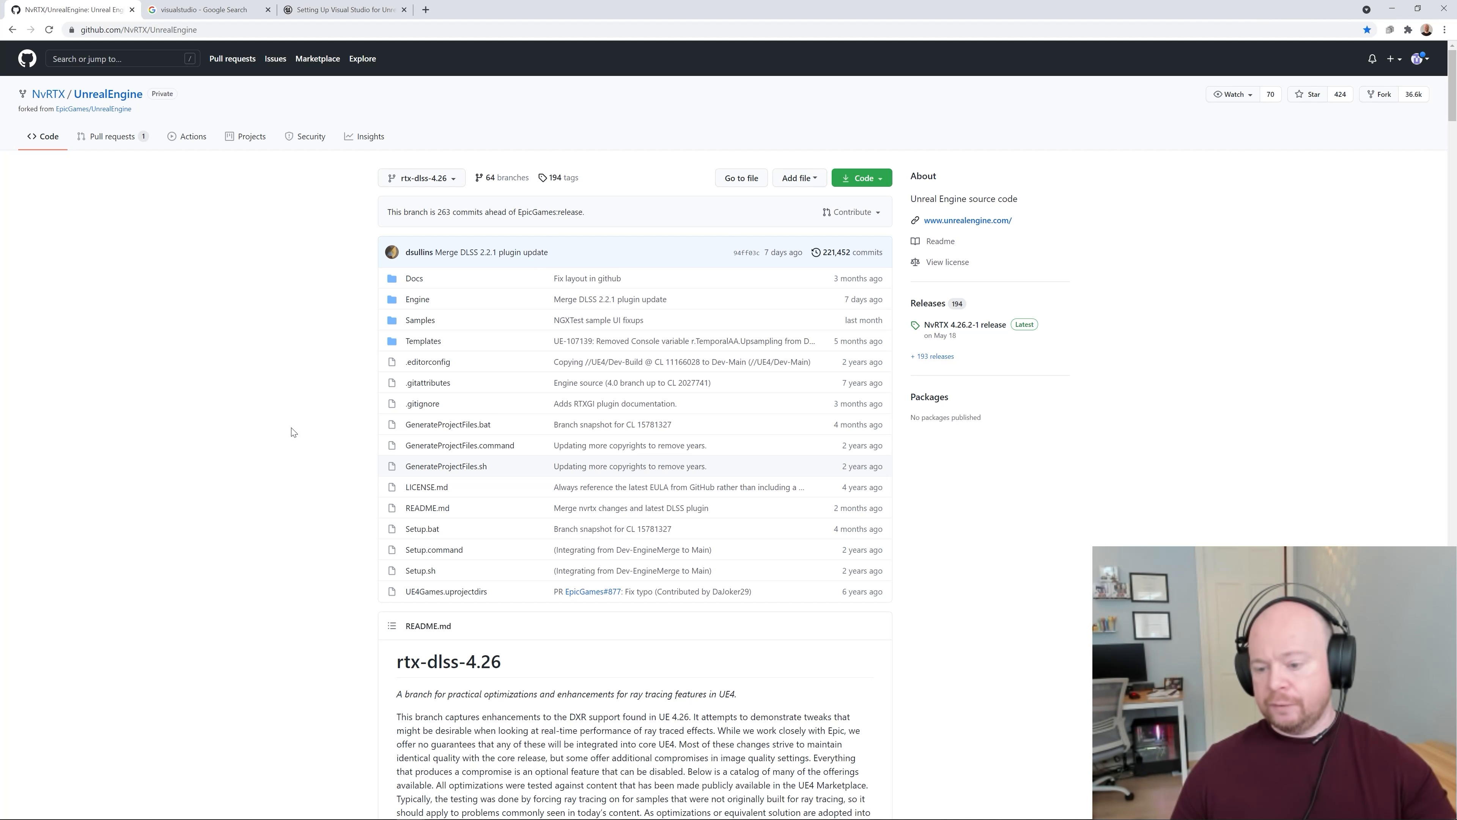
{"action": "left_click", "coordinate": [207, 3]}
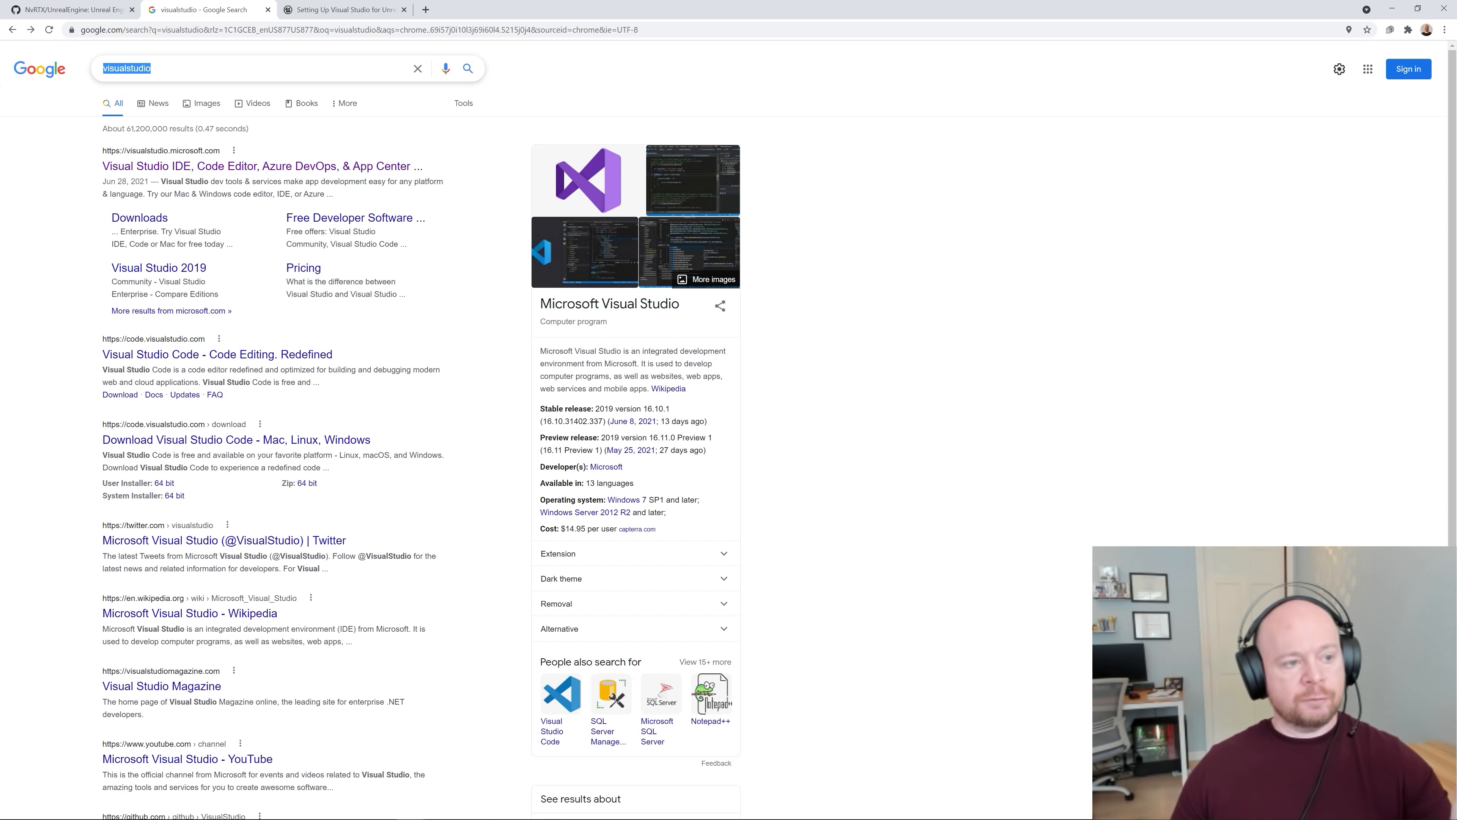
{"action": "left_click", "coordinate": [214, 171]}
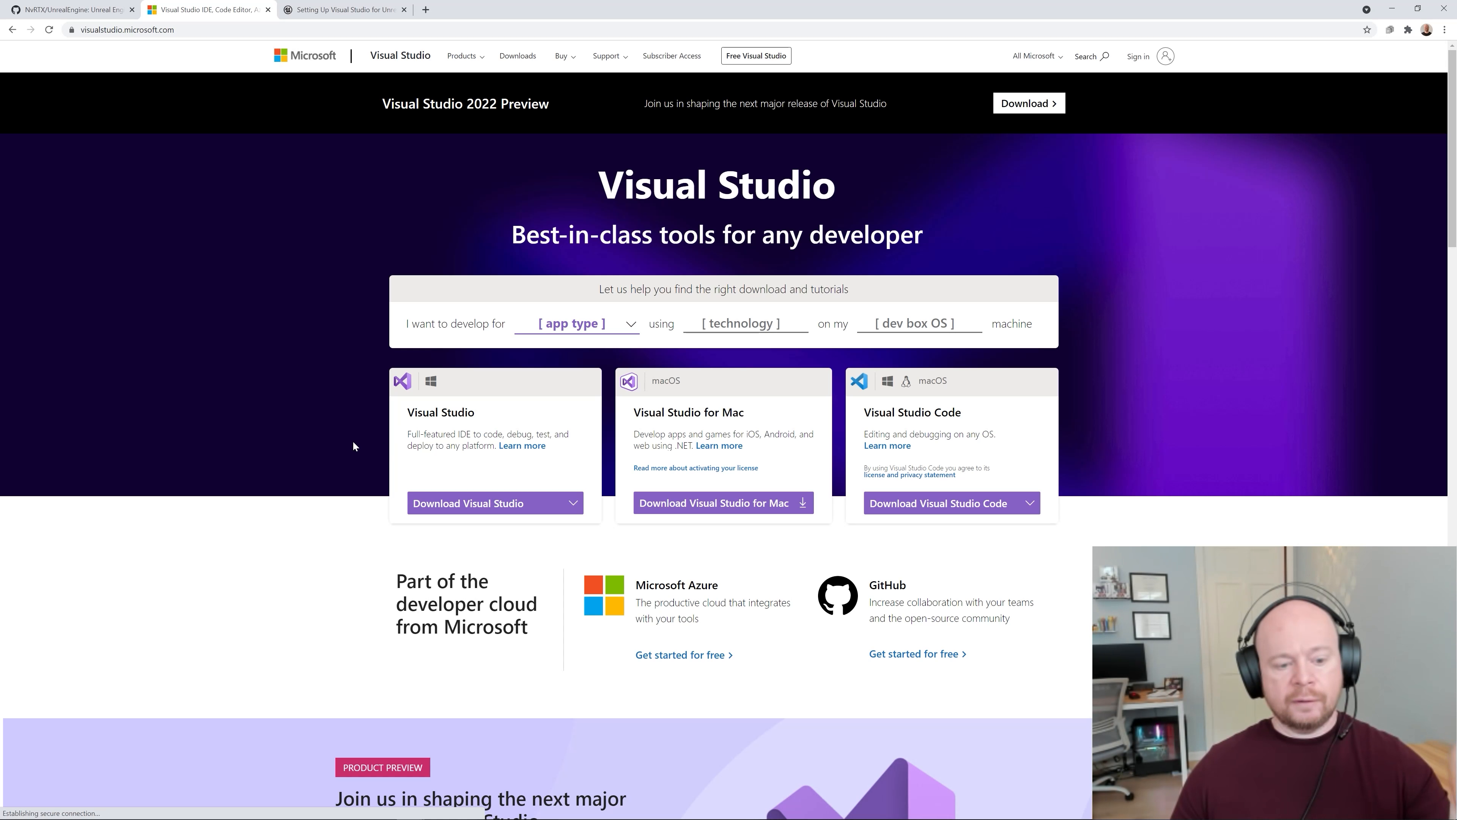
{"action": "mouse_move", "coordinate": [486, 507]}
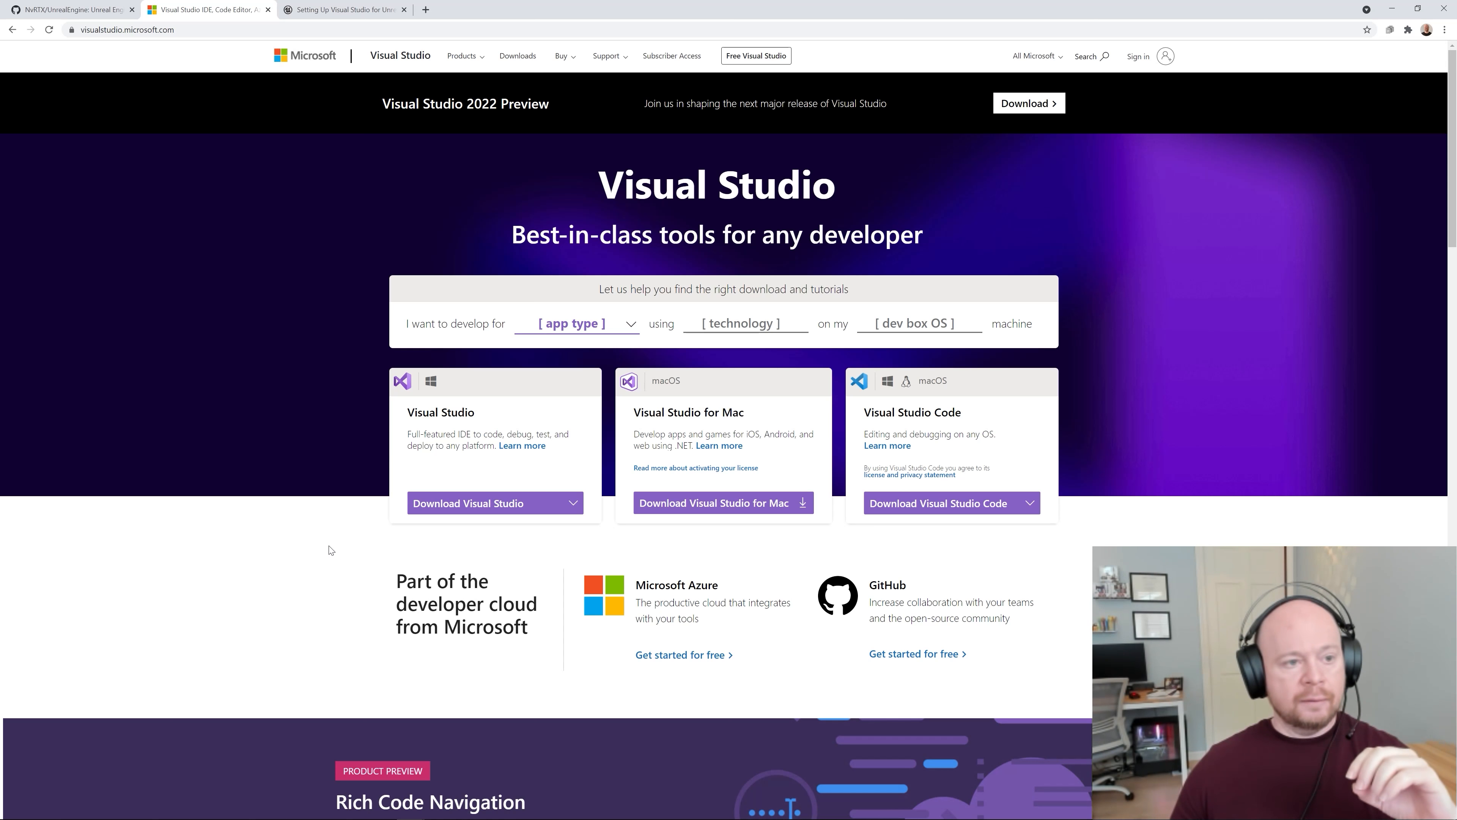
Step: Open the Unreal documentation on setting up Visual Studio and review the supported versions and installation options
{"action": "left_click", "coordinate": [314, 12]}
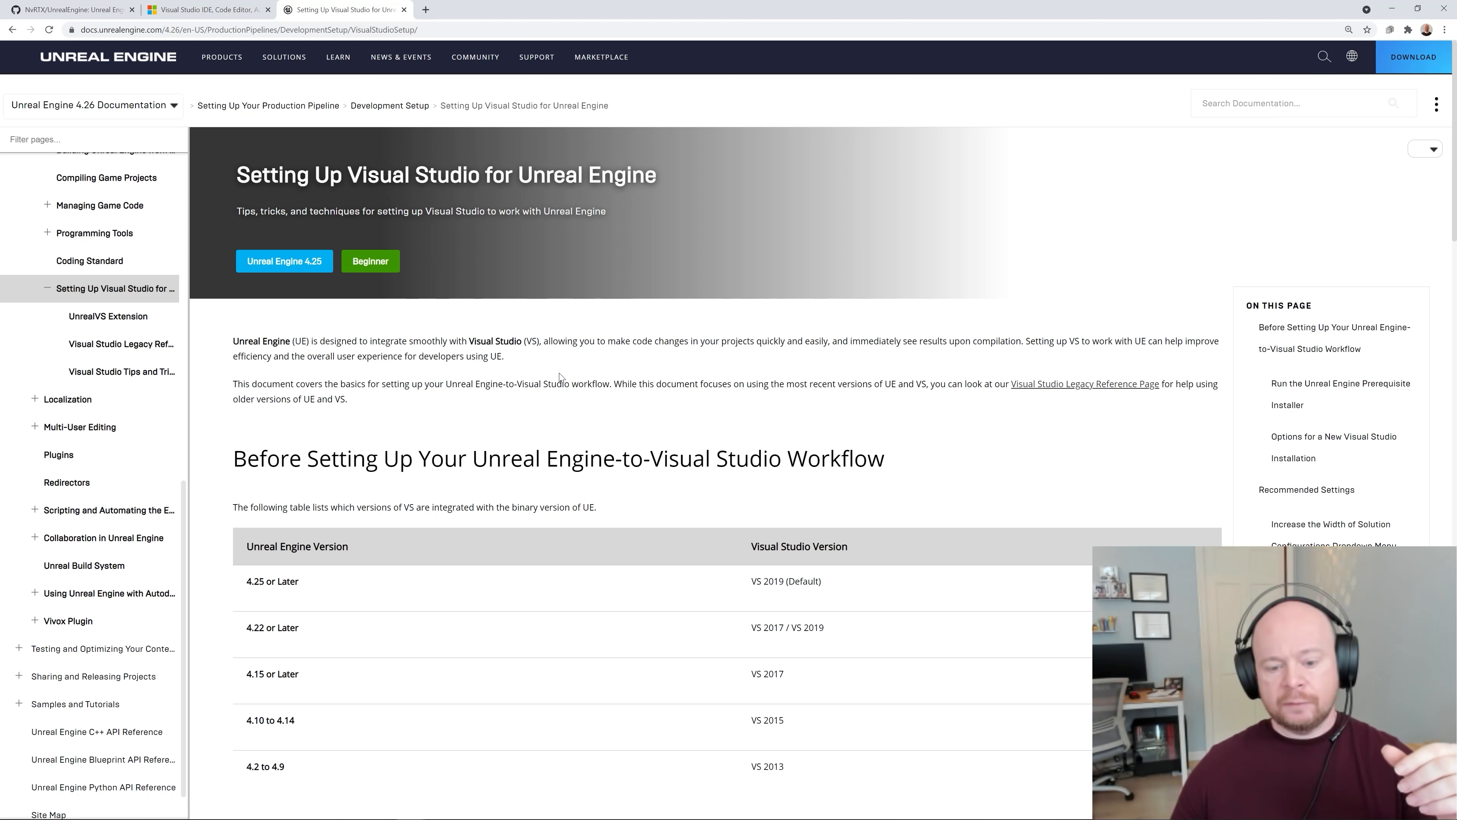
{"action": "scroll", "coordinate": [563, 377], "scroll_direction": "down", "scroll_amount": 3}
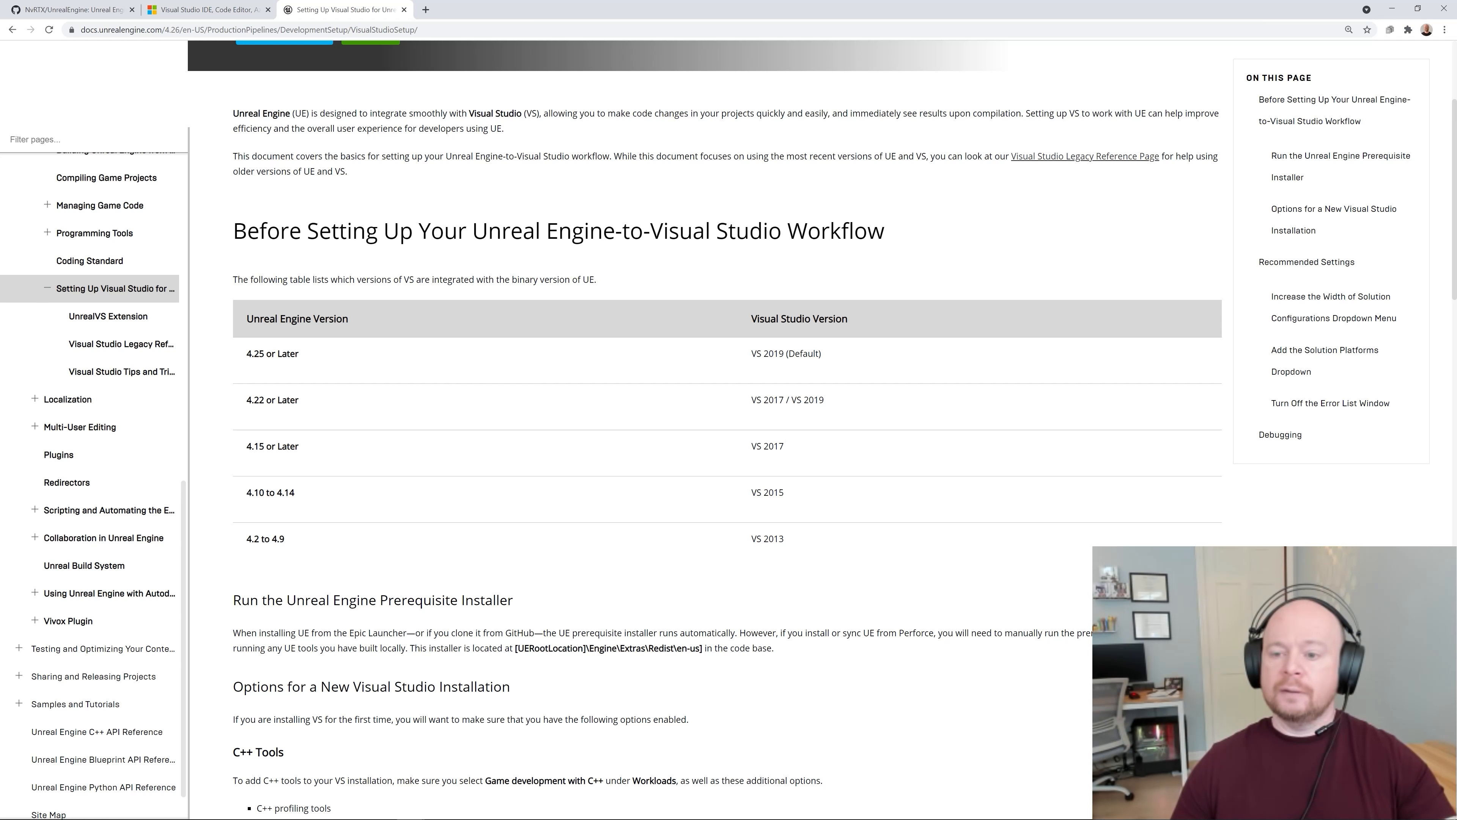
{"action": "scroll", "coordinate": [648, 373], "scroll_direction": "down", "scroll_amount": 10}
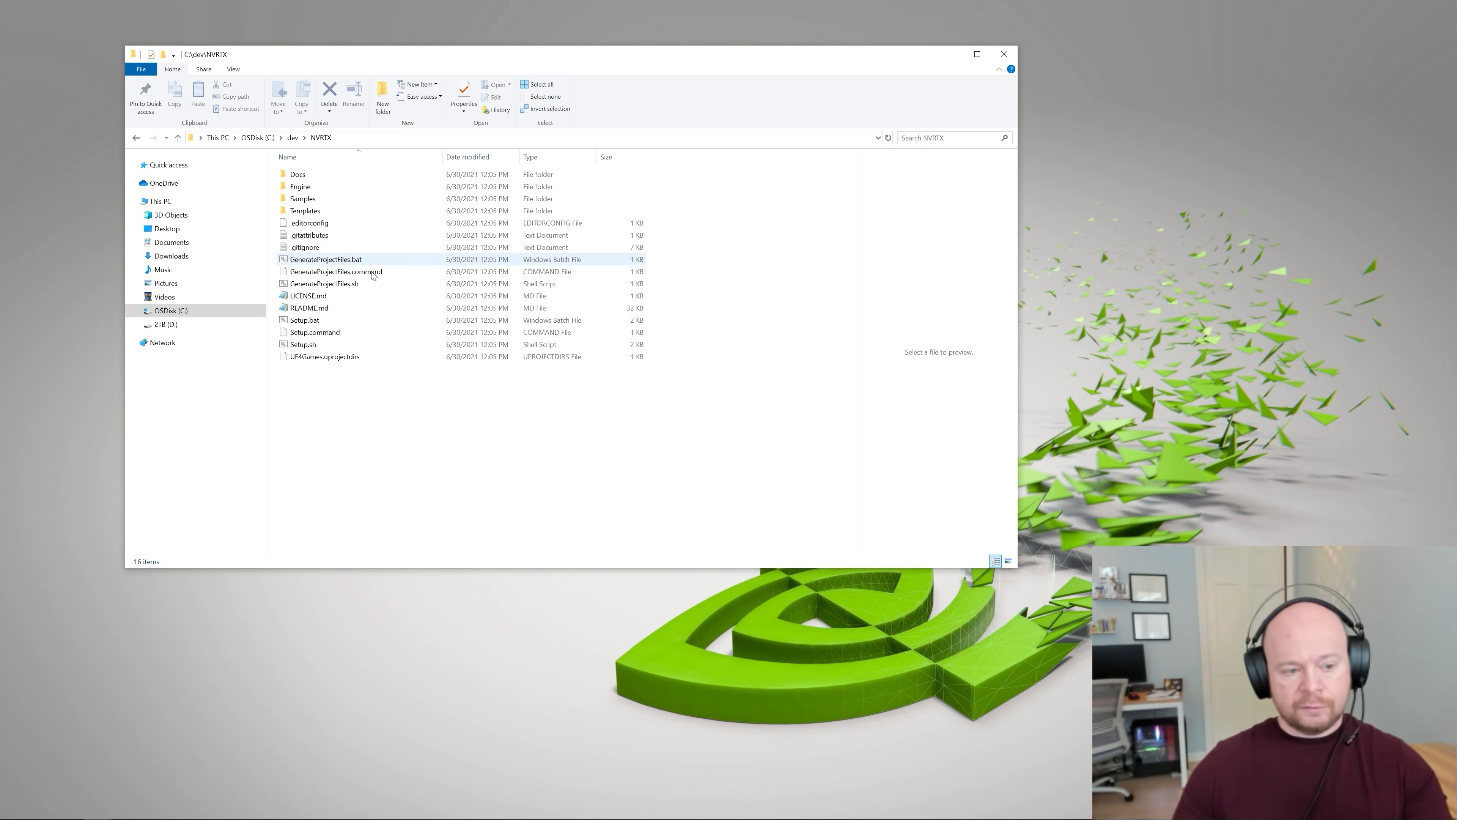
Step: Run Setup.bat in the C:\dev\NVRTX folder to download the engine dependencies, moving its console window aside
{"action": "left_click", "coordinate": [341, 322]}
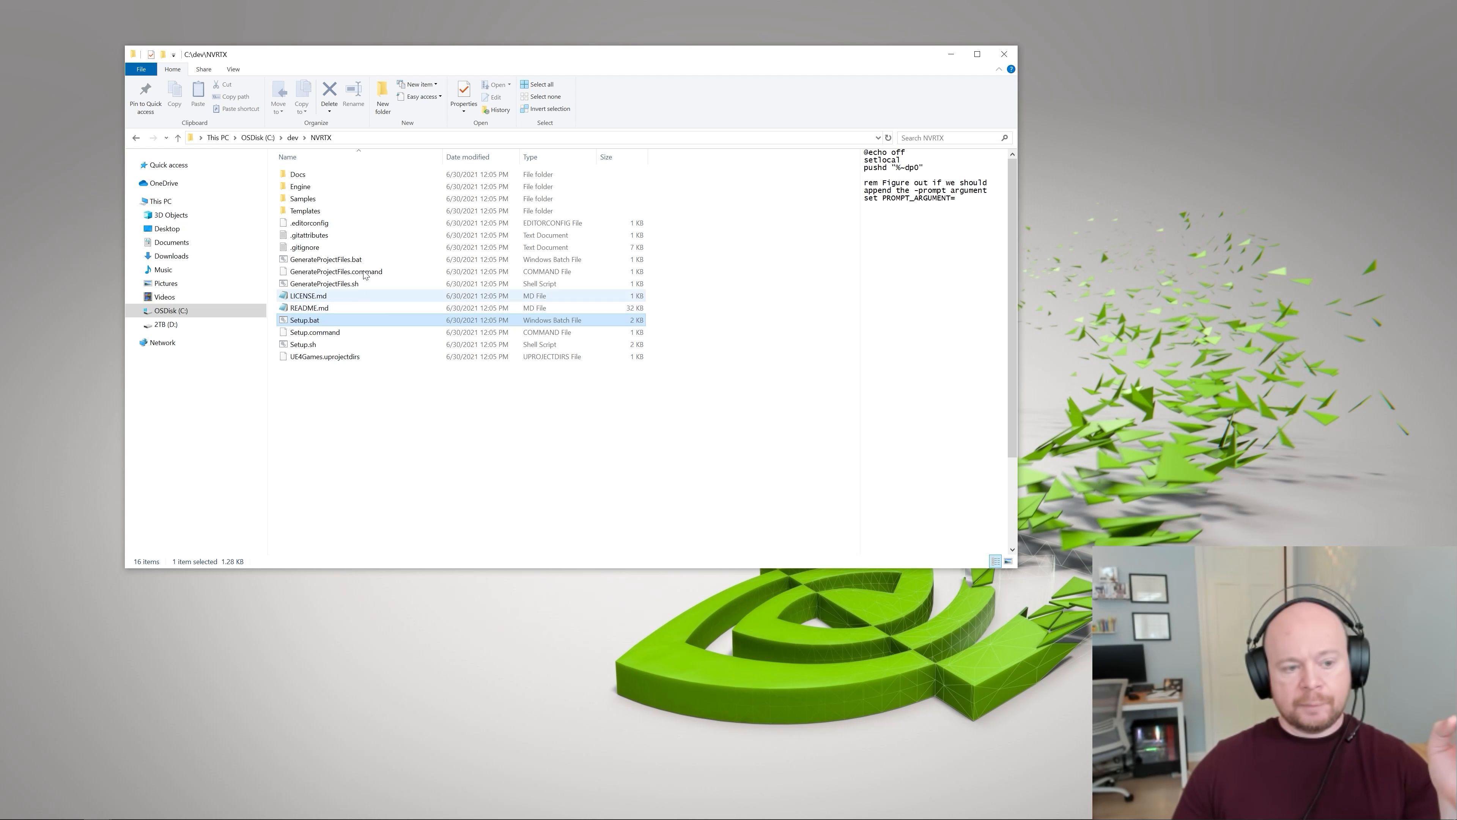
{"action": "left_click", "coordinate": [370, 260]}
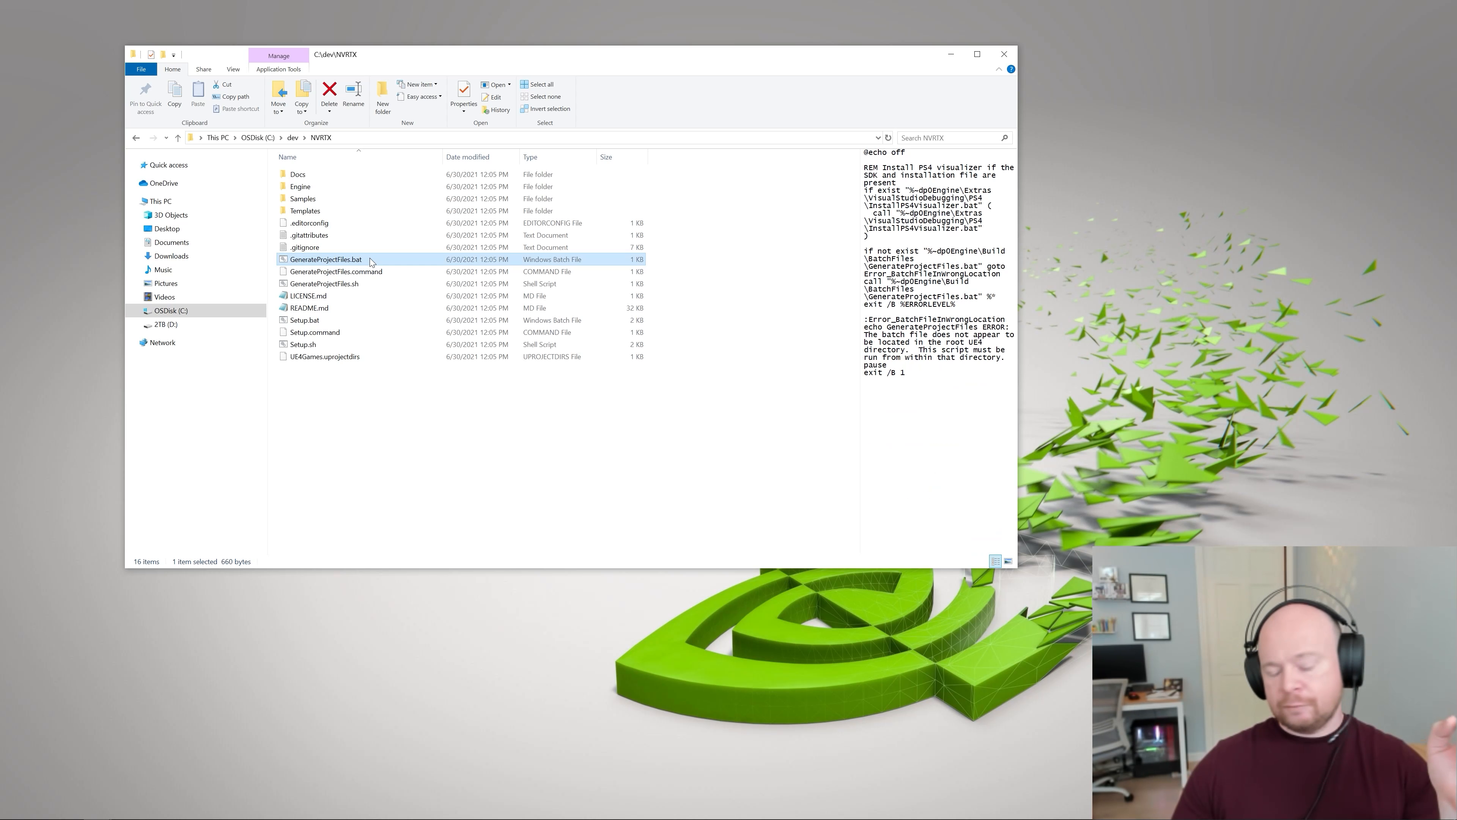
{"action": "left_click", "coordinate": [351, 322]}
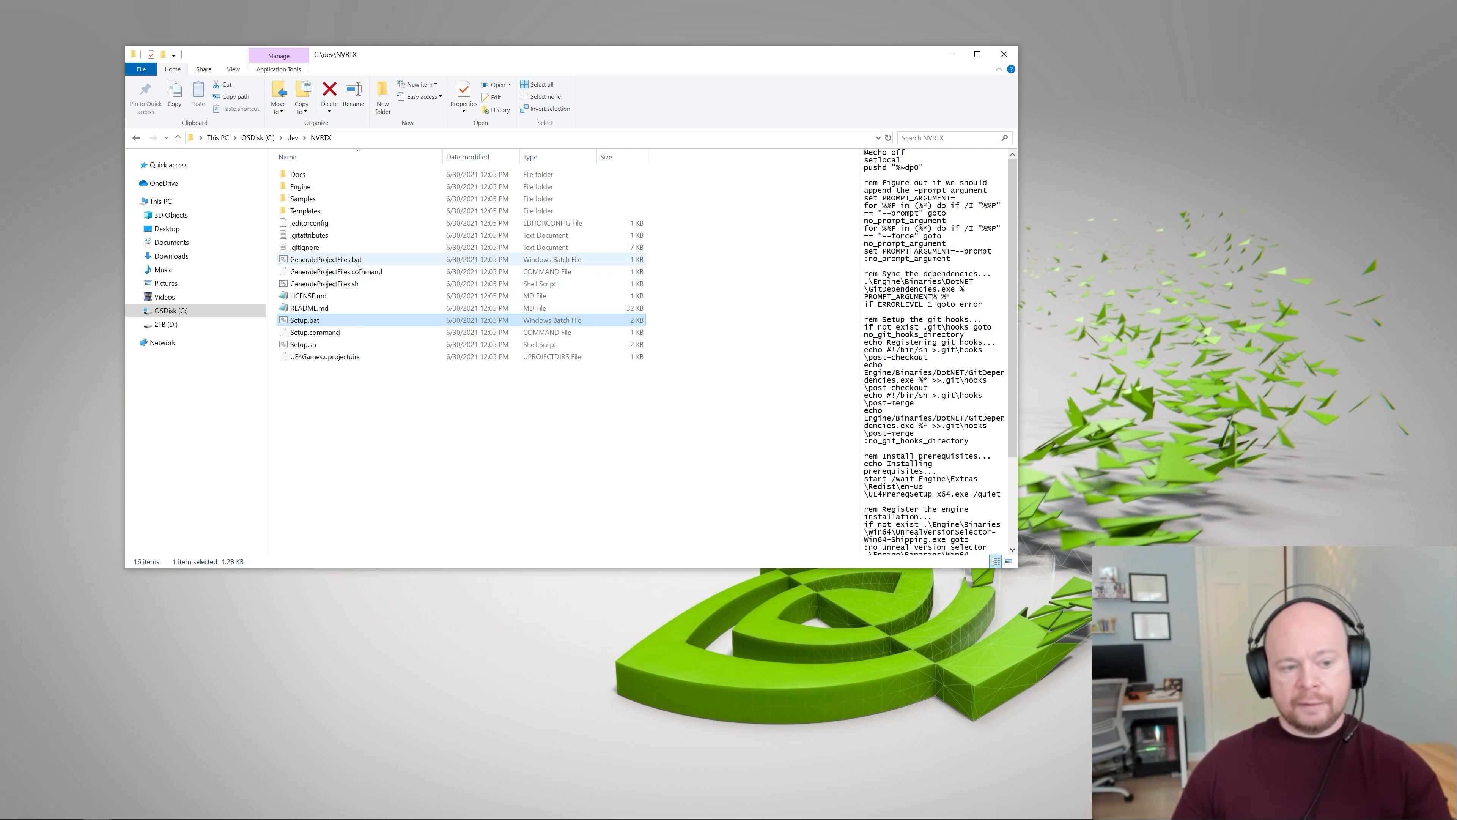
{"action": "double_click", "coordinate": [347, 320]}
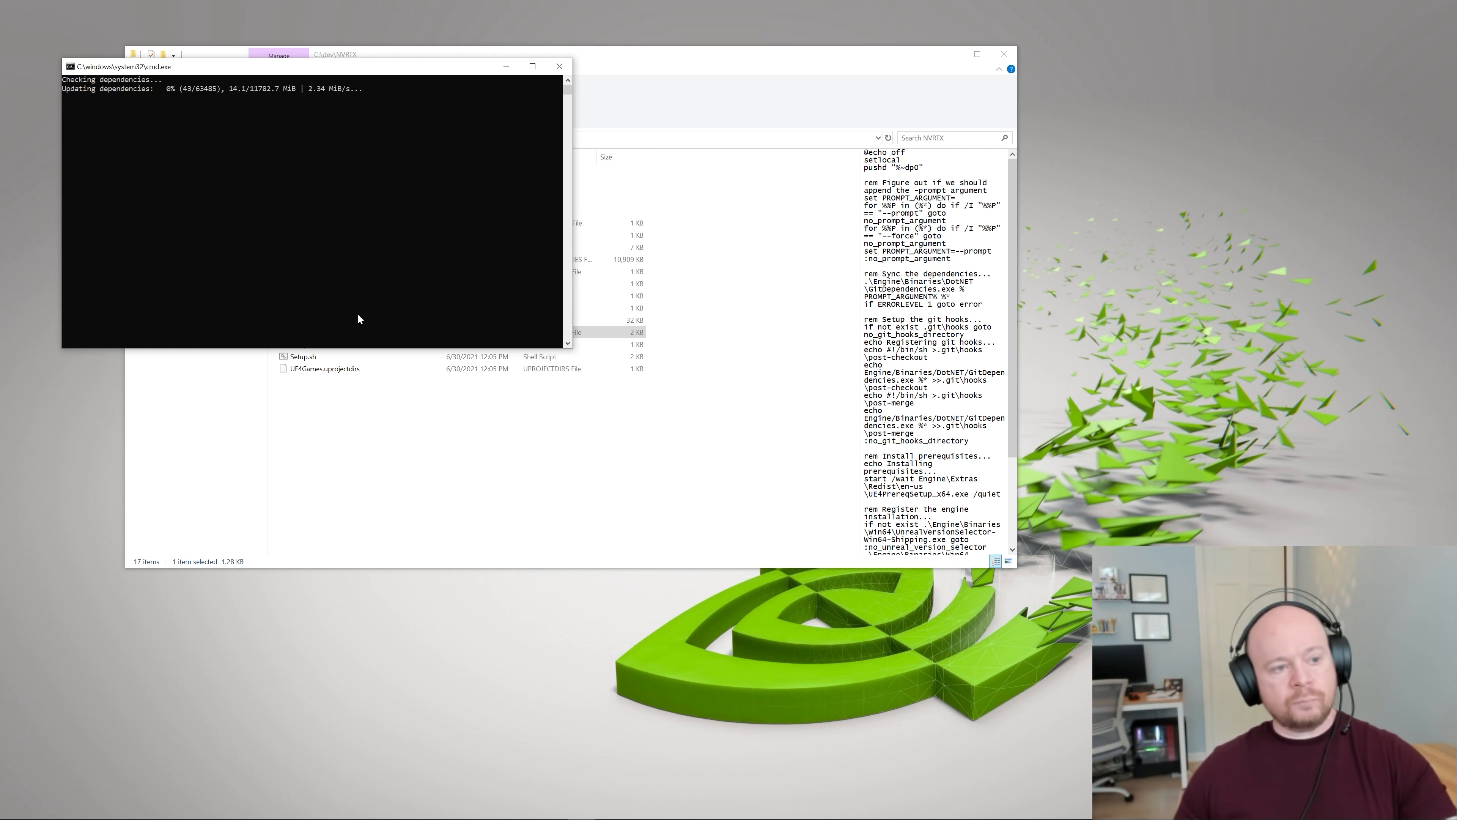
{"action": "left_click_drag", "start_coordinate": [391, 67], "coordinate": [659, 24]}
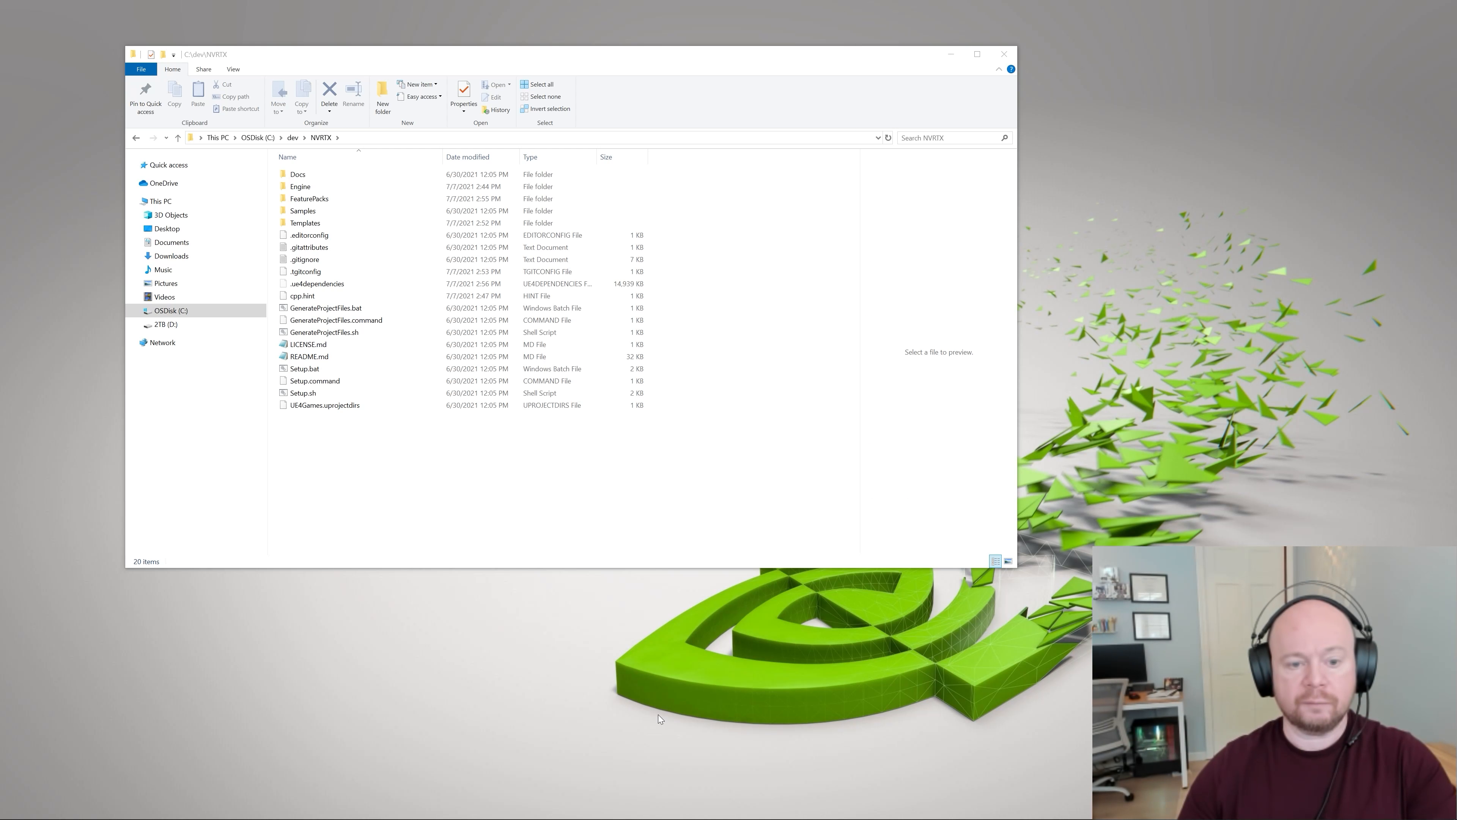
Step: Run GenerateProjectFiles.bat in the NVRTX folder to create the Visual Studio project files
{"action": "left_click", "coordinate": [405, 446]}
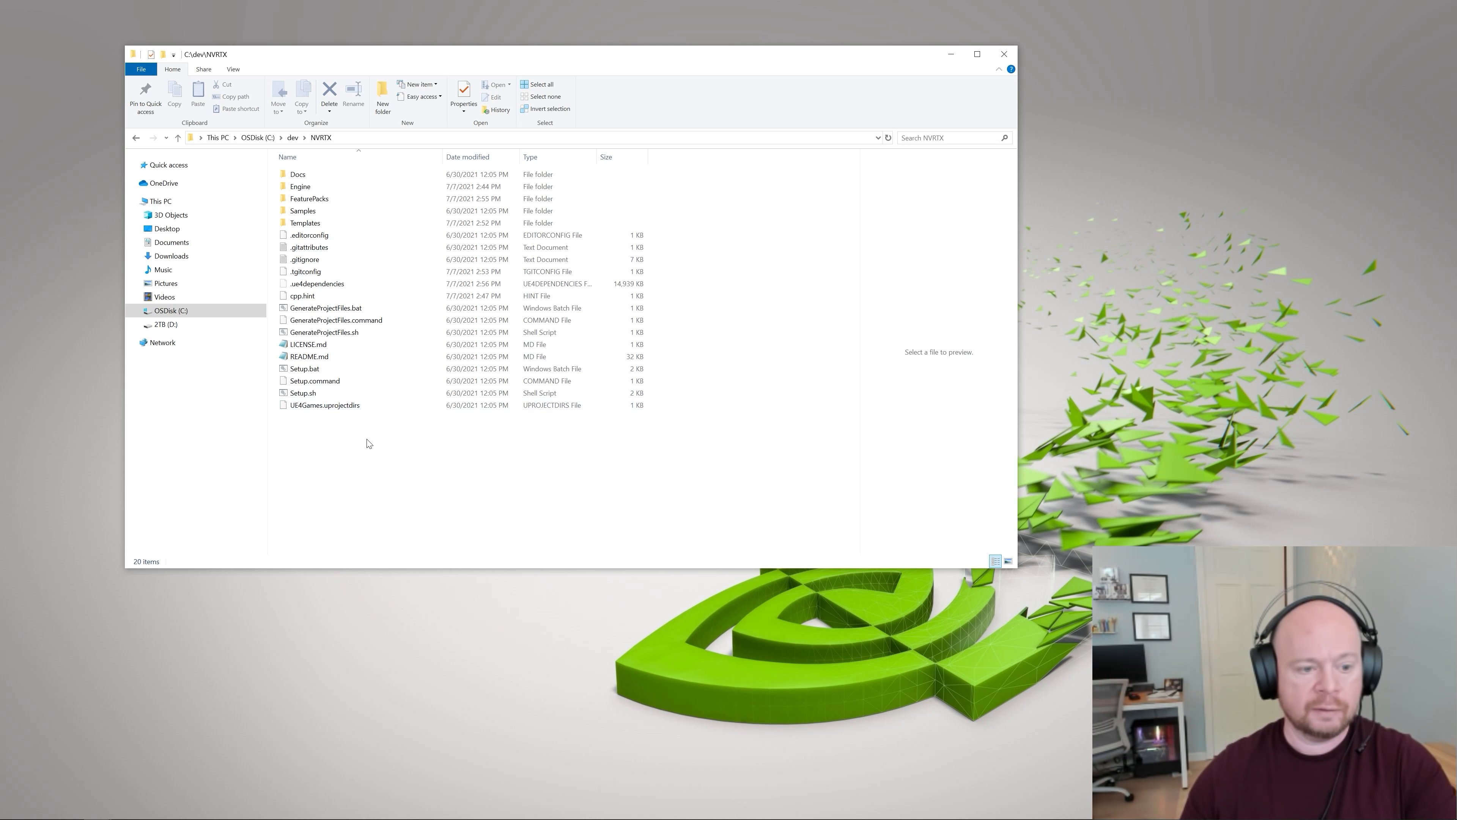
{"action": "double_click", "coordinate": [339, 311]}
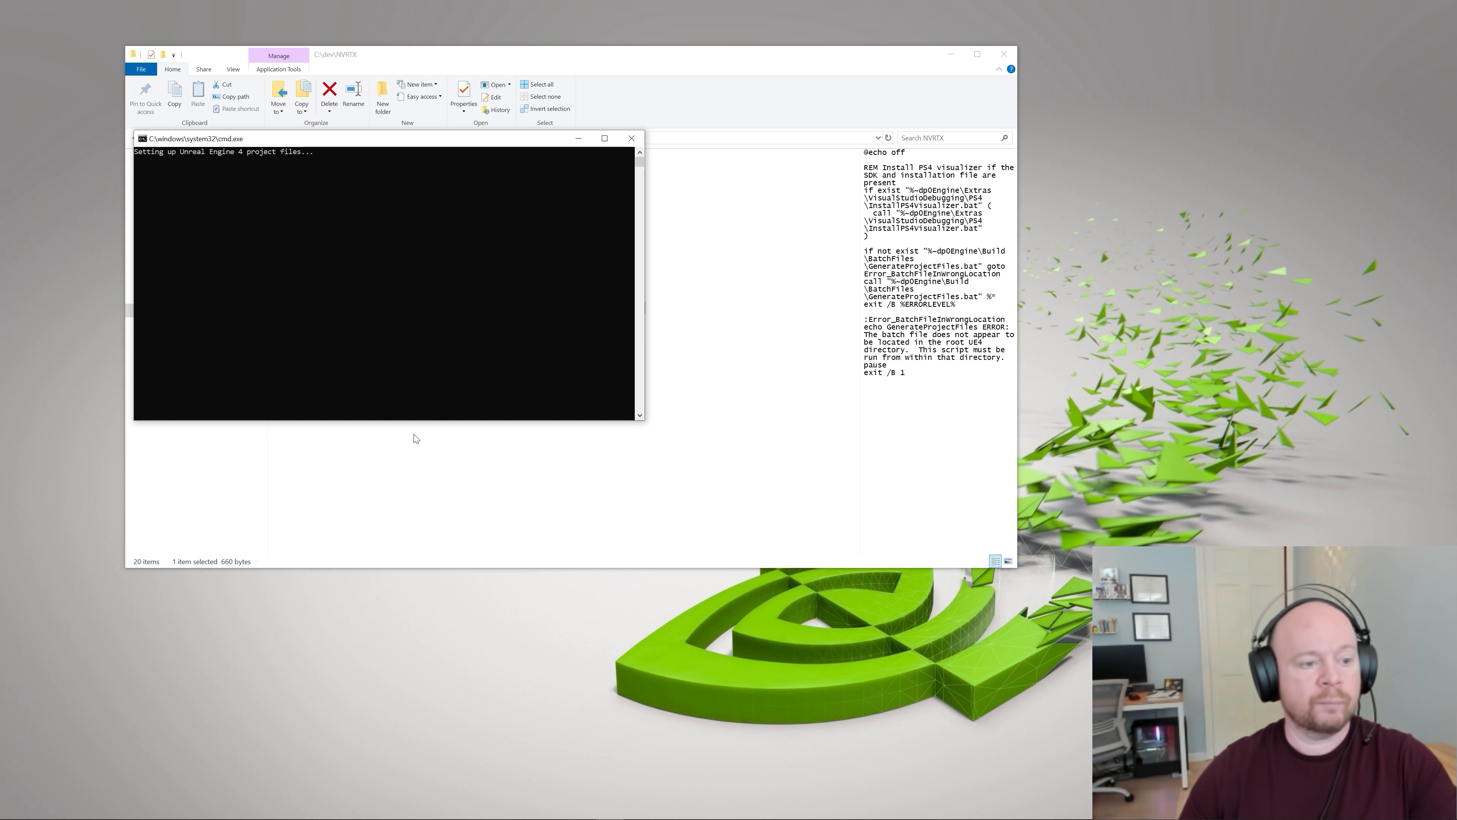
{"action": "left_click", "coordinate": [370, 472]}
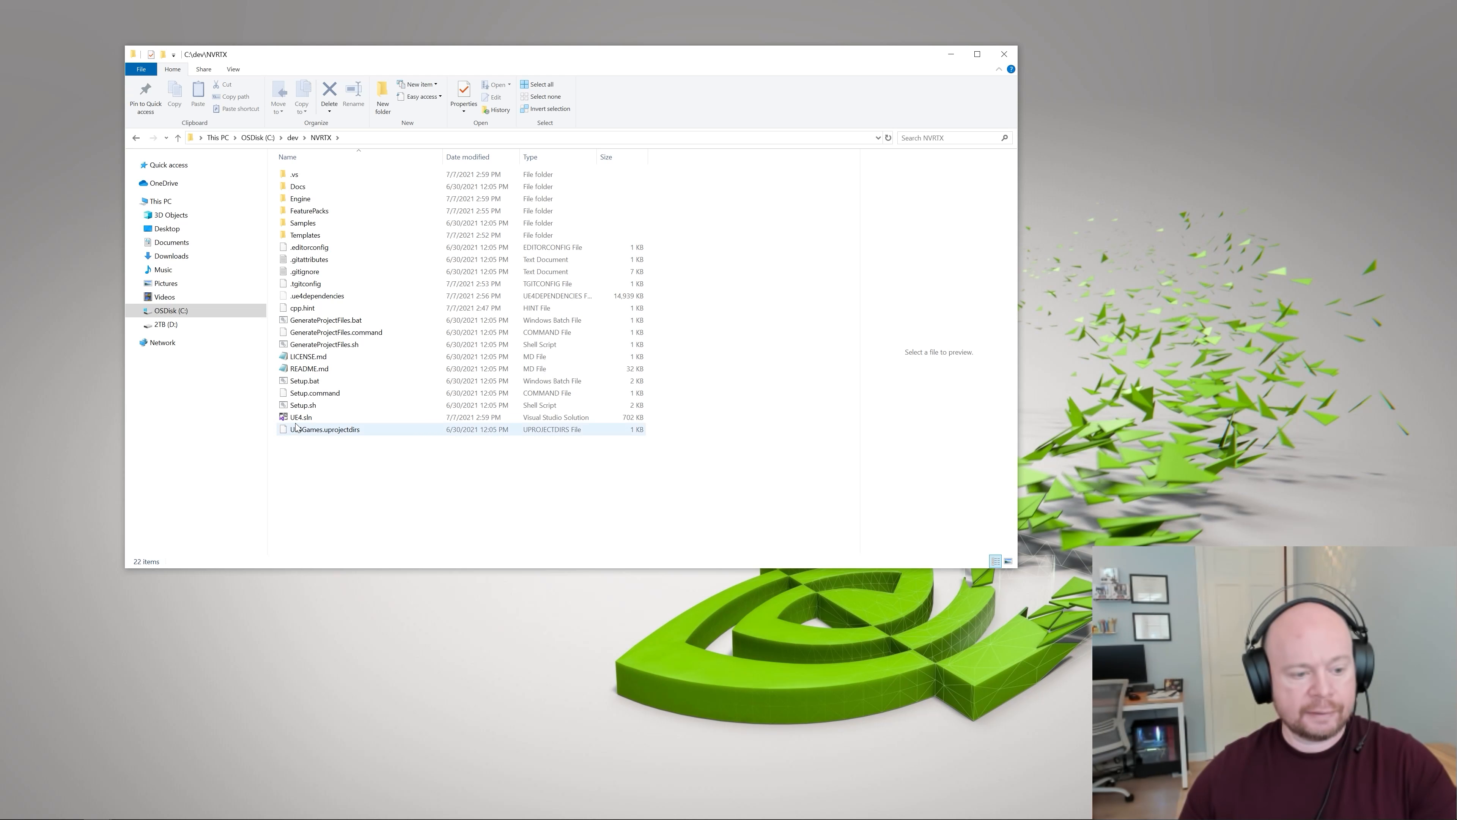
Step: Open the UE4.sln solution in Visual Studio and build the UE4 project under Engine
{"action": "left_click", "coordinate": [329, 419]}
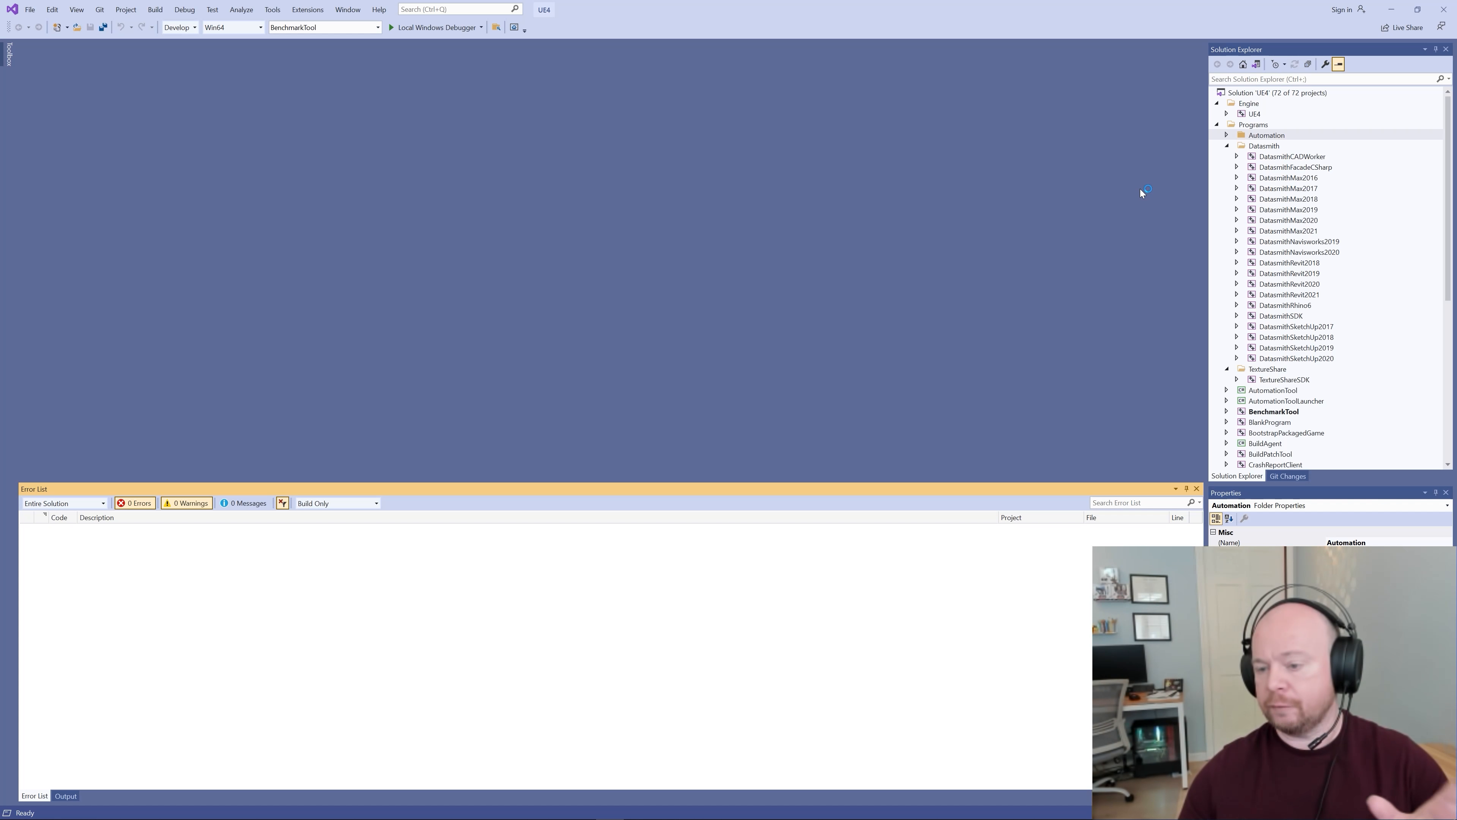
{"action": "left_click", "coordinate": [1257, 114]}
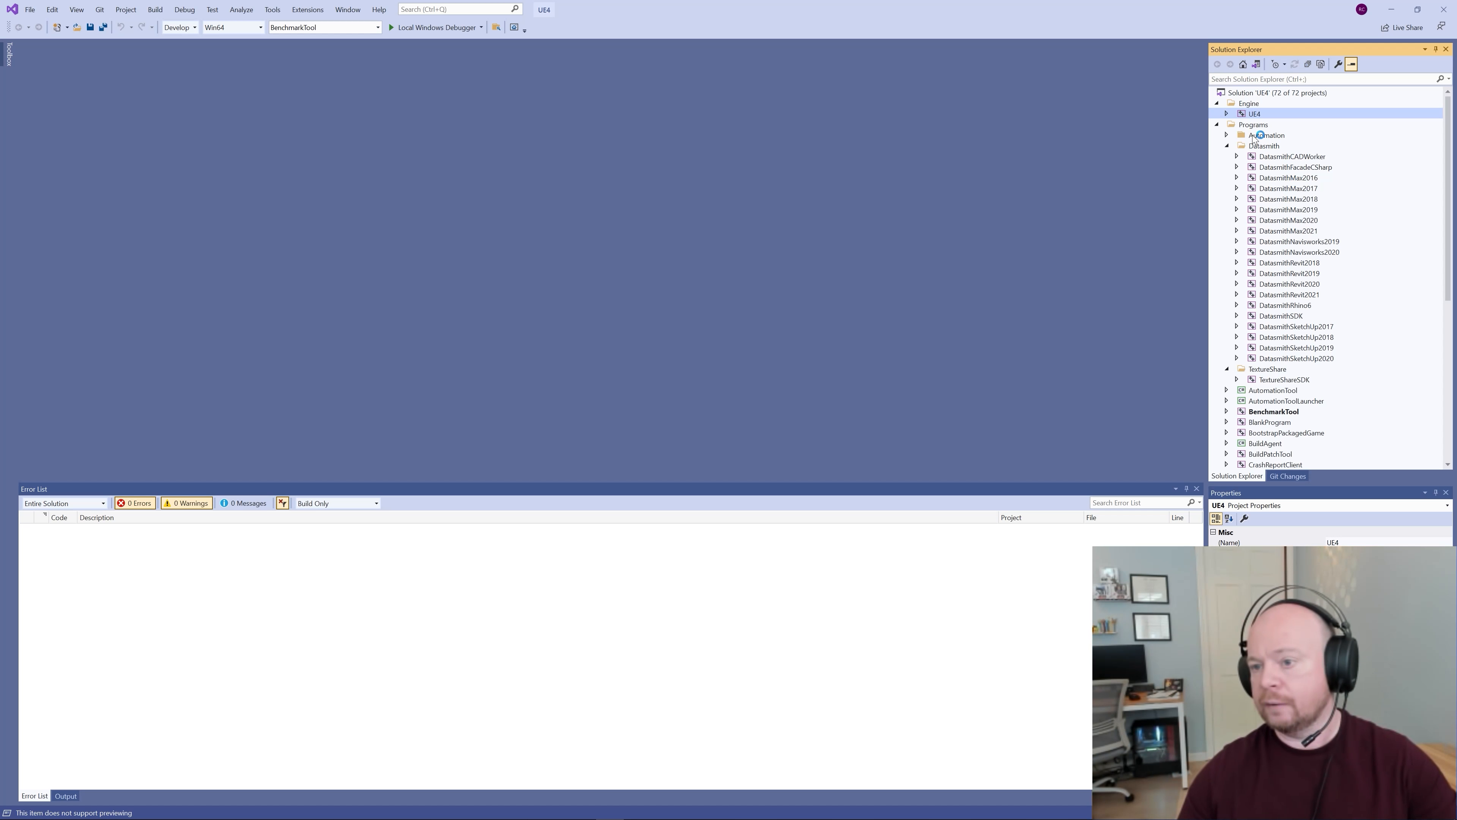
{"action": "right_click", "coordinate": [1266, 115]}
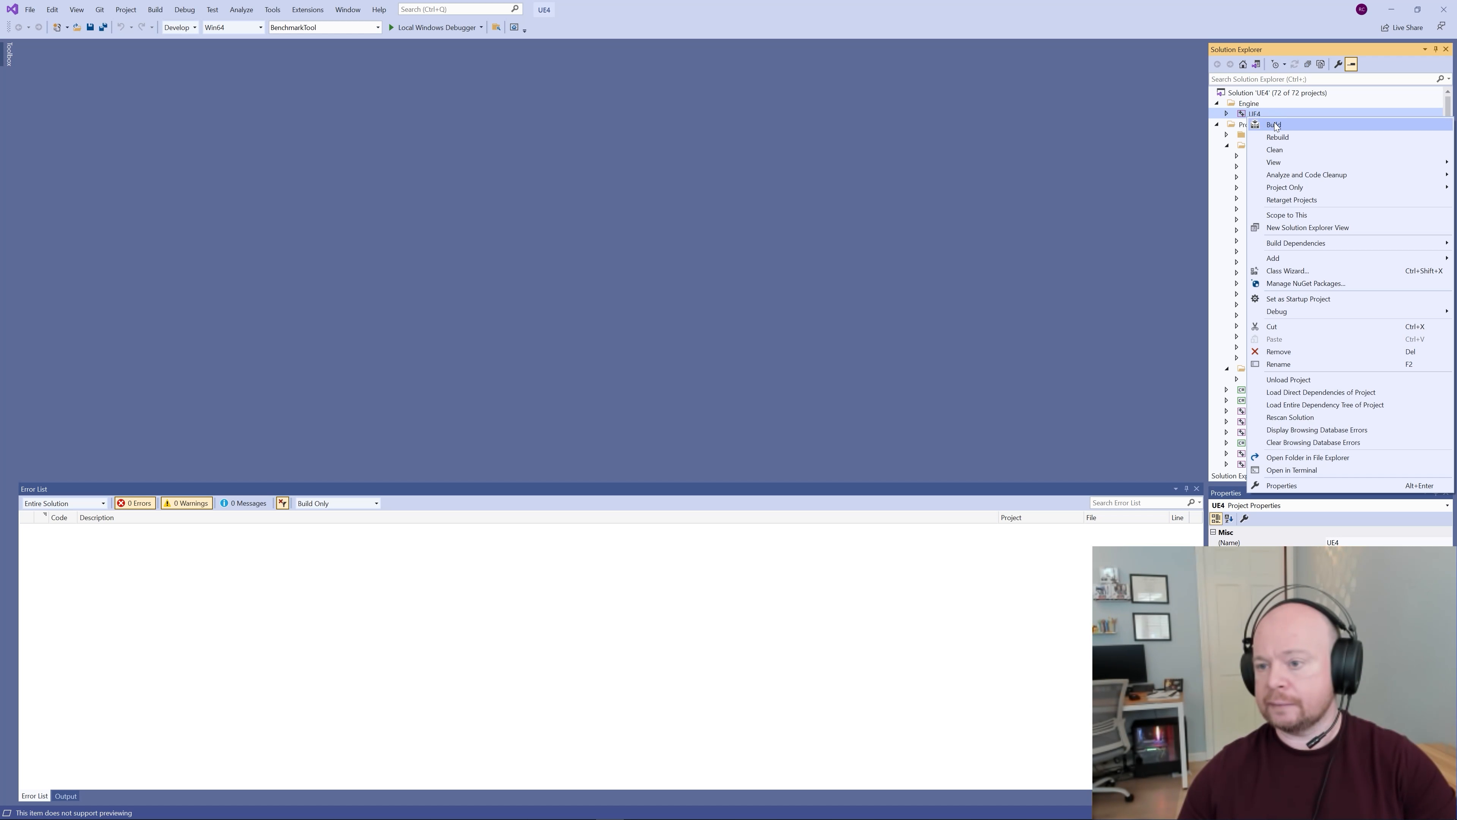
{"action": "left_click", "coordinate": [1274, 125]}
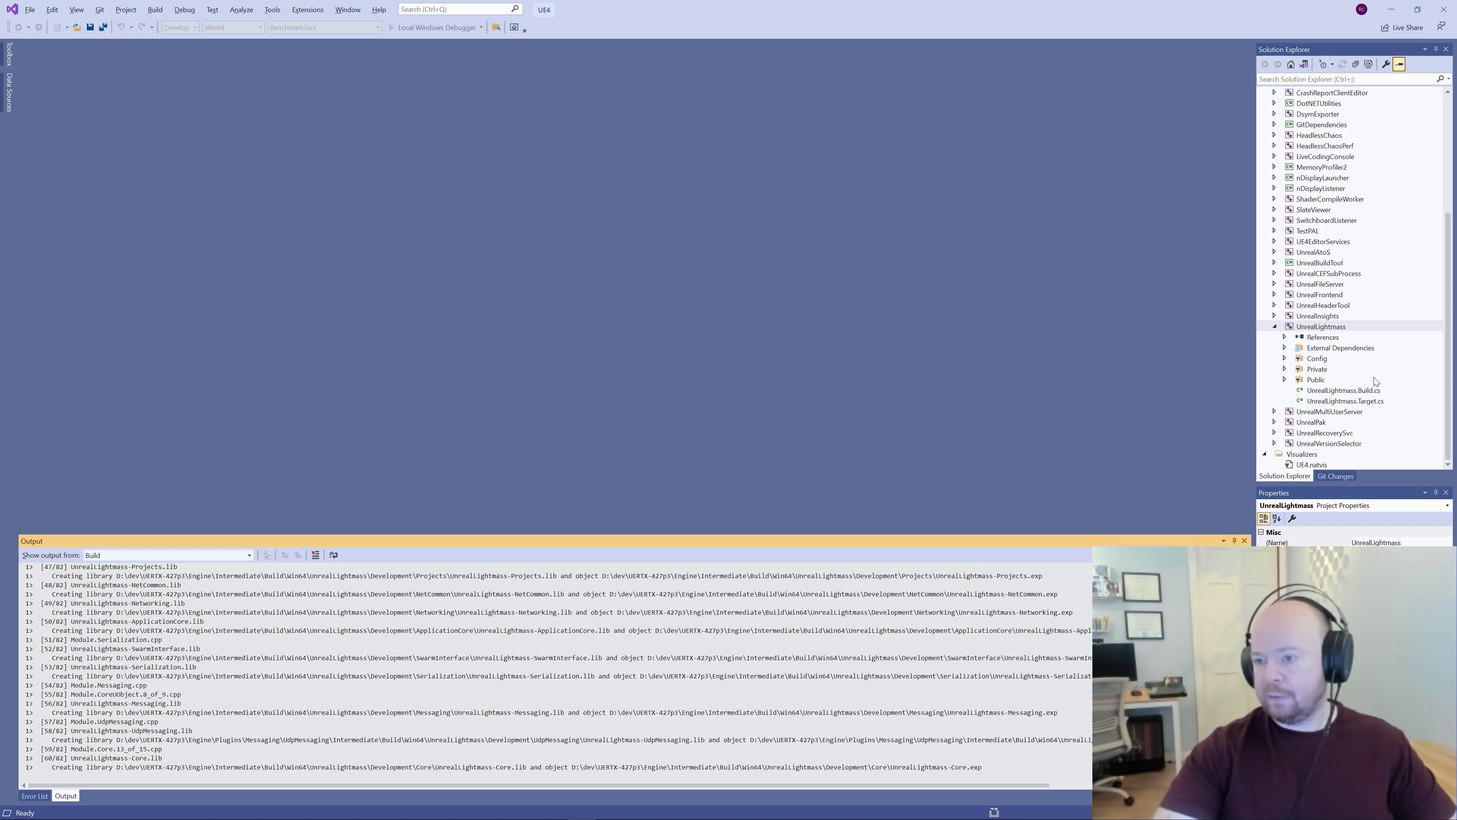
Step: Locate the UnrealLightmass project under Programs and view the commands available for it
{"action": "scroll", "coordinate": [1370, 375], "scroll_direction": "up", "scroll_amount": 6}
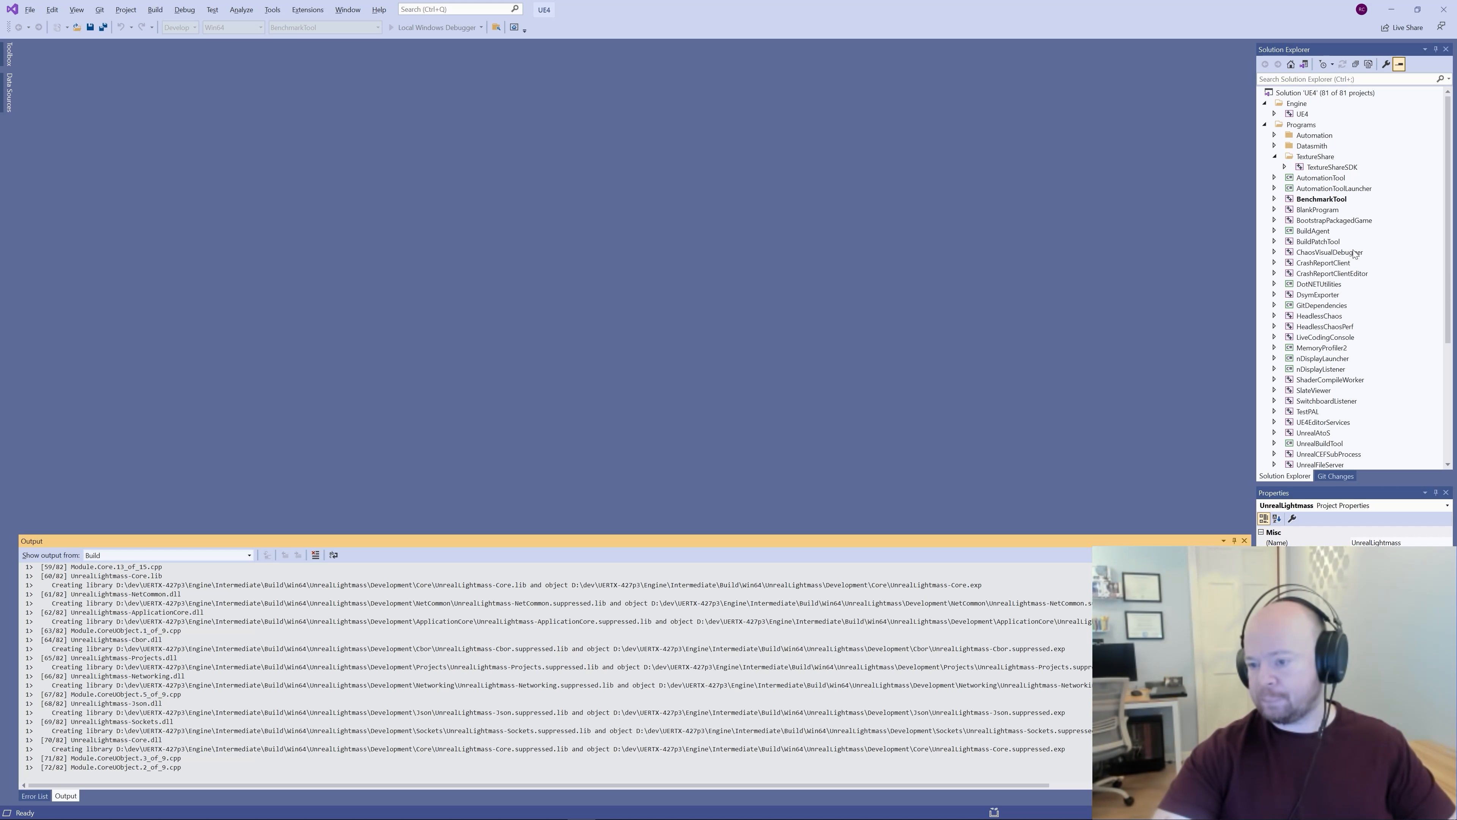
{"action": "scroll", "coordinate": [1355, 253], "scroll_direction": "down", "scroll_amount": 6}
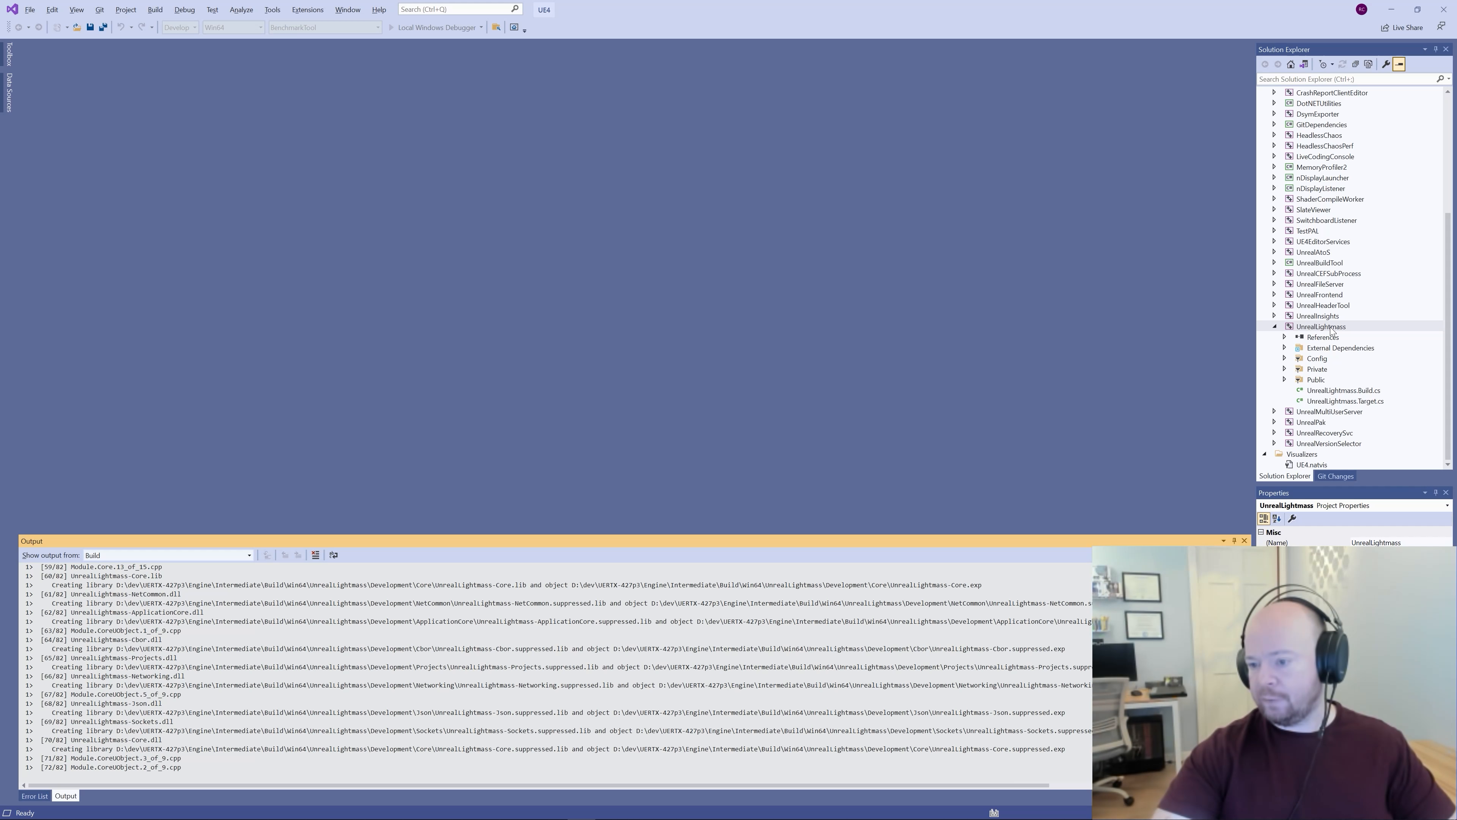
{"action": "right_click", "coordinate": [1323, 327]}
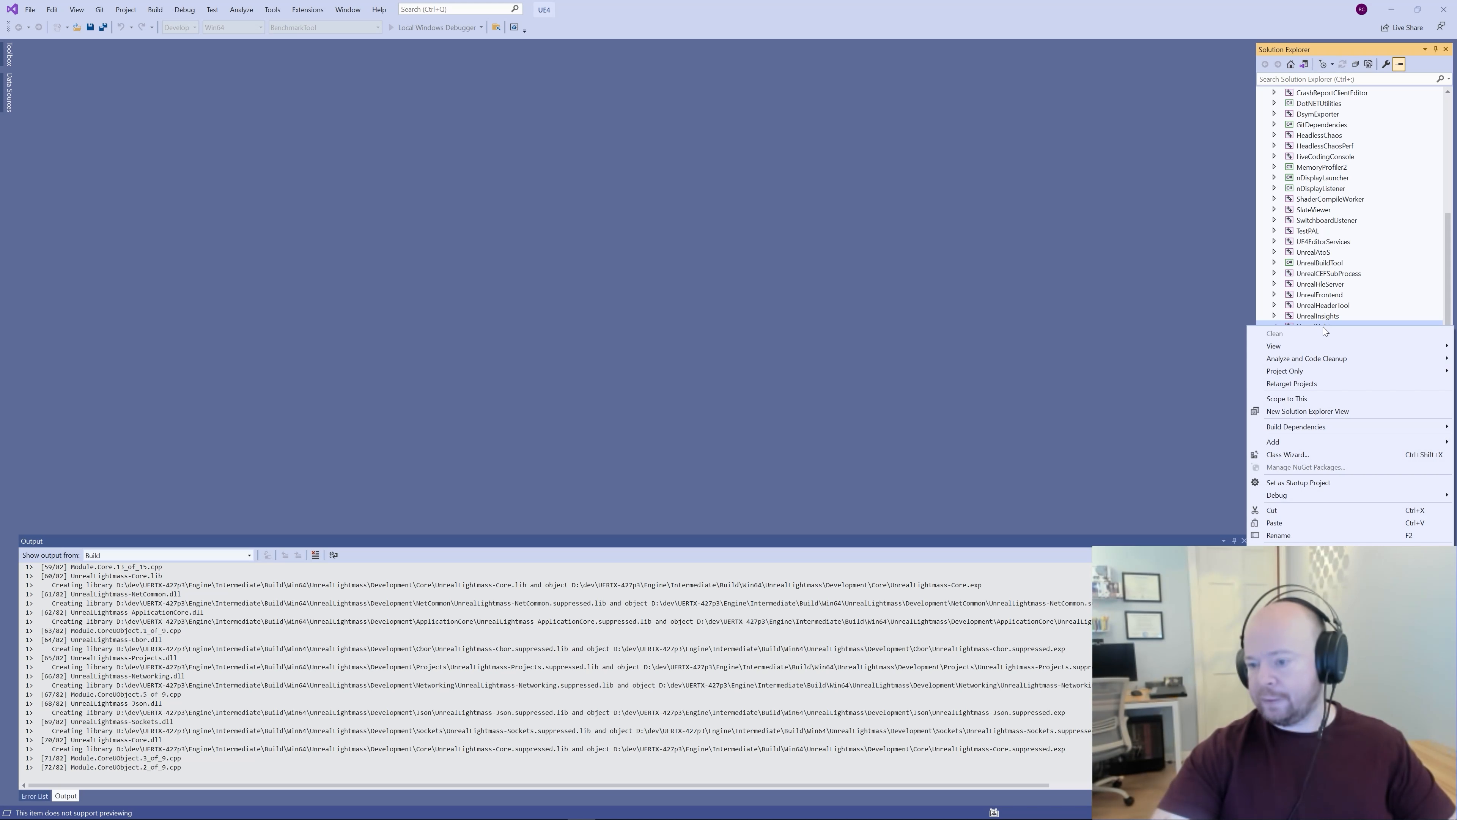
{"action": "left_click", "coordinate": [1352, 304]}
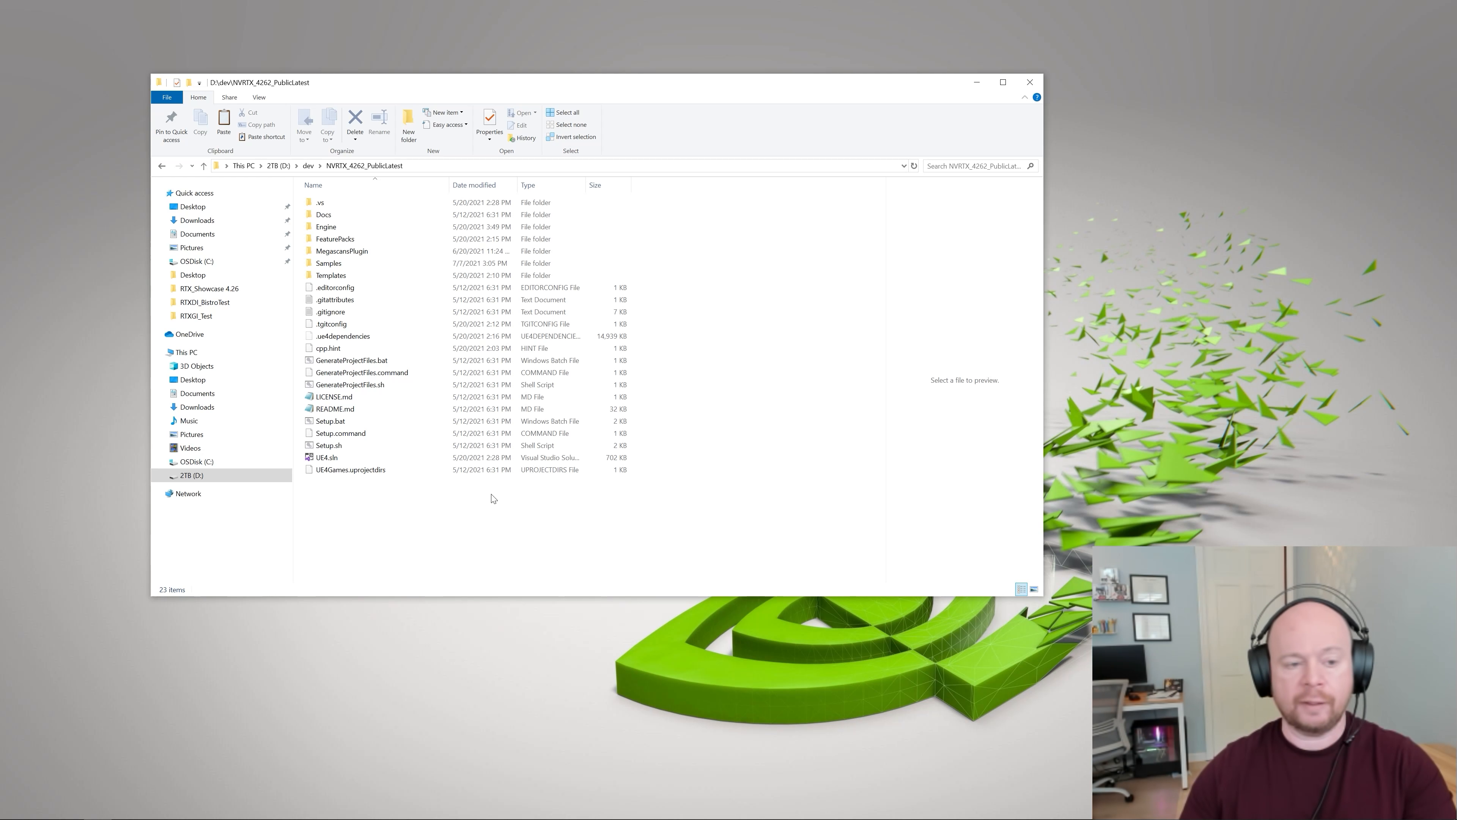
Step: In File Explorer, open Engine\Binaries\Win64 inside NVRTX_4262_PublicLatest, sort the files by type, and select UE4Editor.exe
{"action": "double_click", "coordinate": [351, 228]}
{"action": "double_click", "coordinate": [361, 204]}
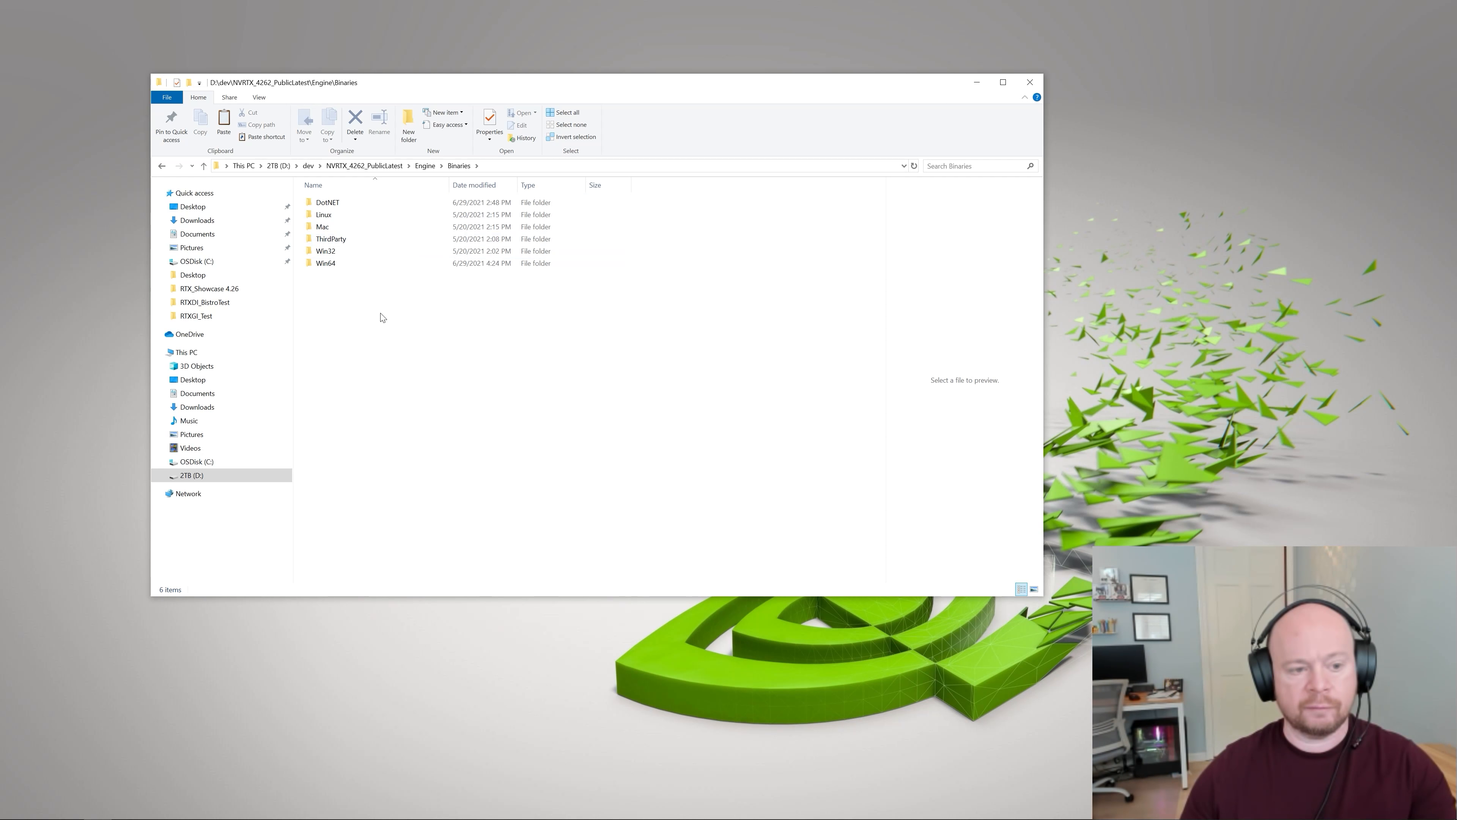
{"action": "double_click", "coordinate": [367, 264]}
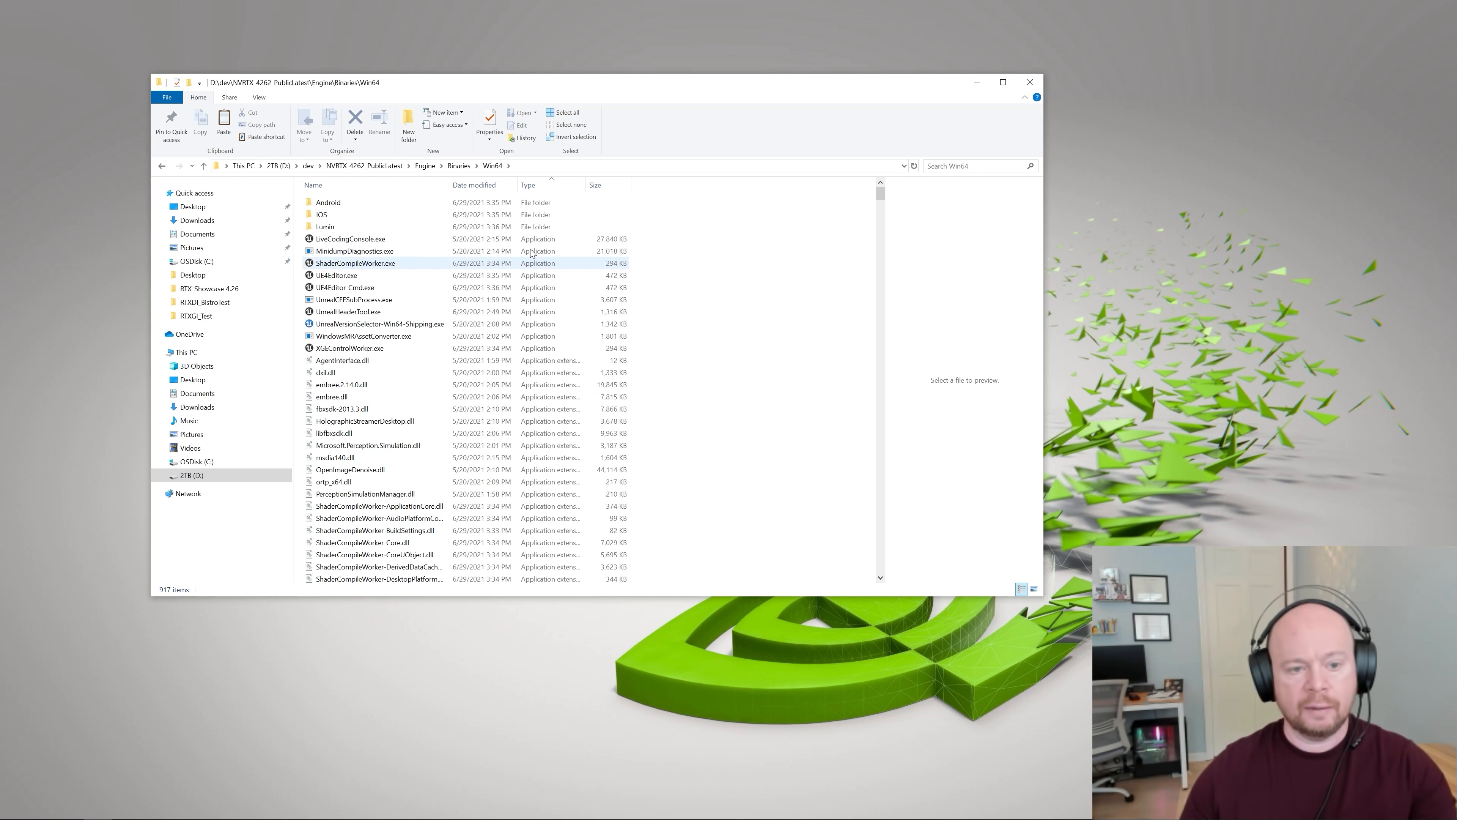
{"action": "left_click", "coordinate": [534, 184]}
{"action": "left_click", "coordinate": [534, 185]}
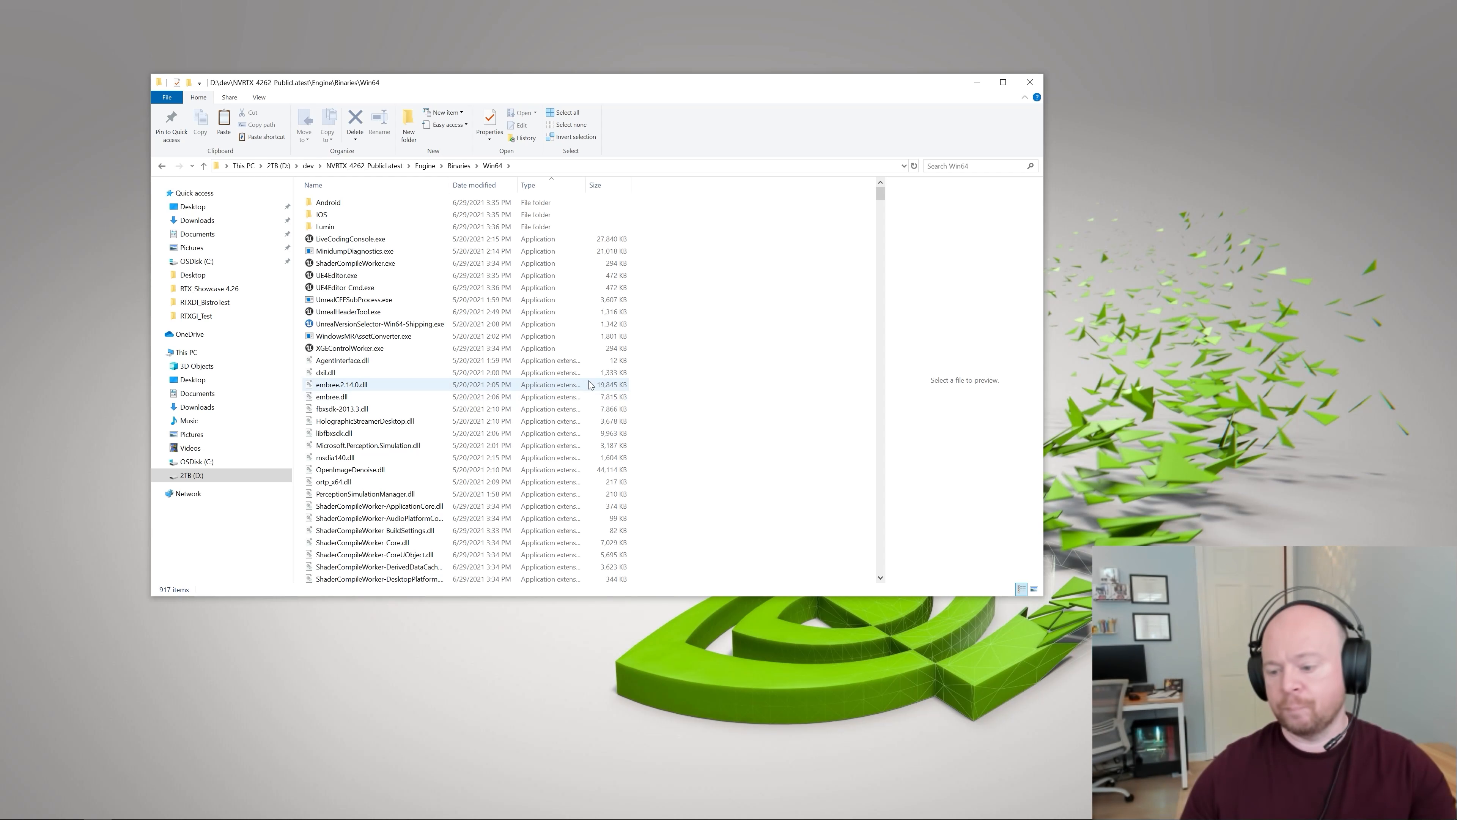
{"action": "left_click", "coordinate": [402, 276]}
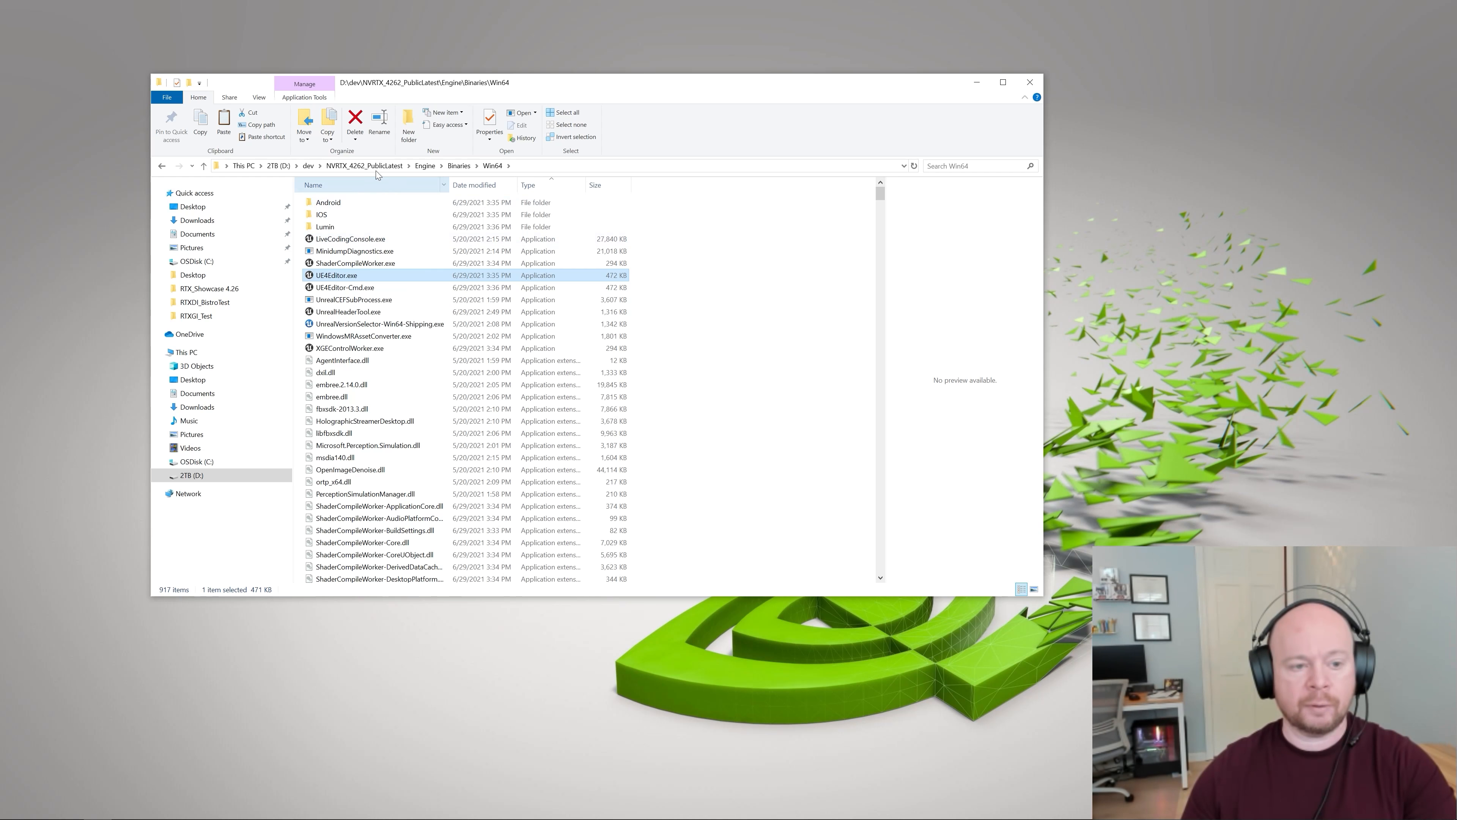
Step: Return to the NVRTX_4262_PublicLatest folder and open the RTXGITest folder inside Samples
{"action": "left_click", "coordinate": [364, 165]}
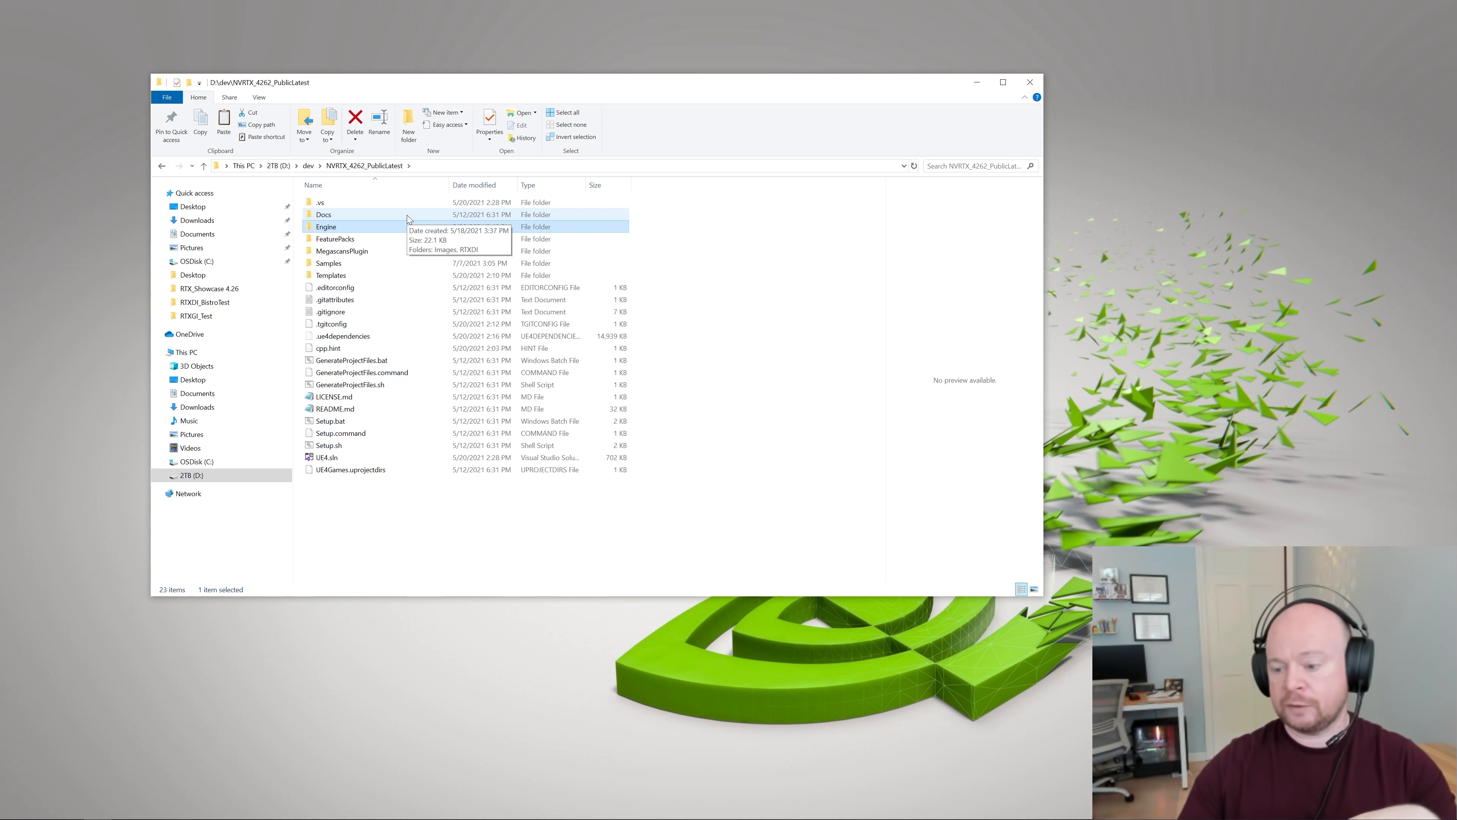
{"action": "left_click", "coordinate": [368, 264]}
{"action": "double_click", "coordinate": [368, 264]}
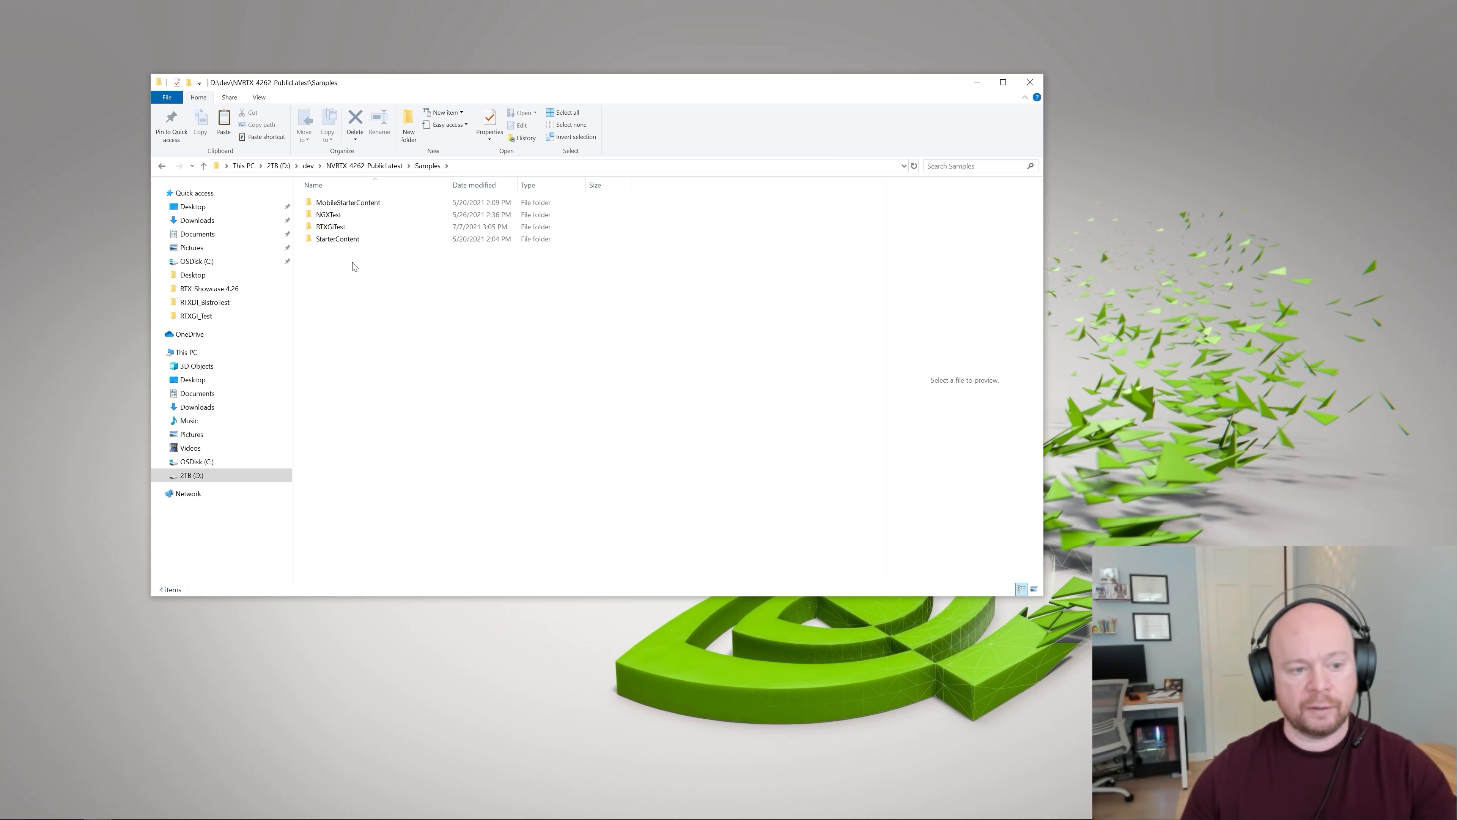
{"action": "double_click", "coordinate": [353, 227]}
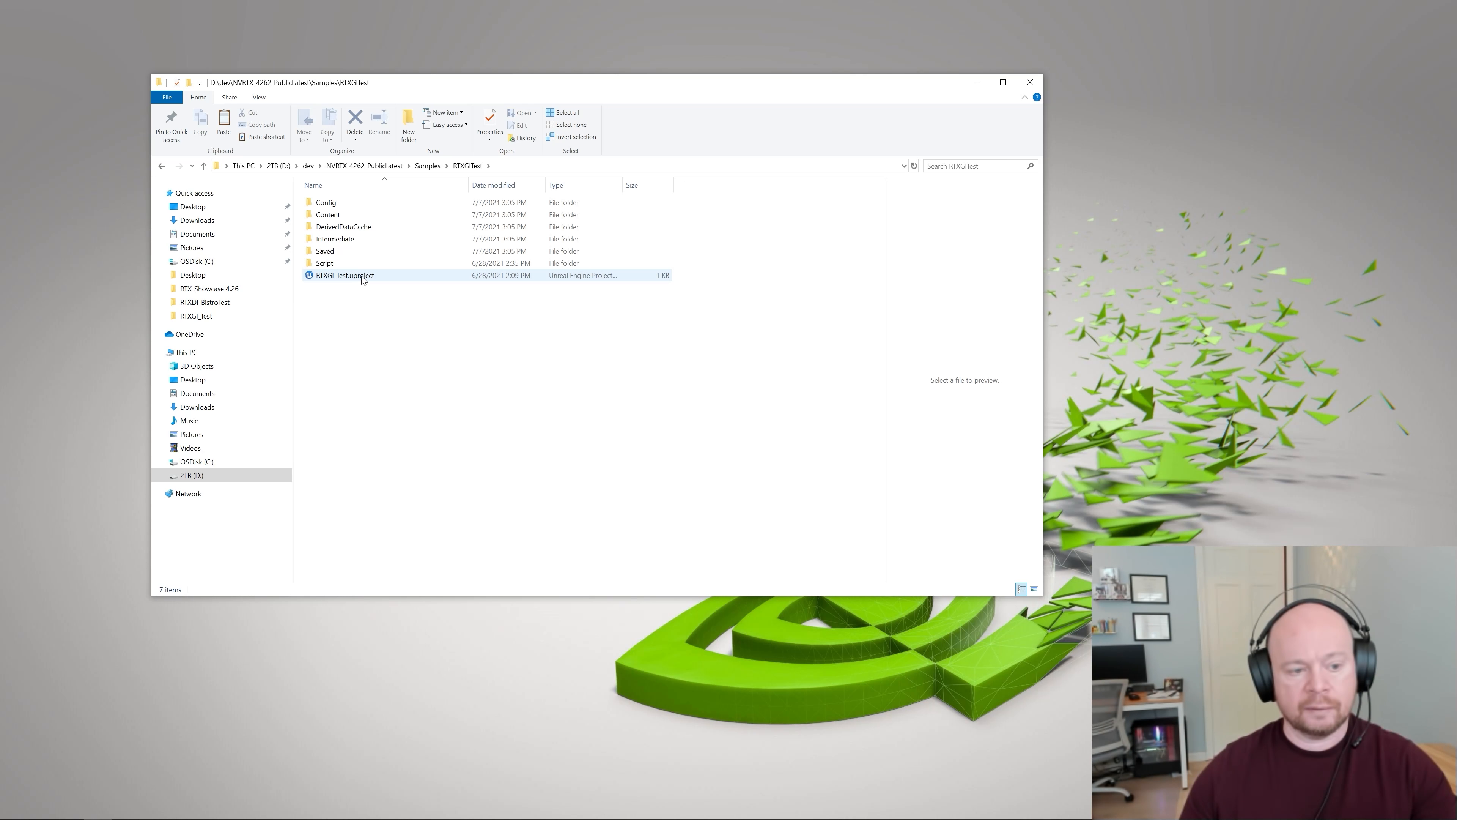
Step: View the file properties of RTXGI_Test.uproject
{"action": "right_click", "coordinate": [362, 279]}
{"action": "left_click", "coordinate": [399, 575]}
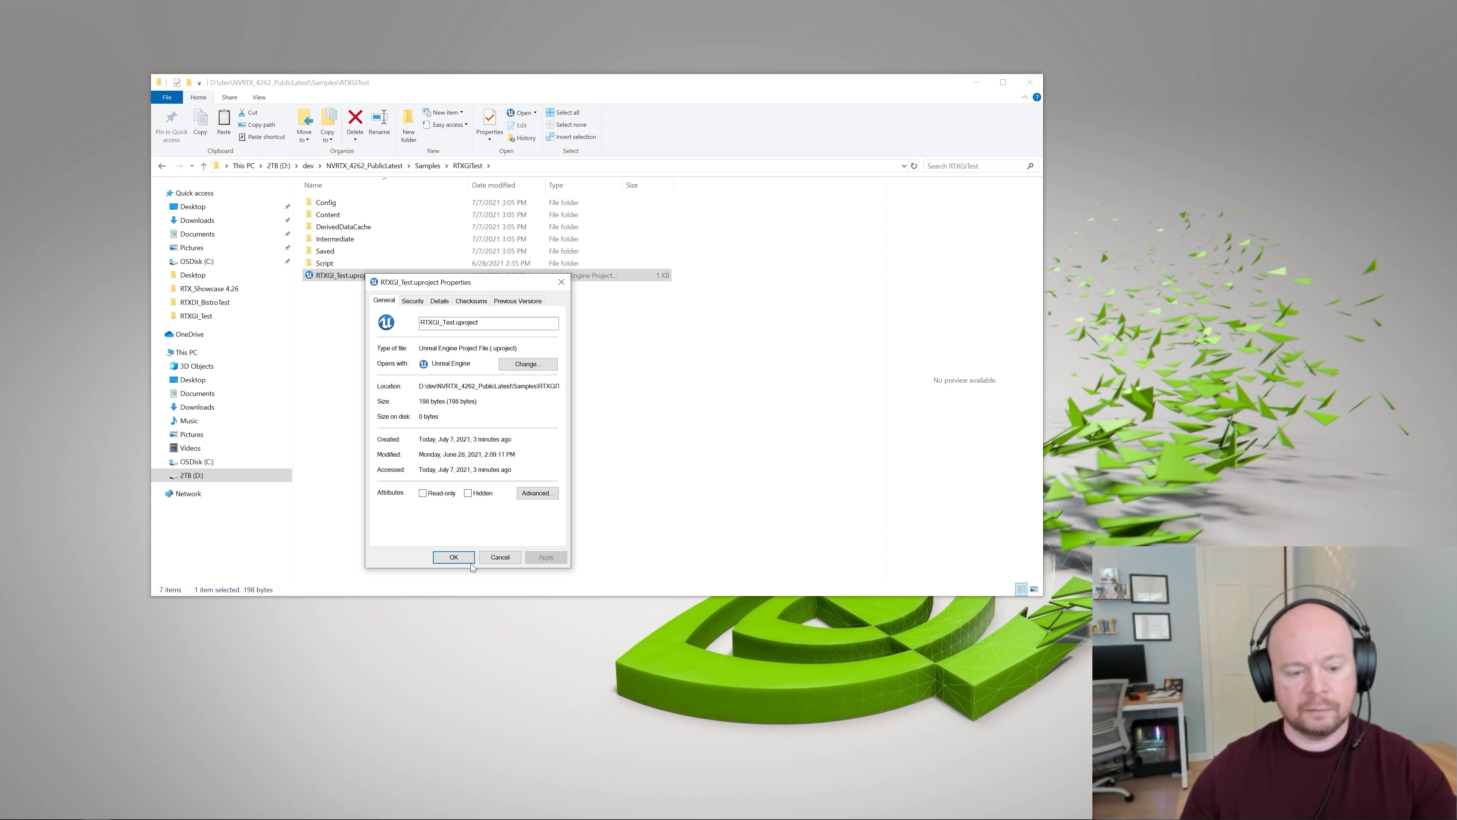
{"action": "left_click", "coordinate": [454, 556]}
Step: Switch RTXGI_Test.uproject to the Unreal Engine source build at D:\dev\NVRTX_4262_PublicLatest, and open the project in the editor
{"action": "right_click", "coordinate": [383, 281]}
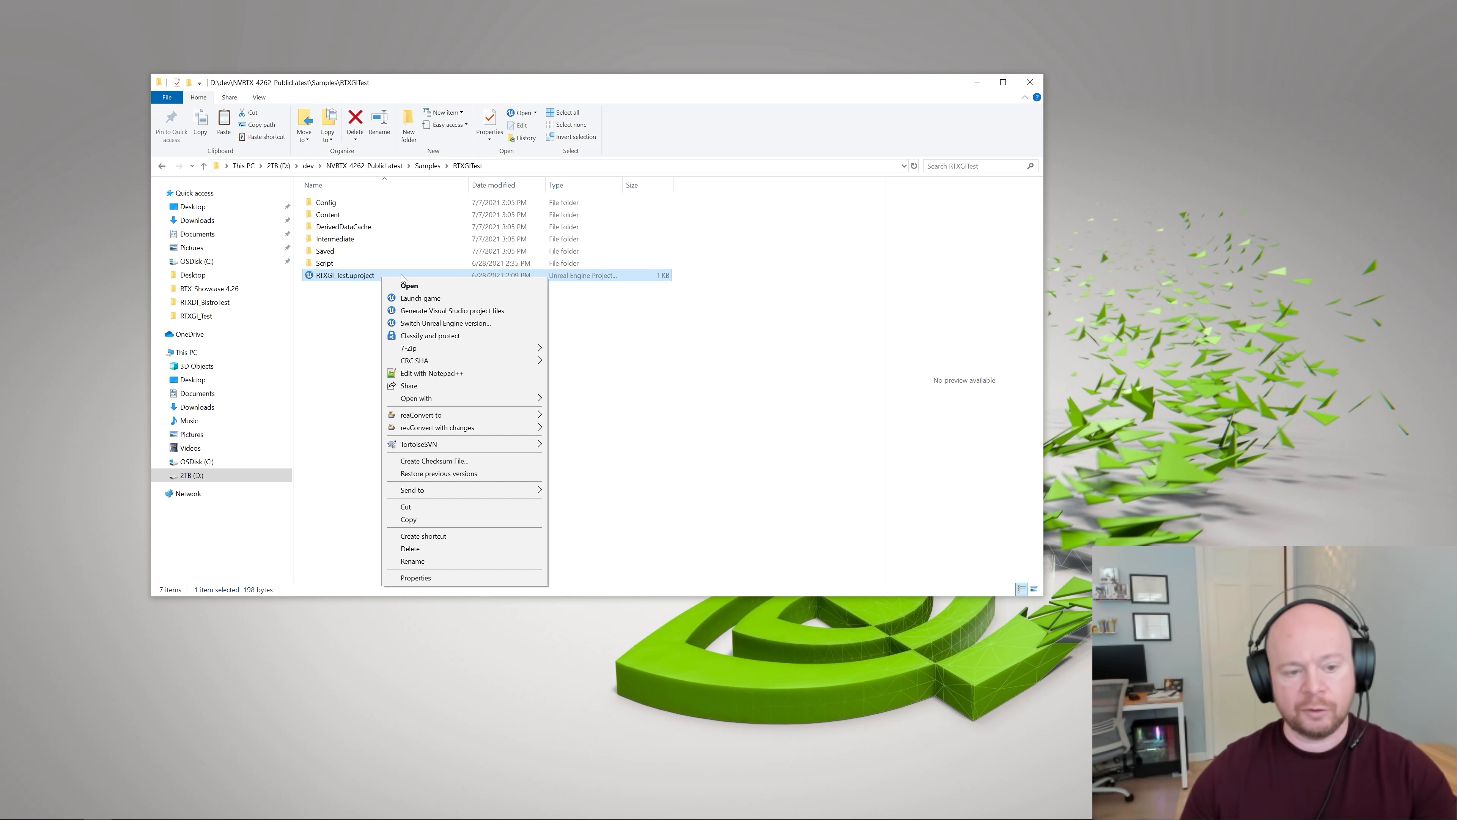
{"action": "left_click", "coordinate": [442, 323]}
{"action": "left_click", "coordinate": [694, 406]}
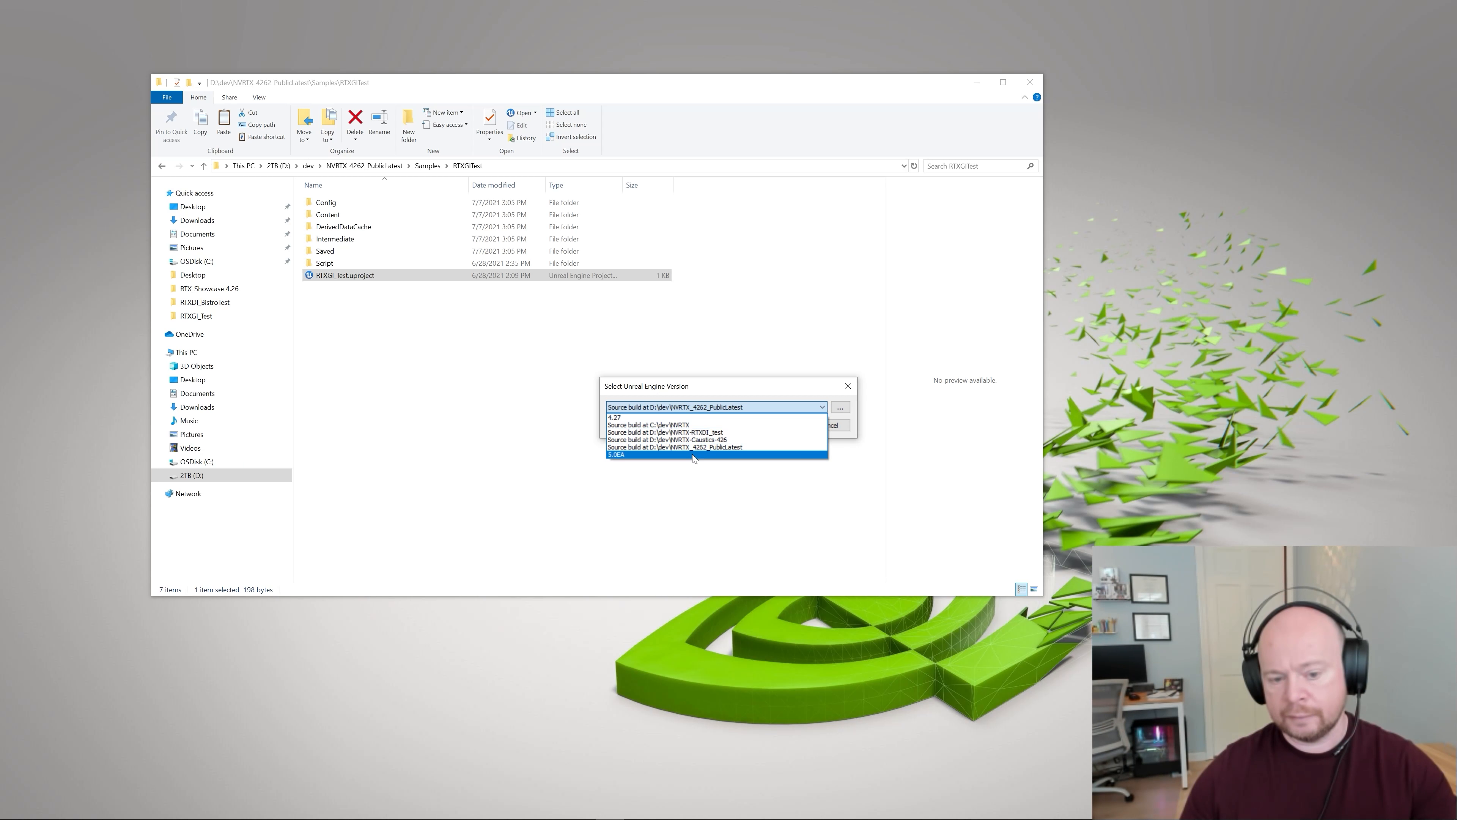
{"action": "left_click", "coordinate": [691, 426]}
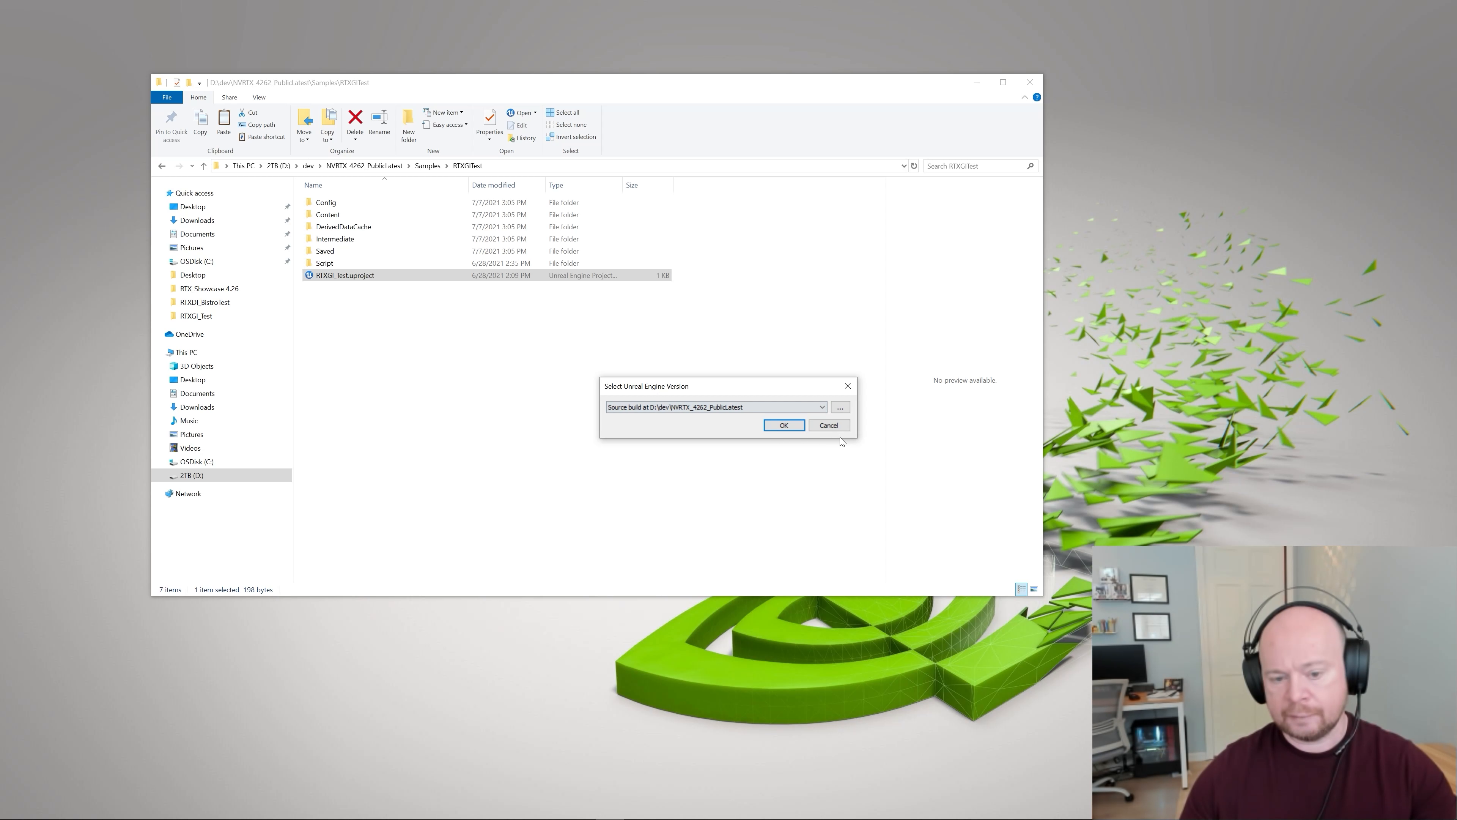
{"action": "left_click", "coordinate": [783, 425]}
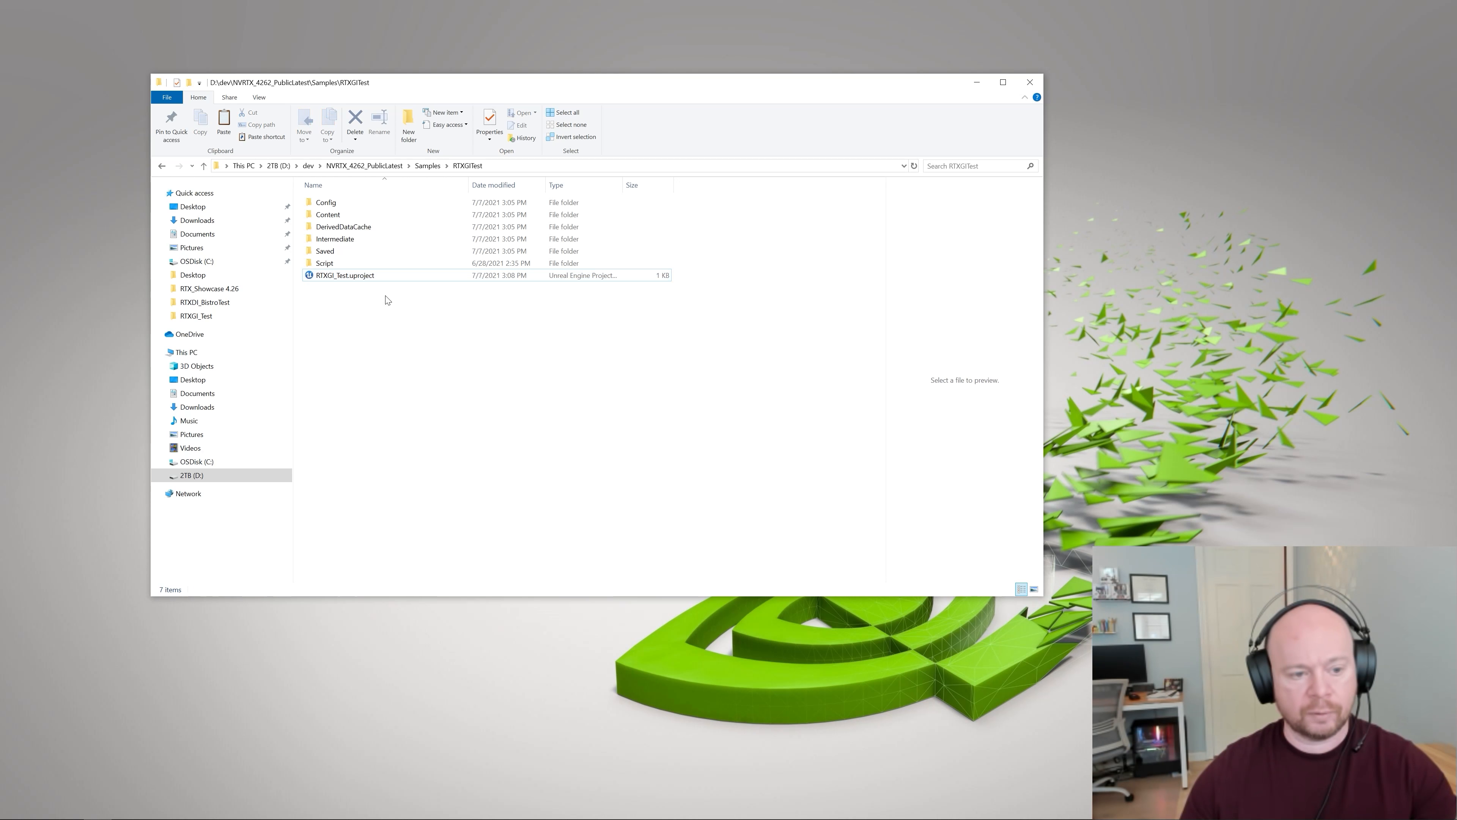
{"action": "double_click", "coordinate": [355, 278]}
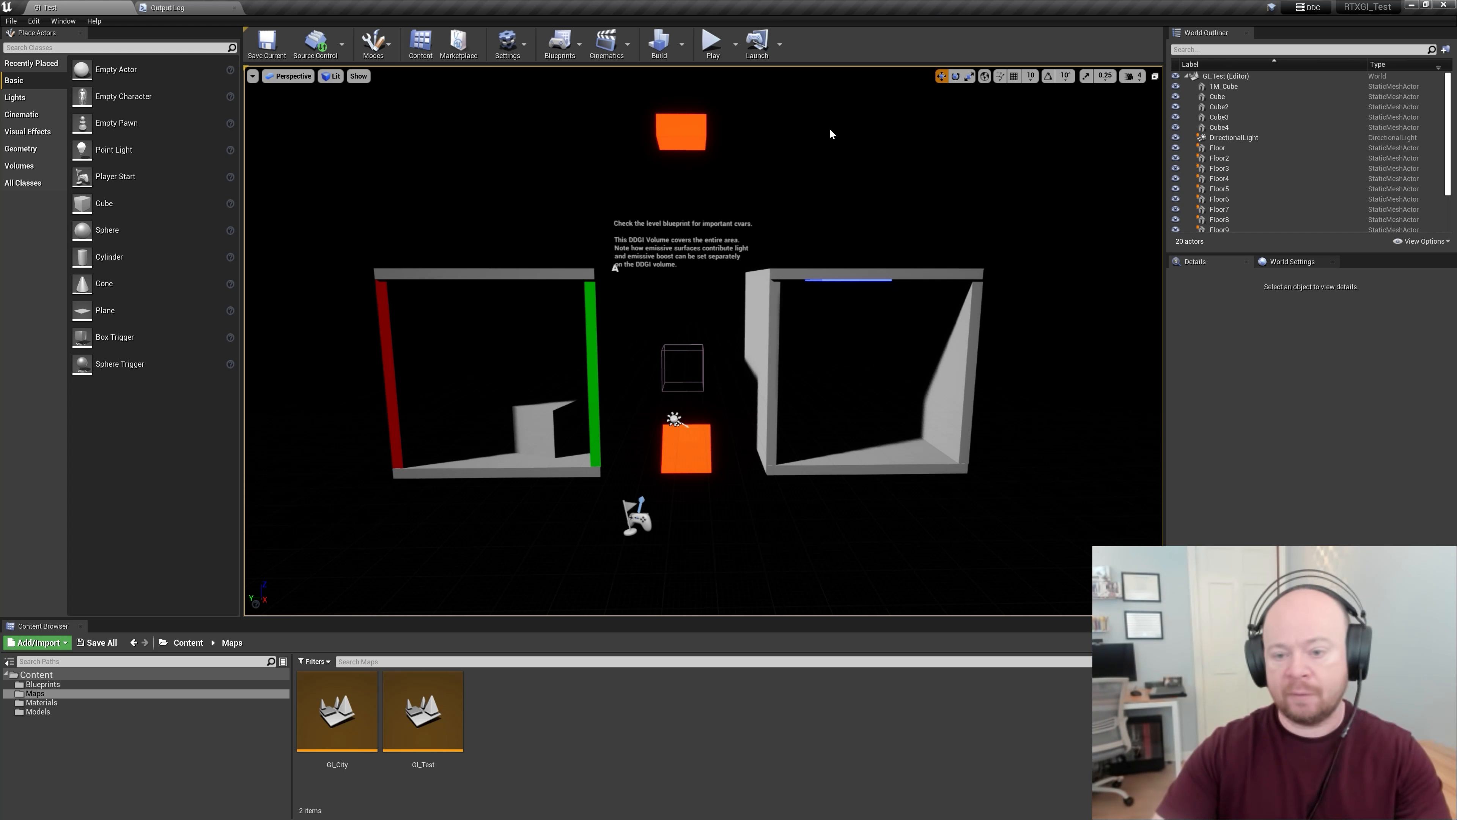
Step: Filter the project's plugins by "nvidia" and enable the NVIDIA DLSS plugin
{"action": "left_click", "coordinate": [508, 46]}
{"action": "left_click", "coordinate": [528, 102]}
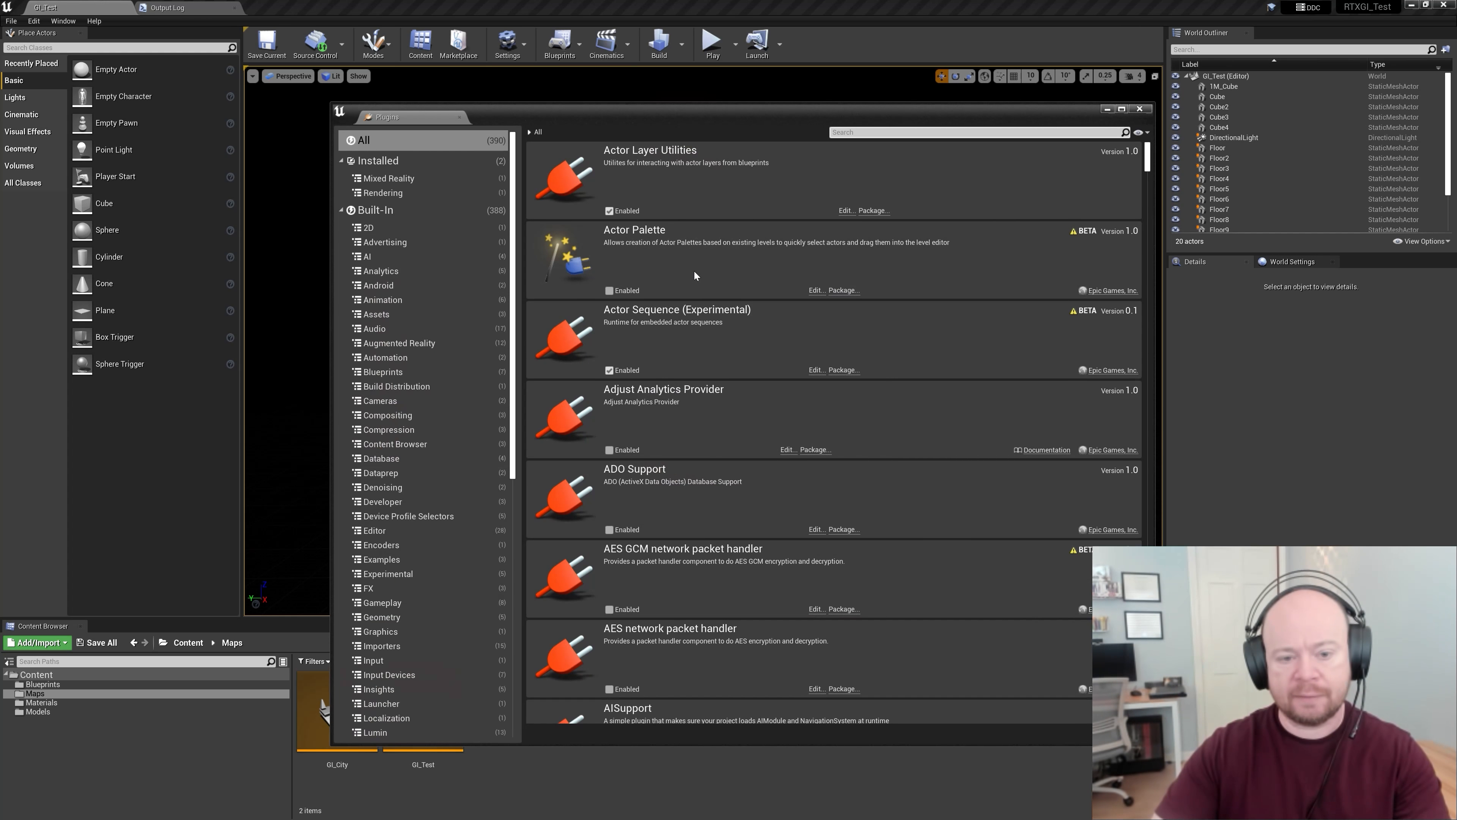
{"action": "left_click", "coordinate": [898, 132]}
{"action": "type", "text": "nvidia"}
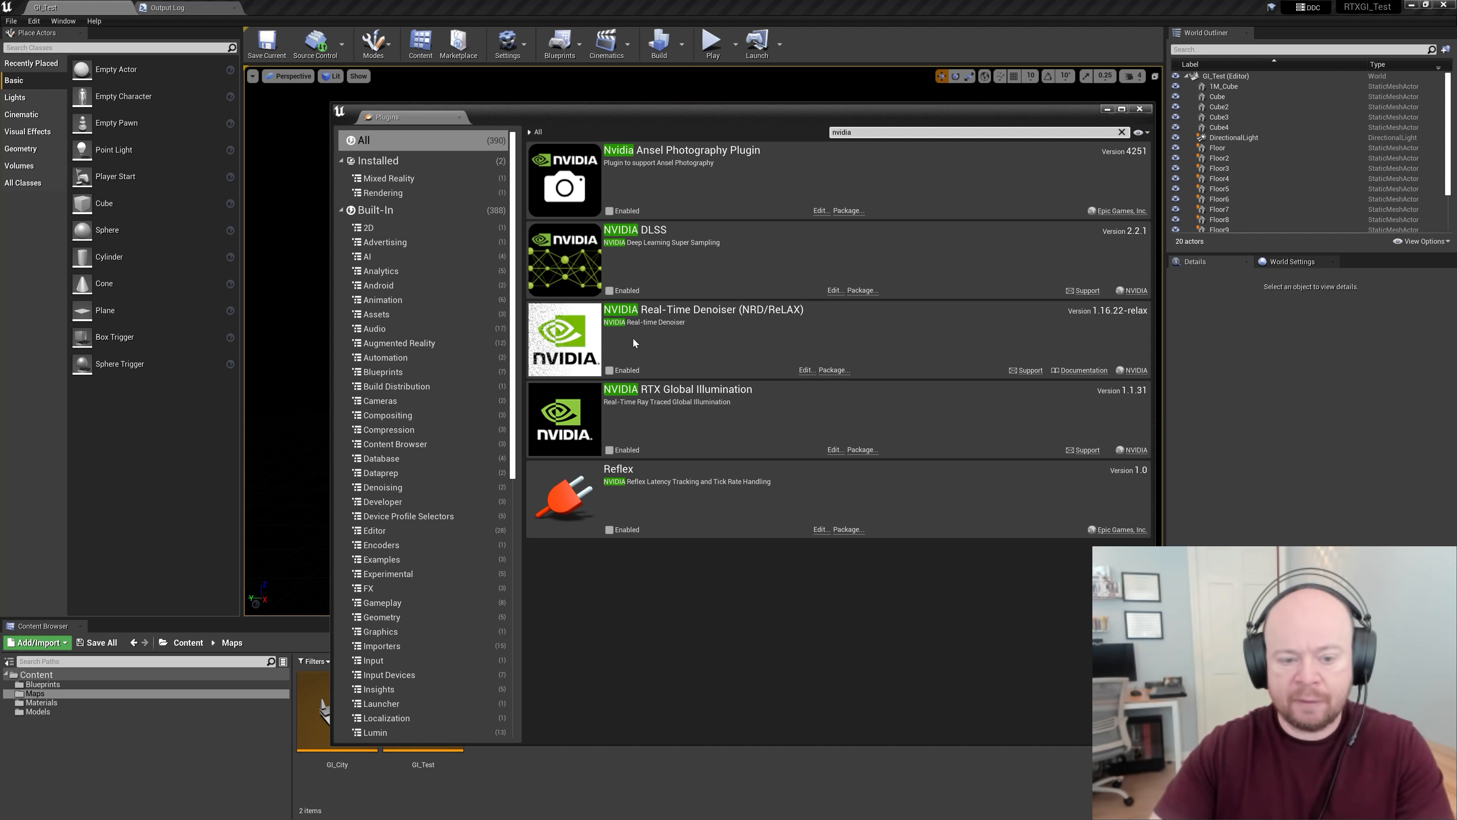
{"action": "left_click", "coordinate": [610, 290]}
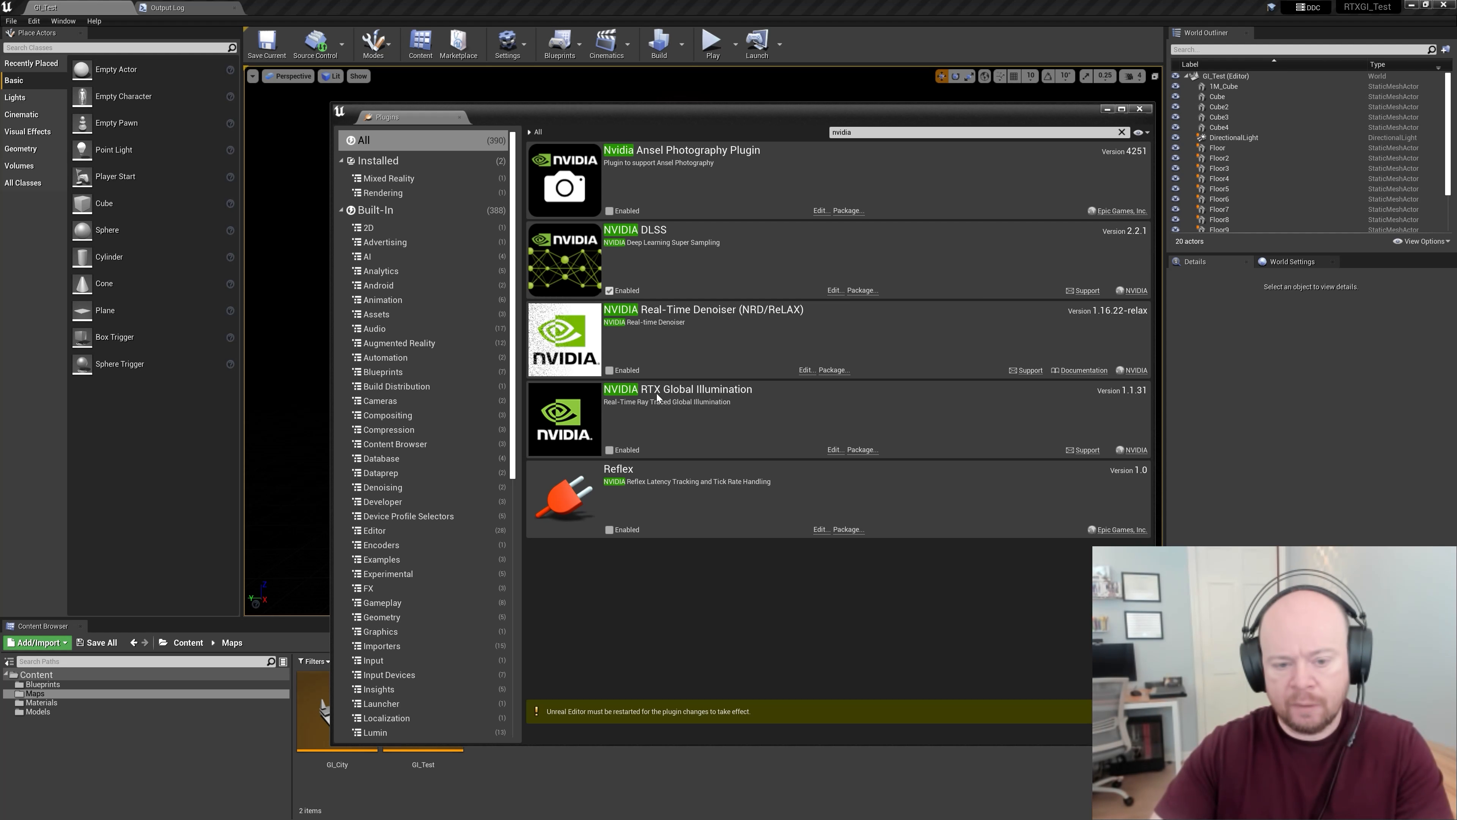
Step: Enable the NVIDIA Real-Time Denoiser (NRD/ReLAX) and NVIDIA RTX Global Illumination plugins
{"action": "left_click", "coordinate": [609, 371]}
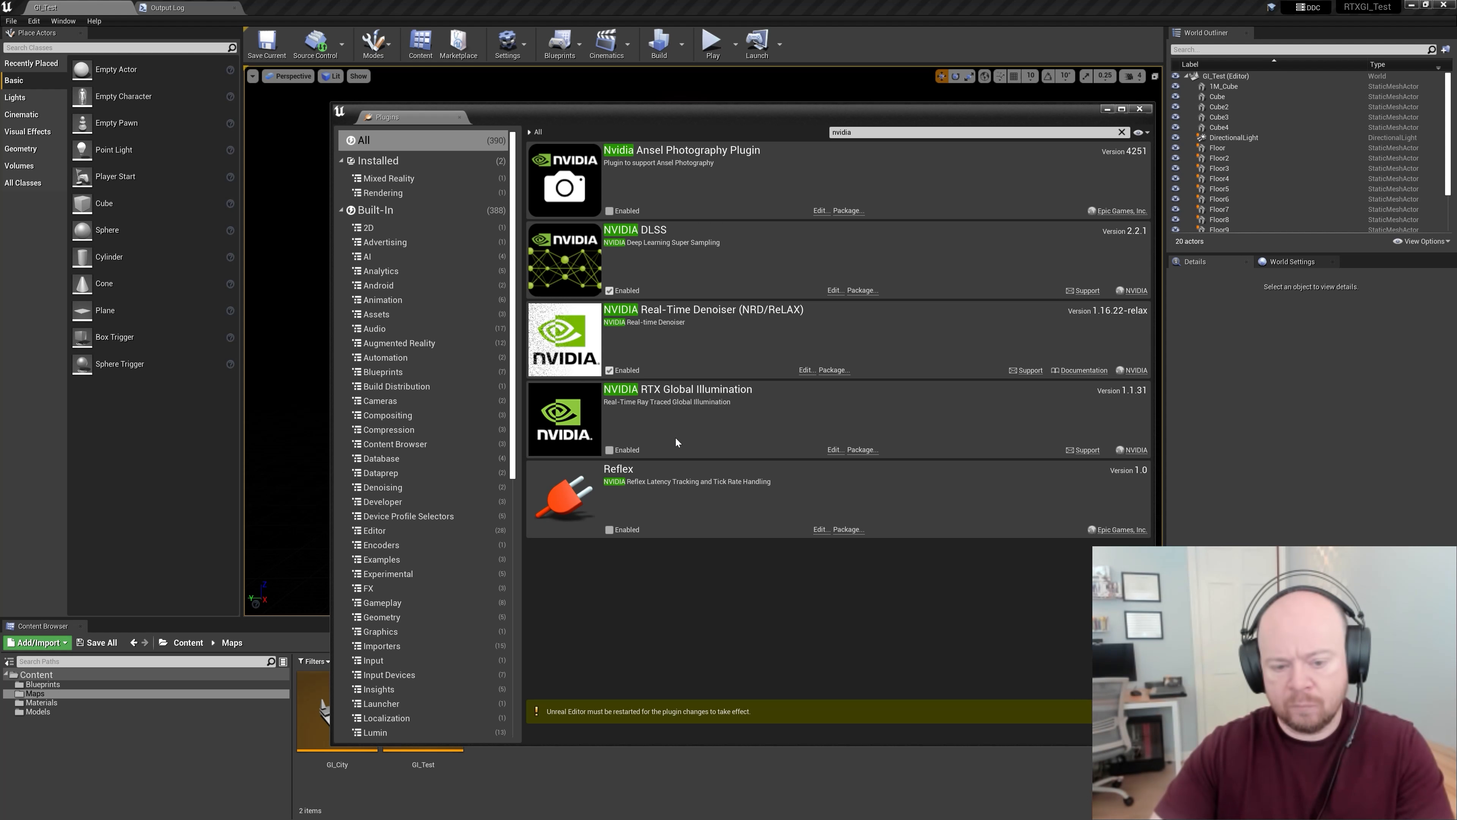
{"action": "left_click", "coordinate": [630, 440]}
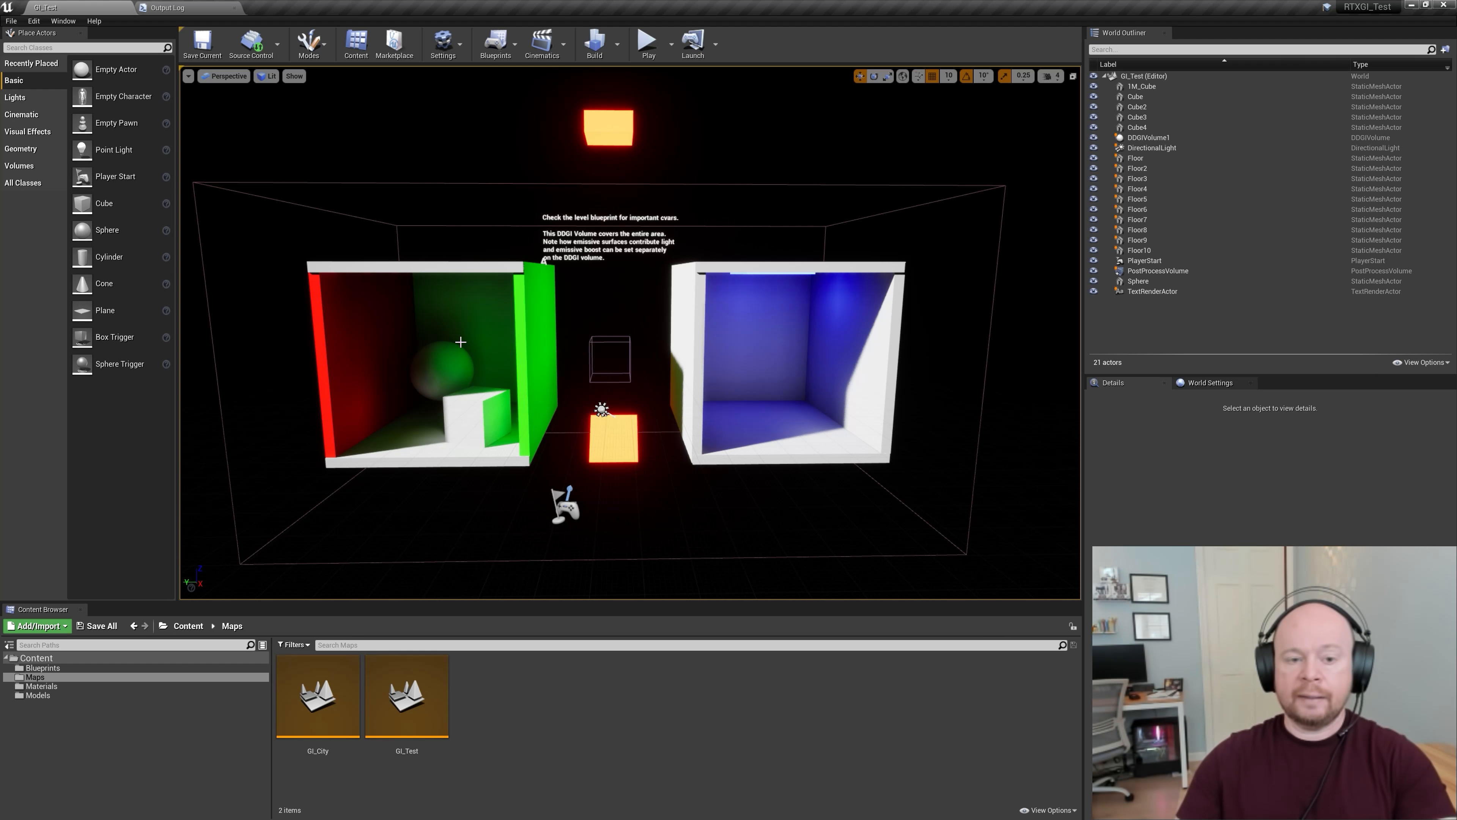
Step: Fly closer to the two boxes in the GI_Test map and play the level with control of the game camera
{"action": "right_click_drag", "start_coordinate": [406, 180], "coordinate": [383, 182]}
{"action": "key", "text": "w"}
{"action": "key", "text": "d"}
{"action": "key", "text": "d"}
{"action": "key", "text": "s"}
{"action": "key", "text": "w"}
{"action": "left_click", "coordinate": [648, 48]}
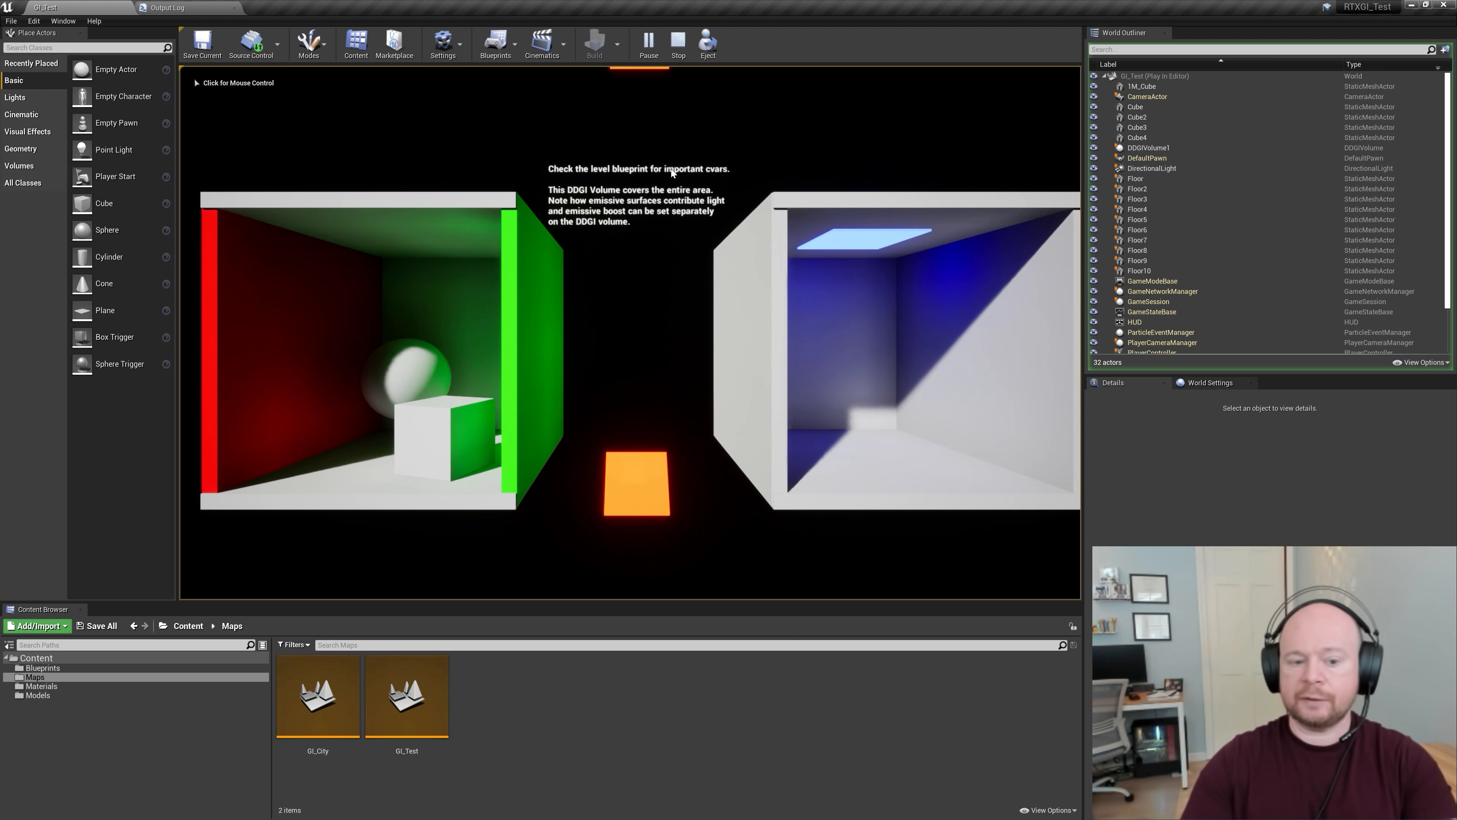
{"action": "left_click", "coordinate": [670, 169]}
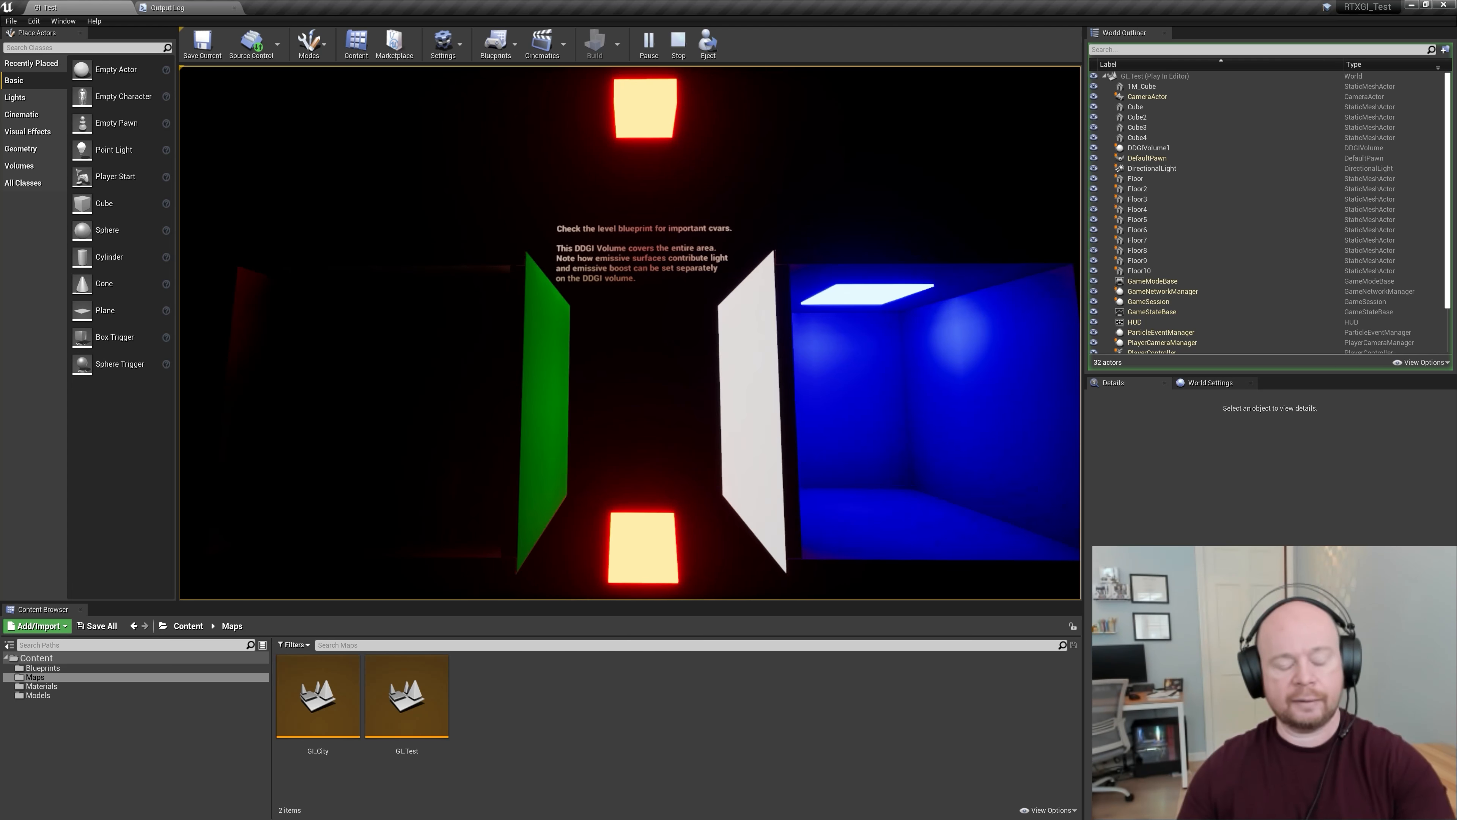
Step: Fly behind the two boxes and examine how the emissive orange block lights the surrounding walls
{"action": "key", "text": "w"}
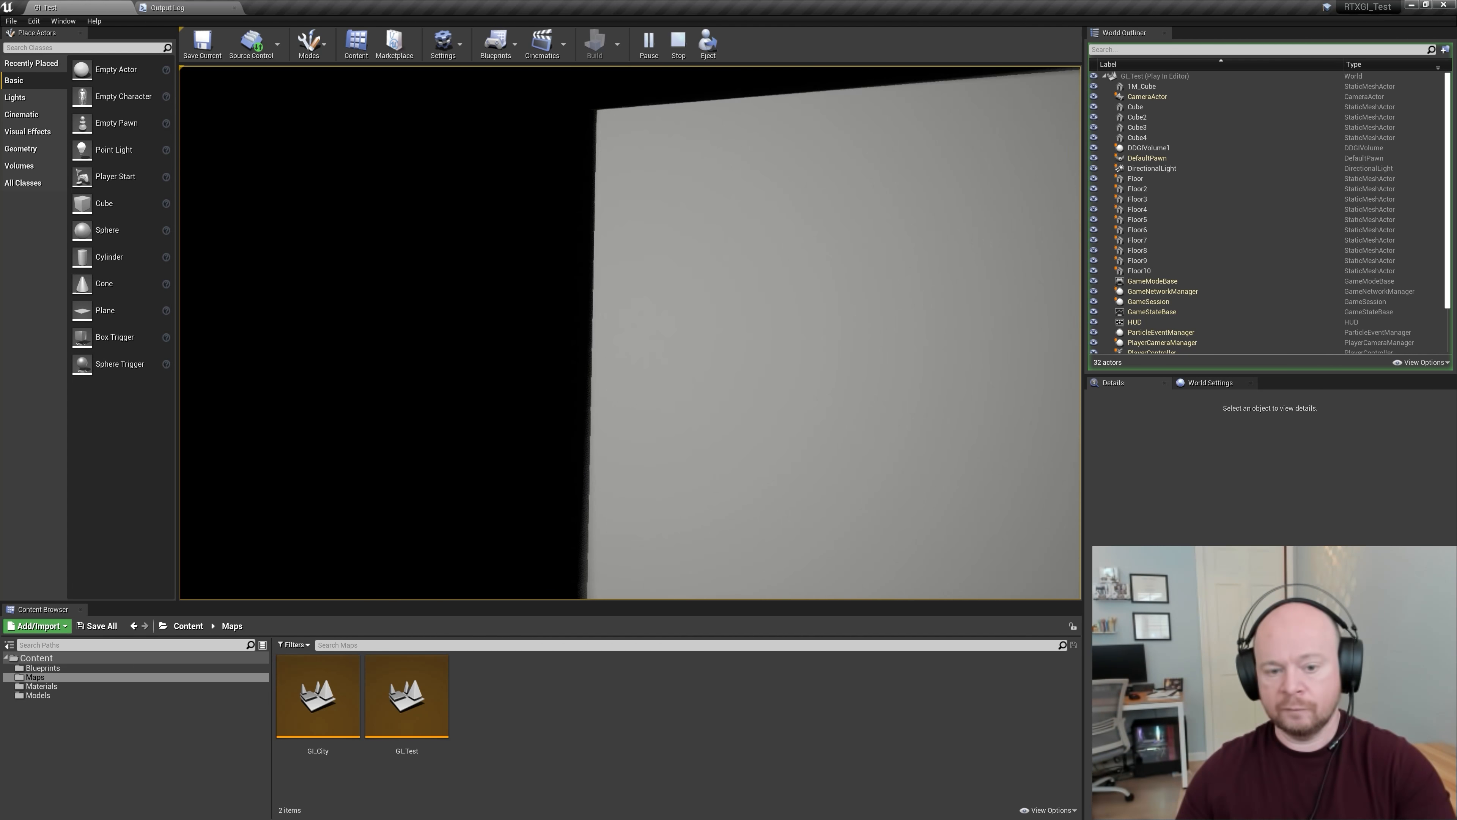
{"action": "key", "text": "s"}
{"action": "key", "text": "s"}
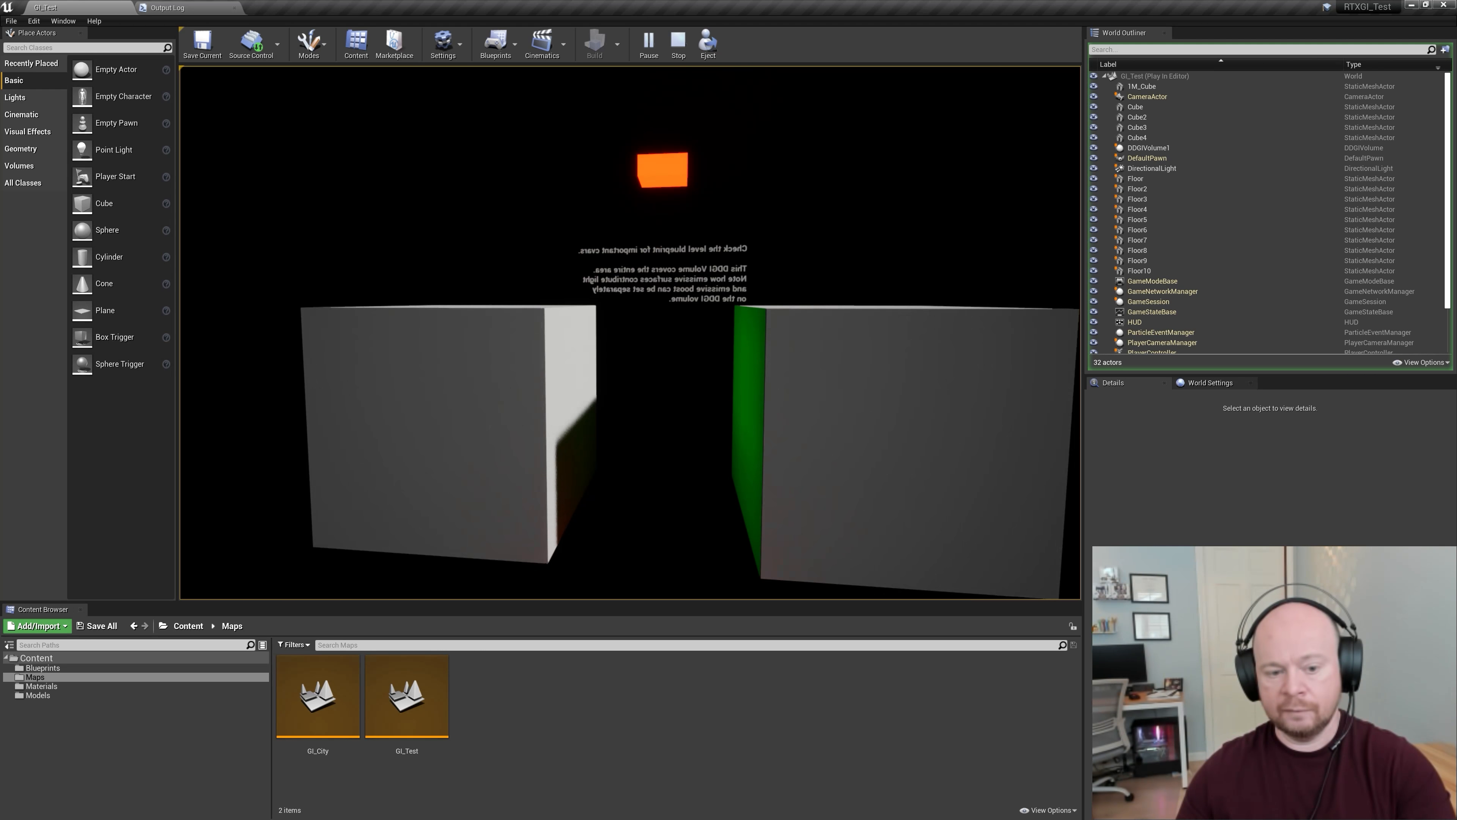
{"action": "key", "text": "w"}
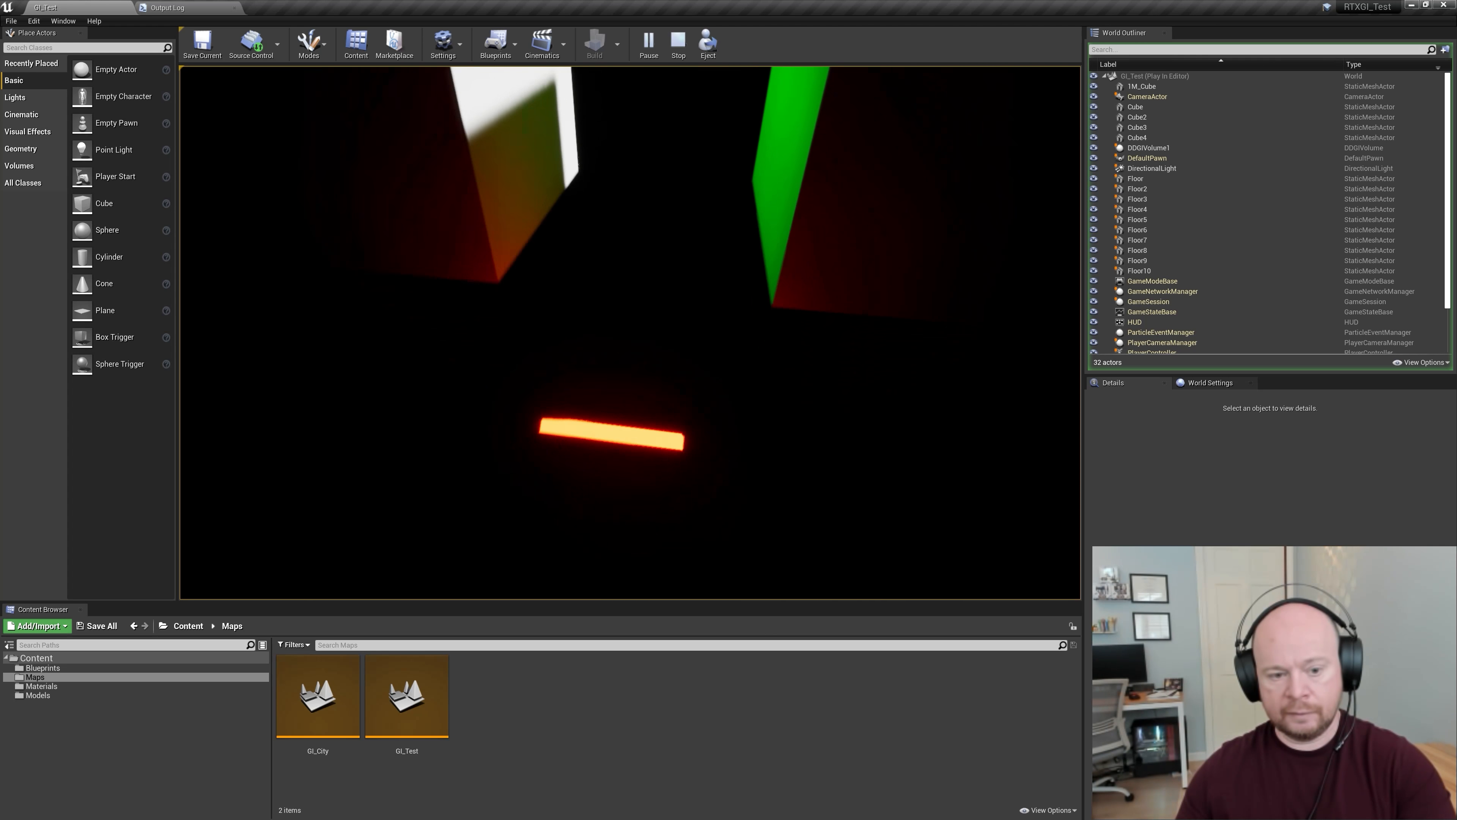
{"action": "key", "text": "s"}
{"action": "key", "text": "s"}
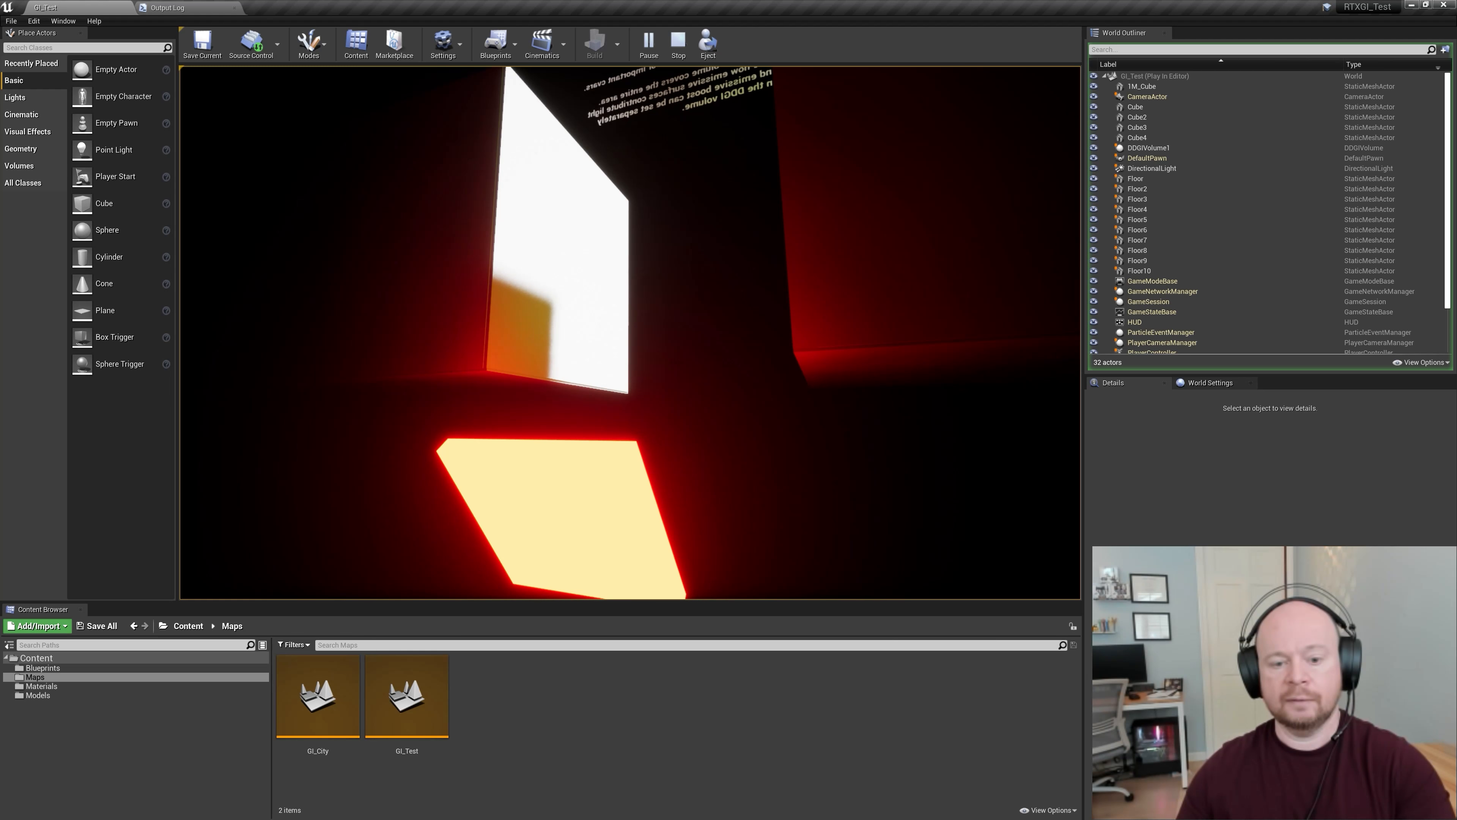
{"action": "key", "text": "d"}
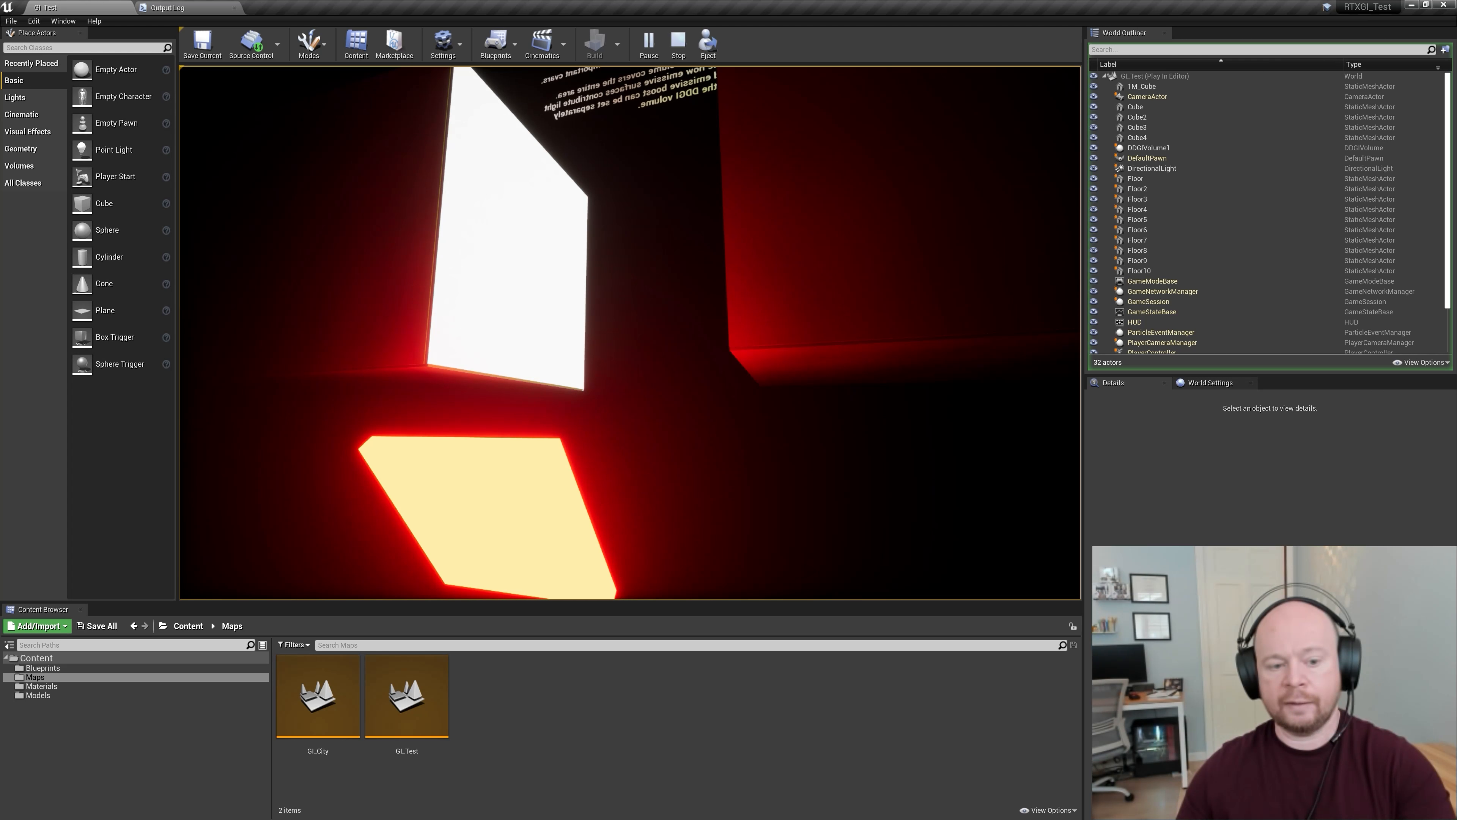
{"action": "key", "text": "s"}
Step: Examine the bounced light from the ceiling panel inside the blue box up close and from a distance, ending with both boxes in view
{"action": "key", "text": "w"}
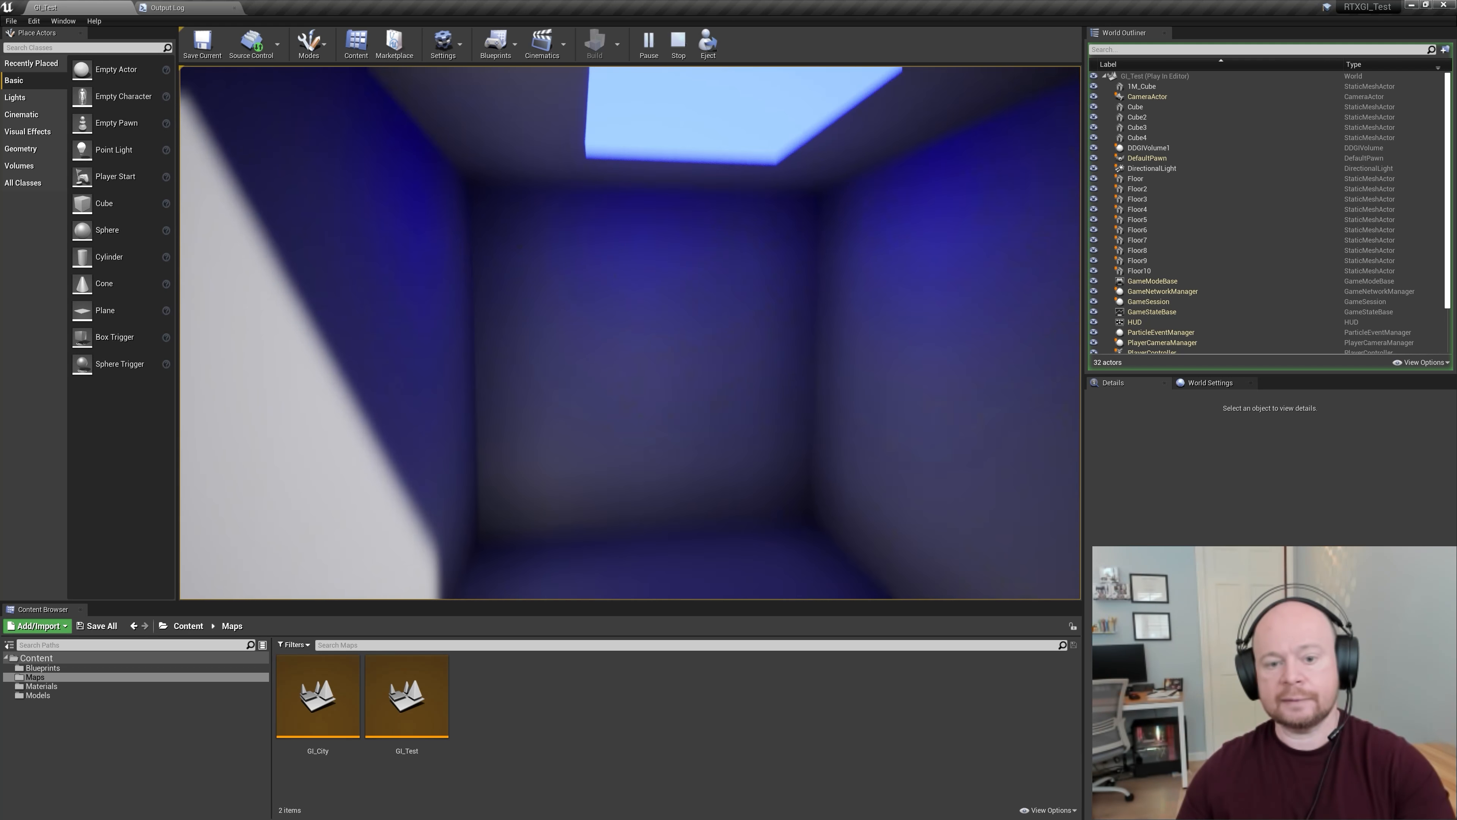
{"action": "key", "text": "s"}
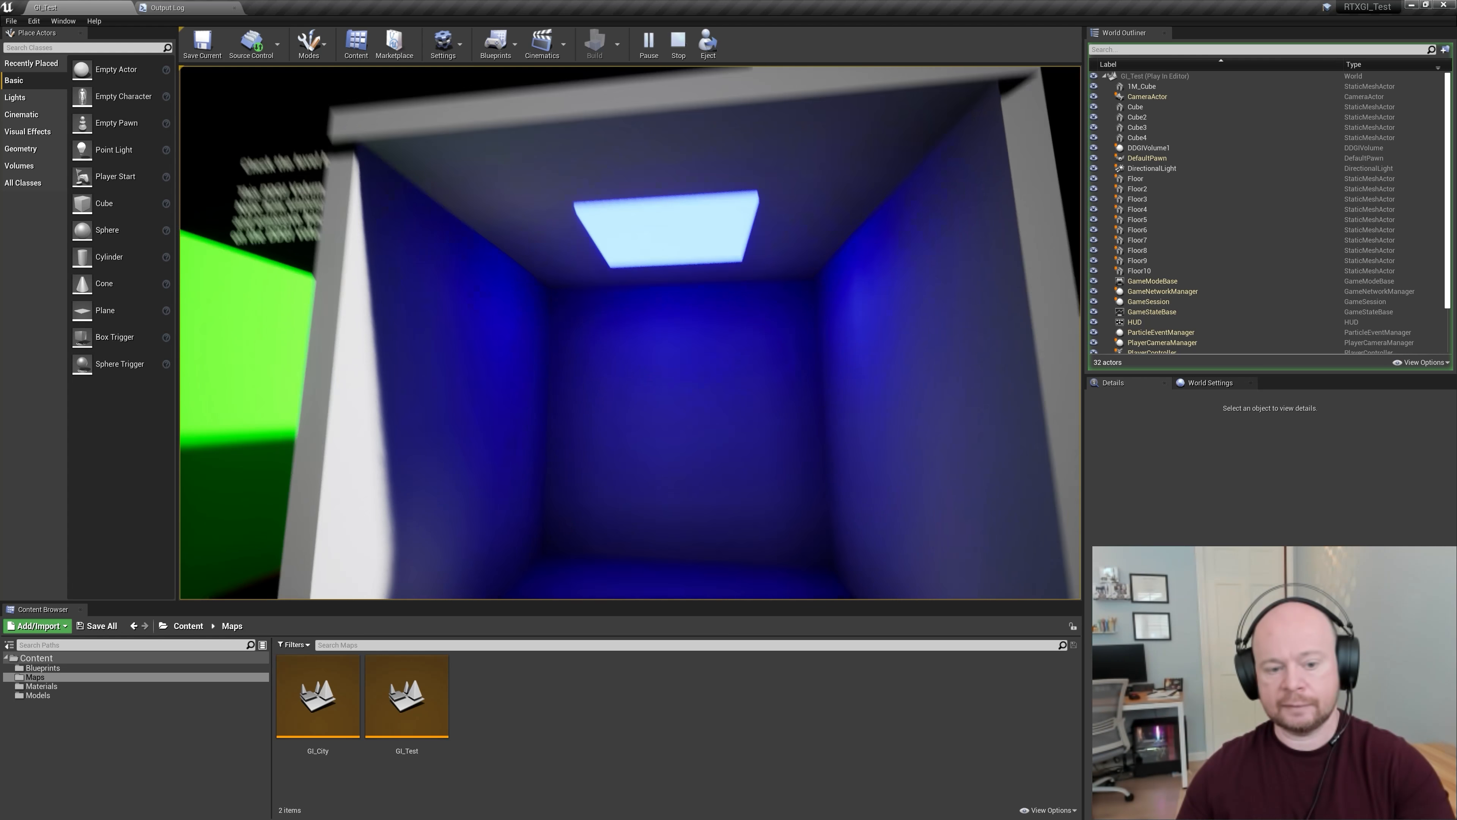
{"action": "key", "text": "s"}
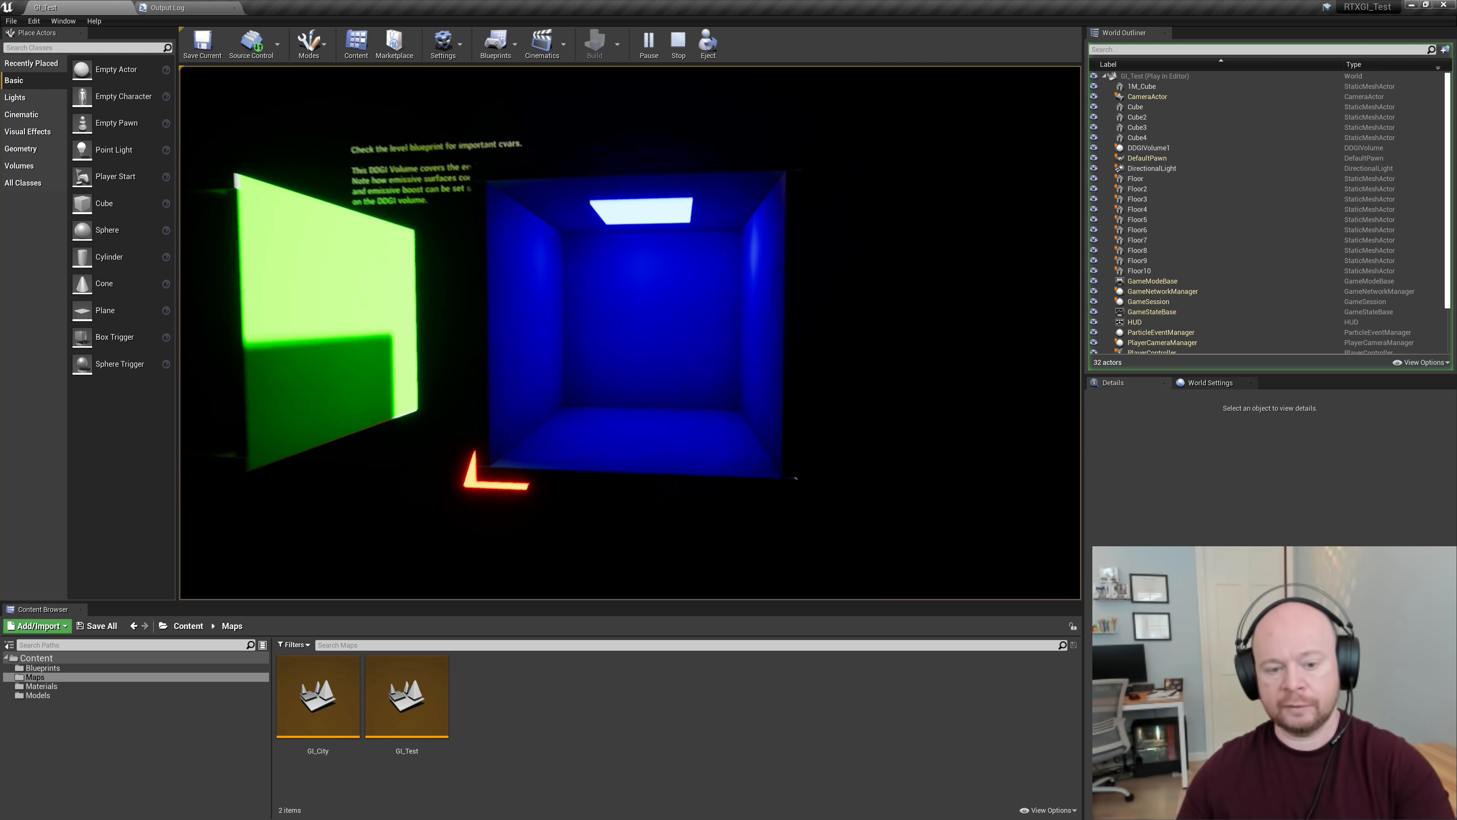
{"action": "key", "text": "w"}
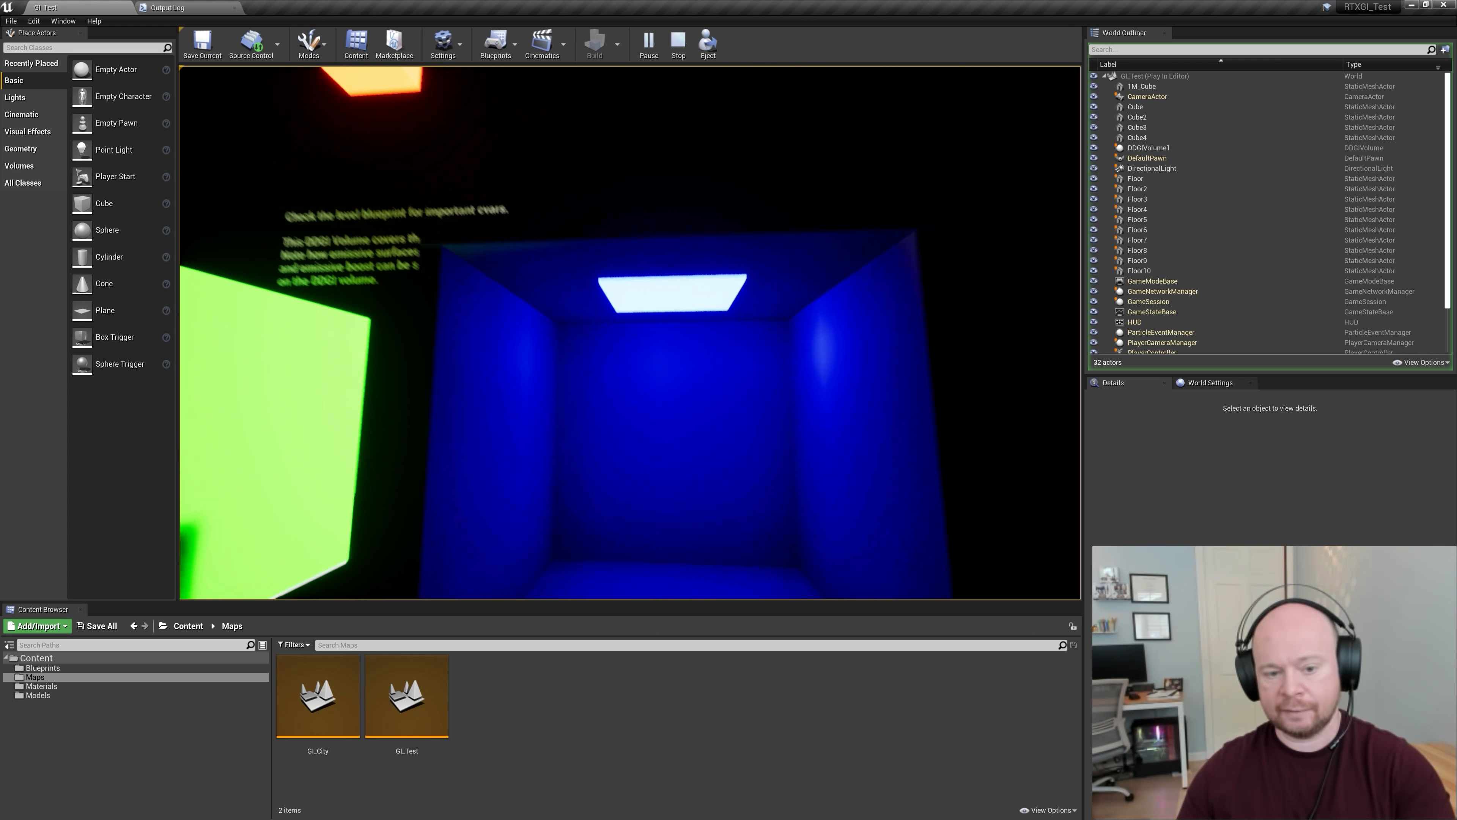
{"action": "key", "text": "w"}
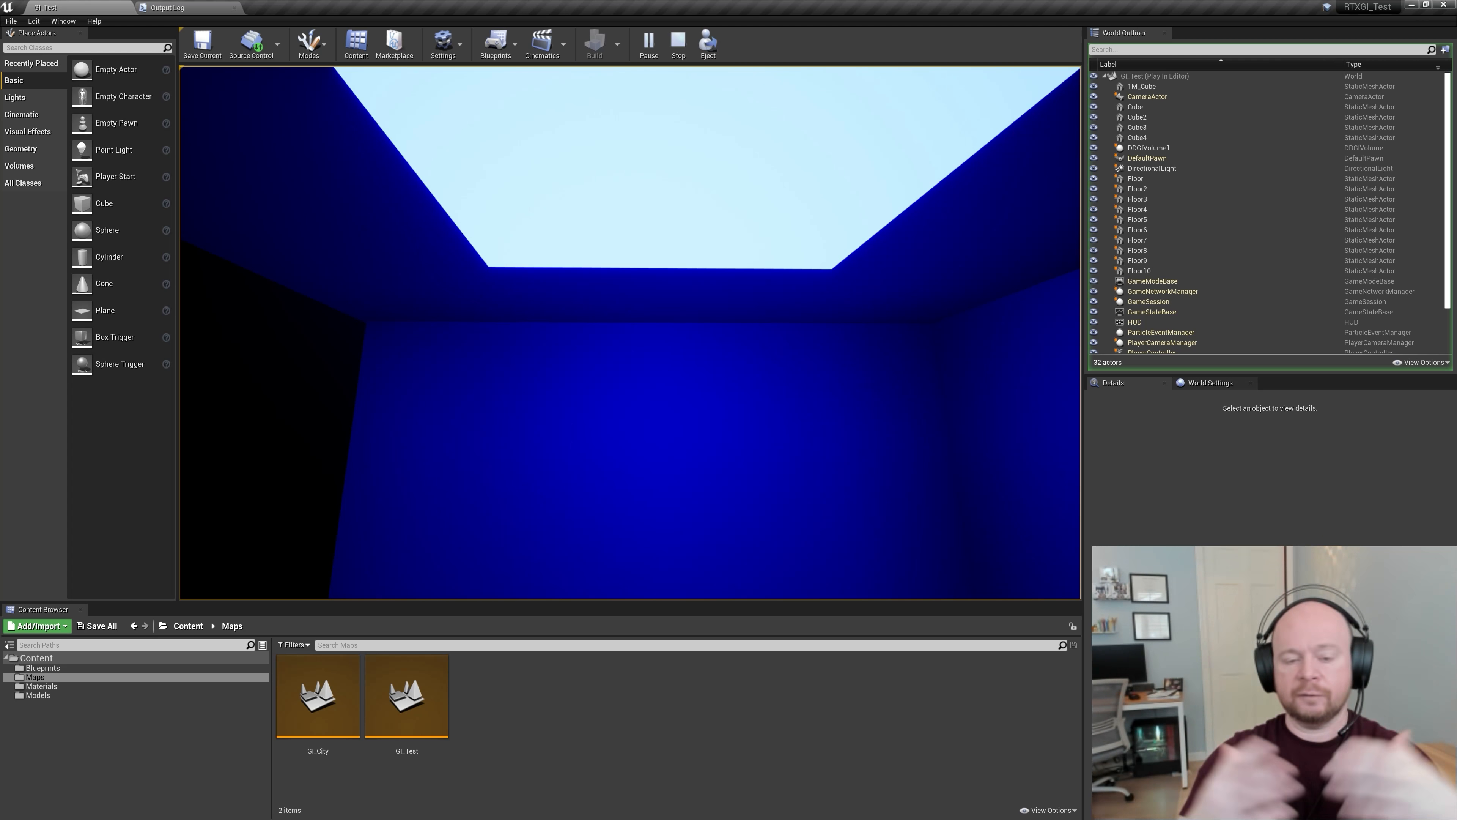
{"action": "key", "text": "s"}
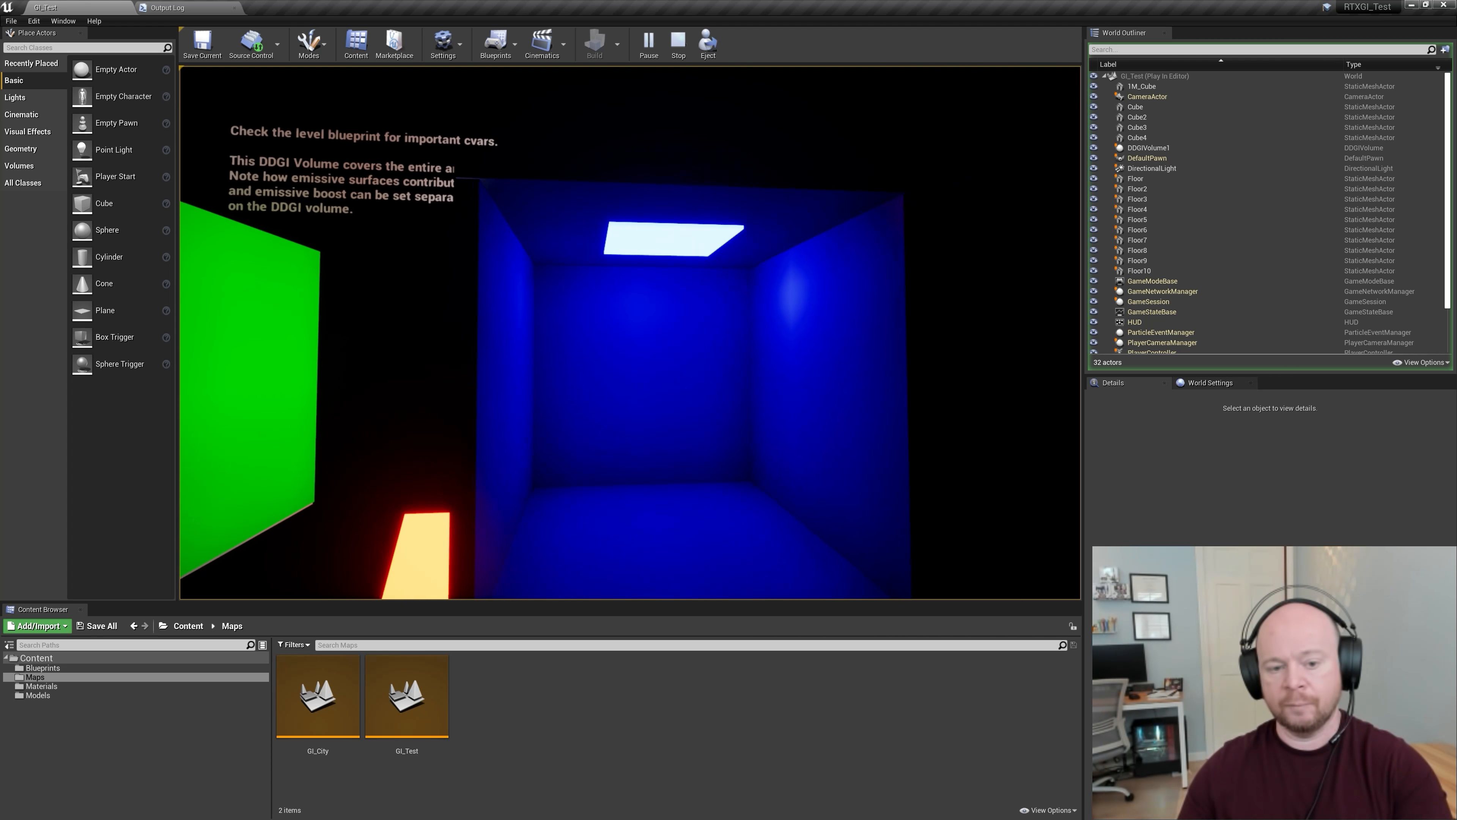
{"action": "key", "text": "w"}
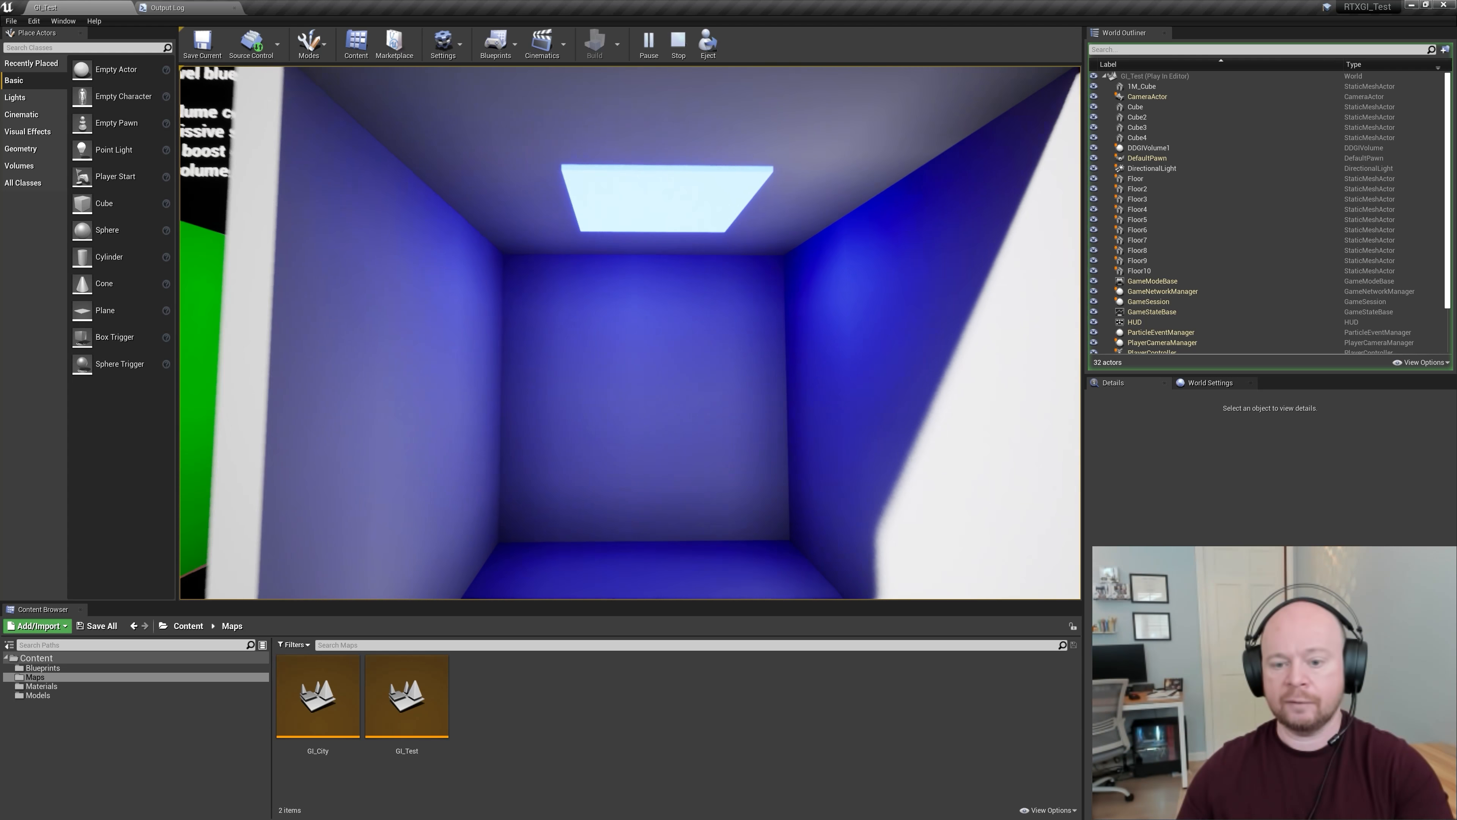
{"action": "key", "text": "s"}
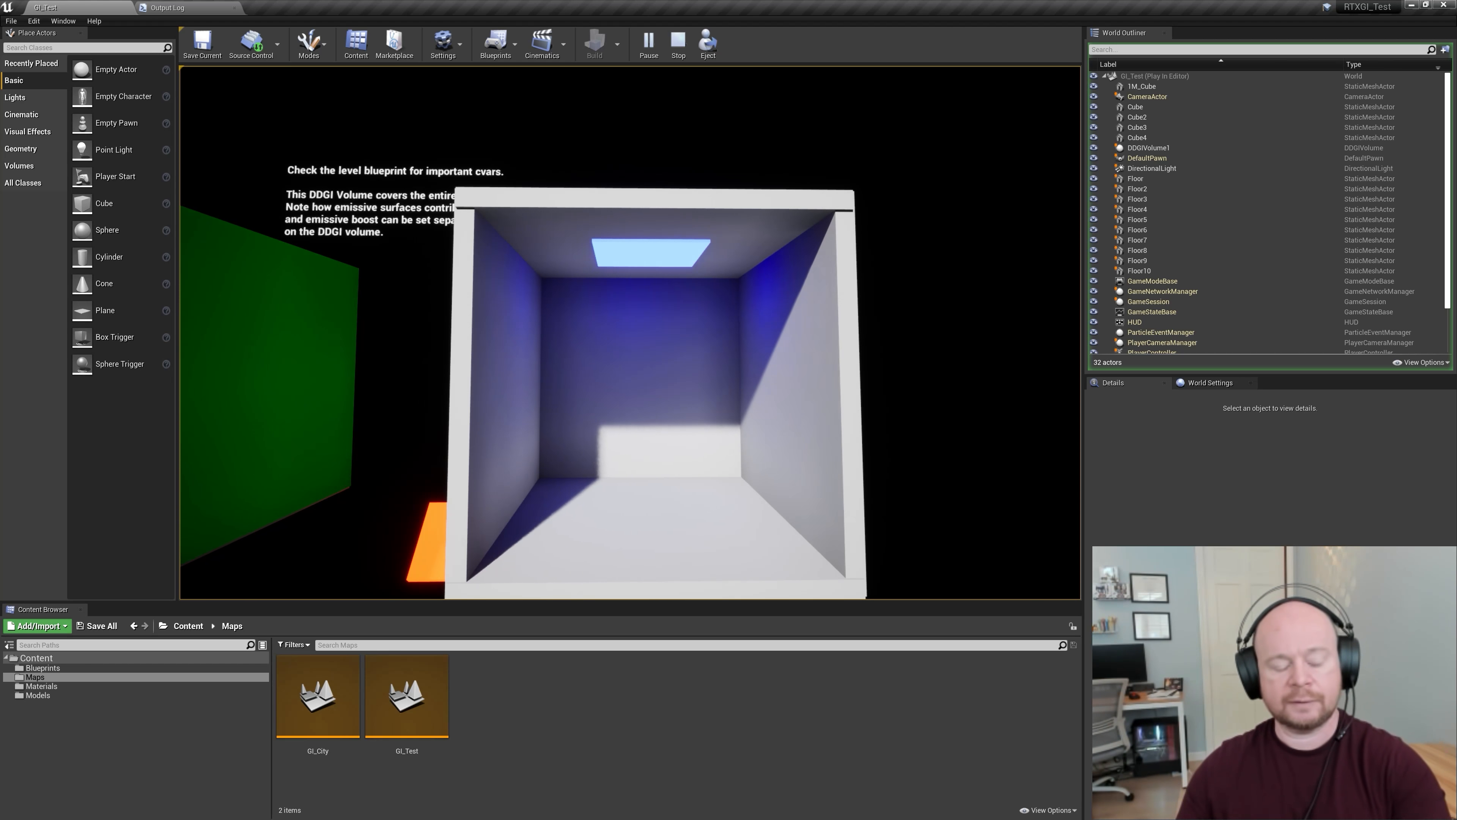
{"action": "key", "text": "a"}
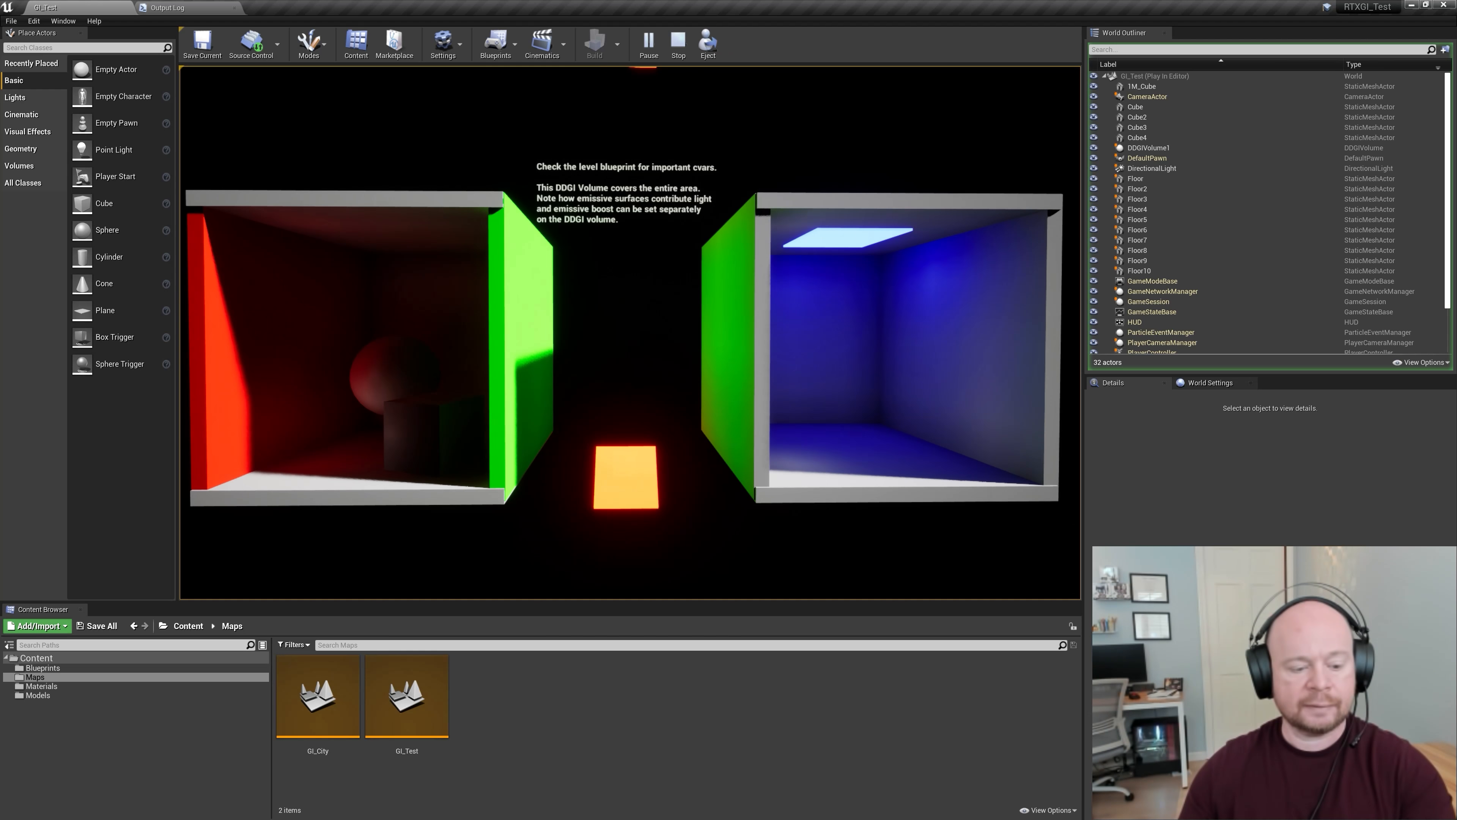
Step: Stop the play session, open the GI_City map and close the message log
{"action": "key", "text": "Escape"}
{"action": "double_click", "coordinate": [319, 720]}
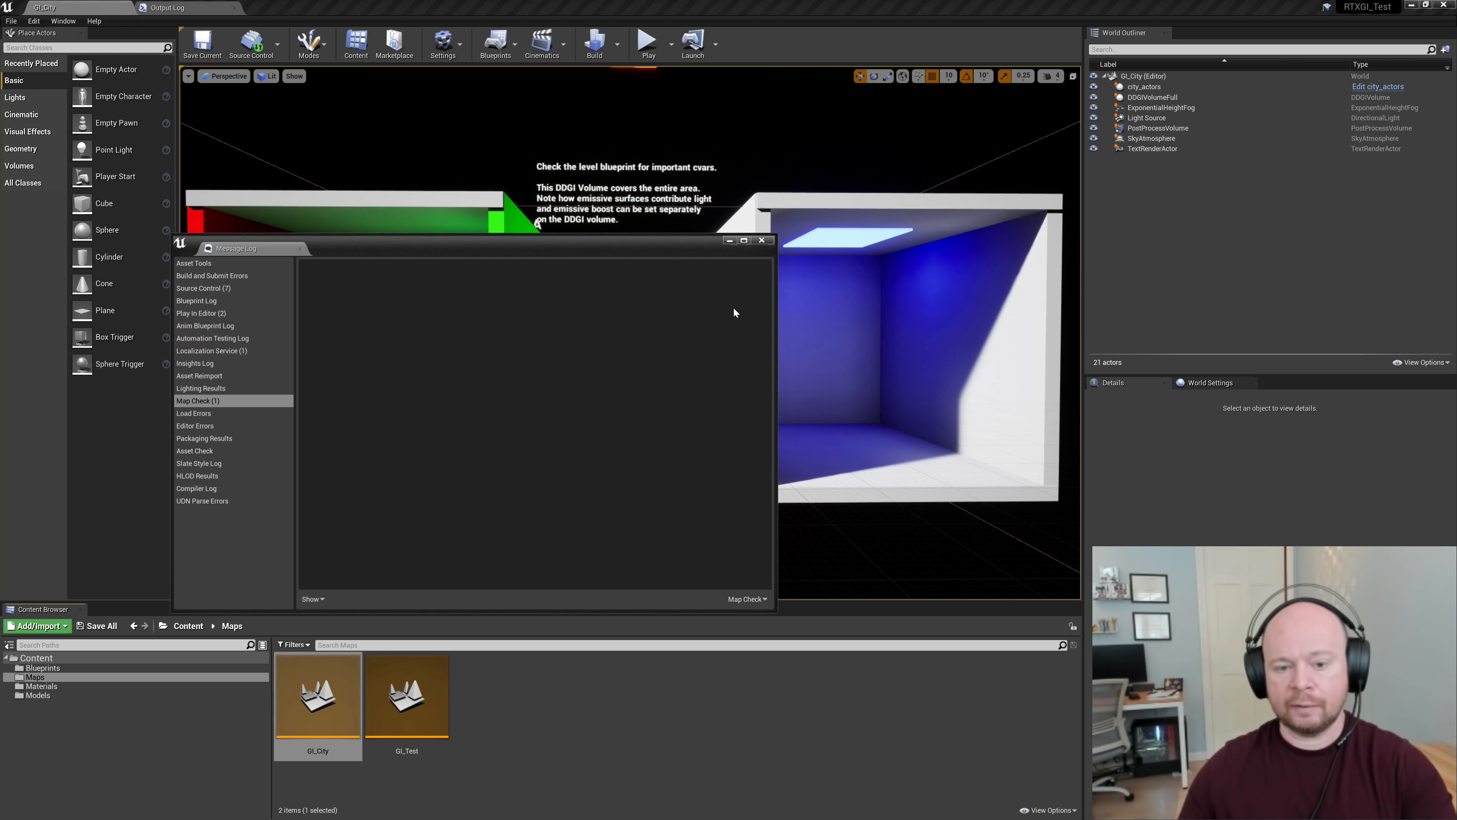
{"action": "left_click", "coordinate": [765, 243]}
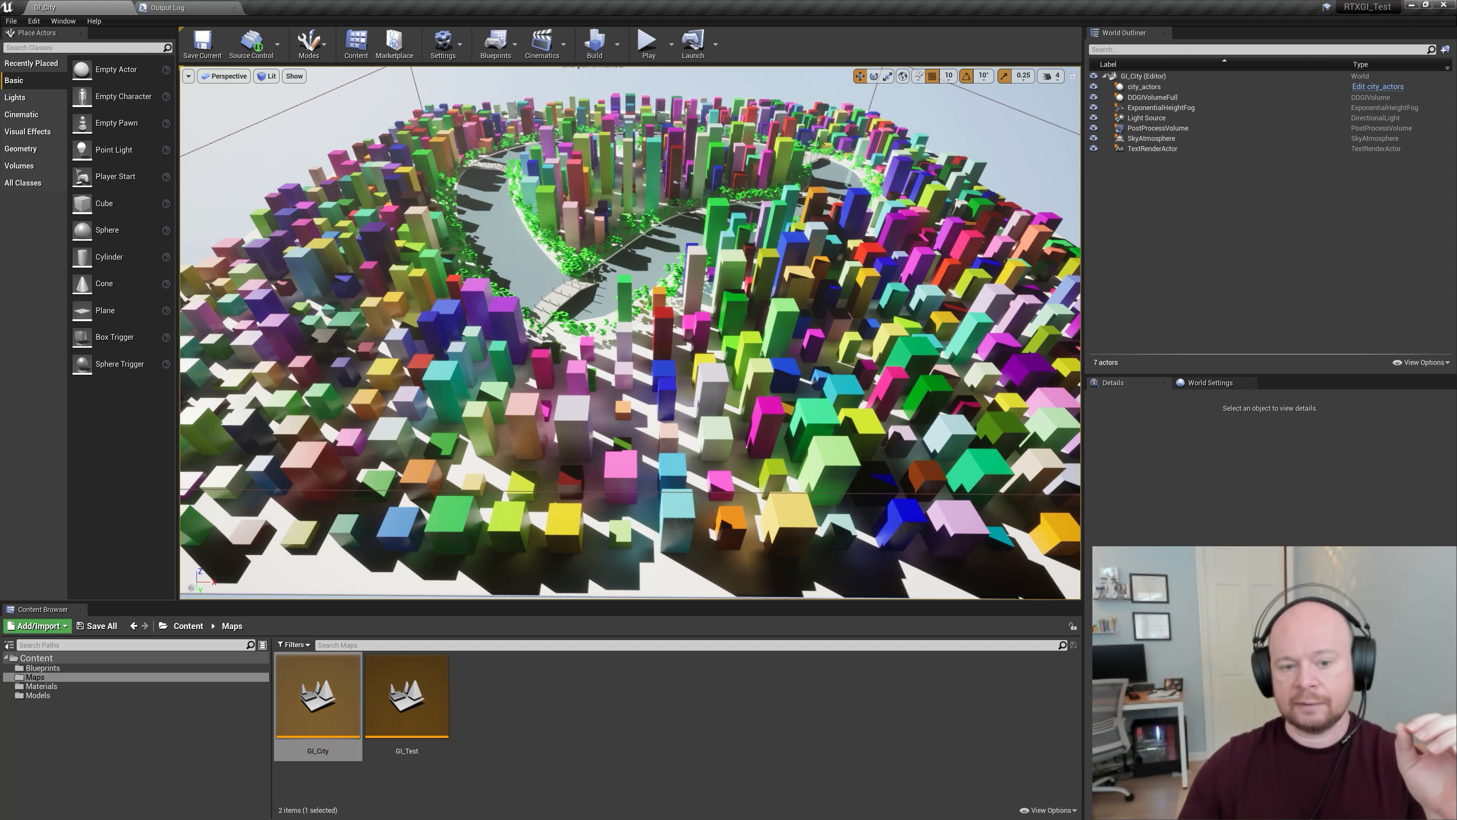
Step: Frame the city together with its DDGI volume note and play the GI_City level
{"action": "right_click_drag", "start_coordinate": [740, 322], "coordinate": [741, 189]}
{"action": "key", "text": "q"}
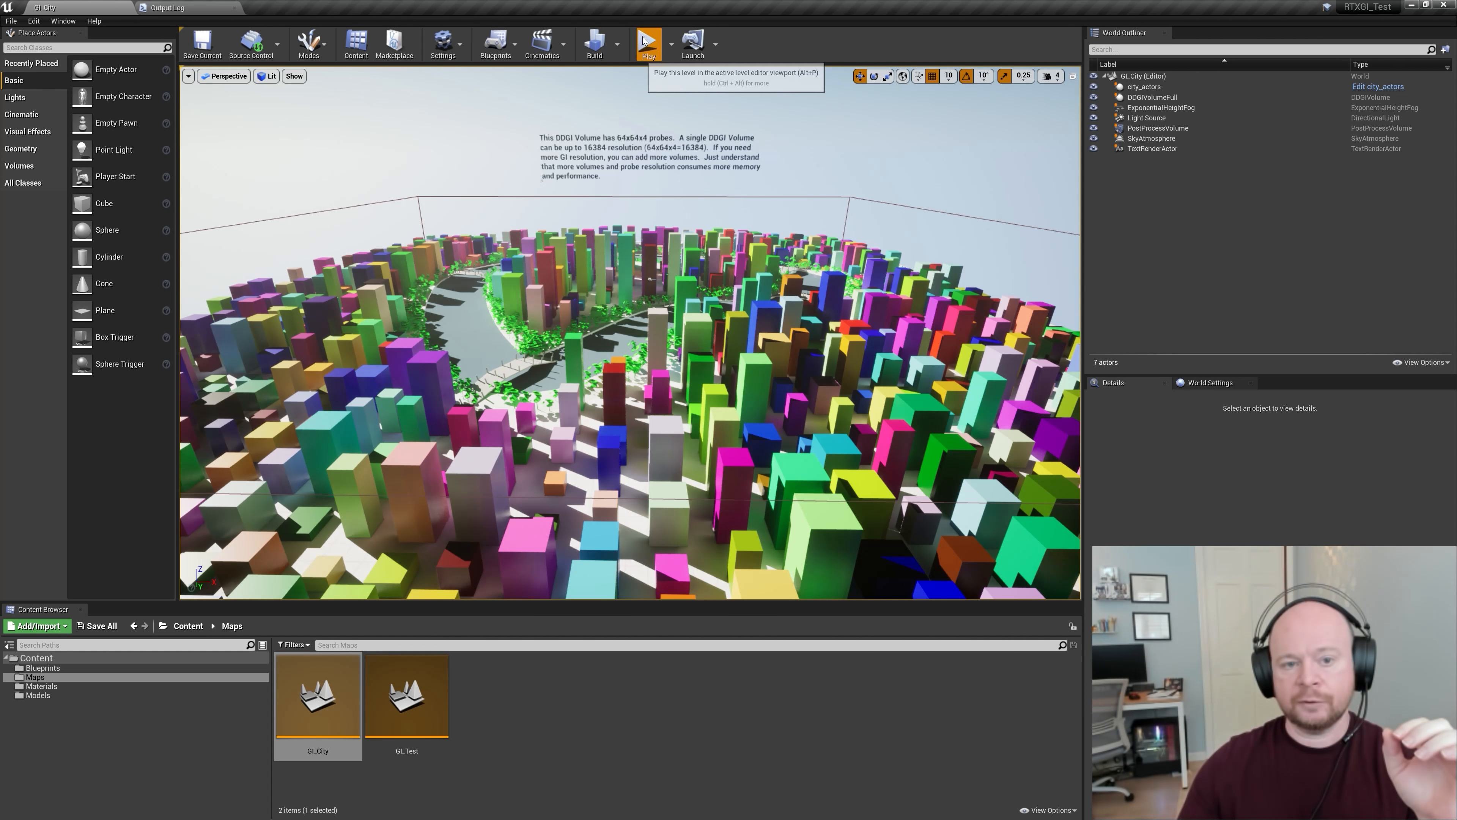
{"action": "left_click", "coordinate": [648, 43]}
{"action": "left_click", "coordinate": [770, 339]}
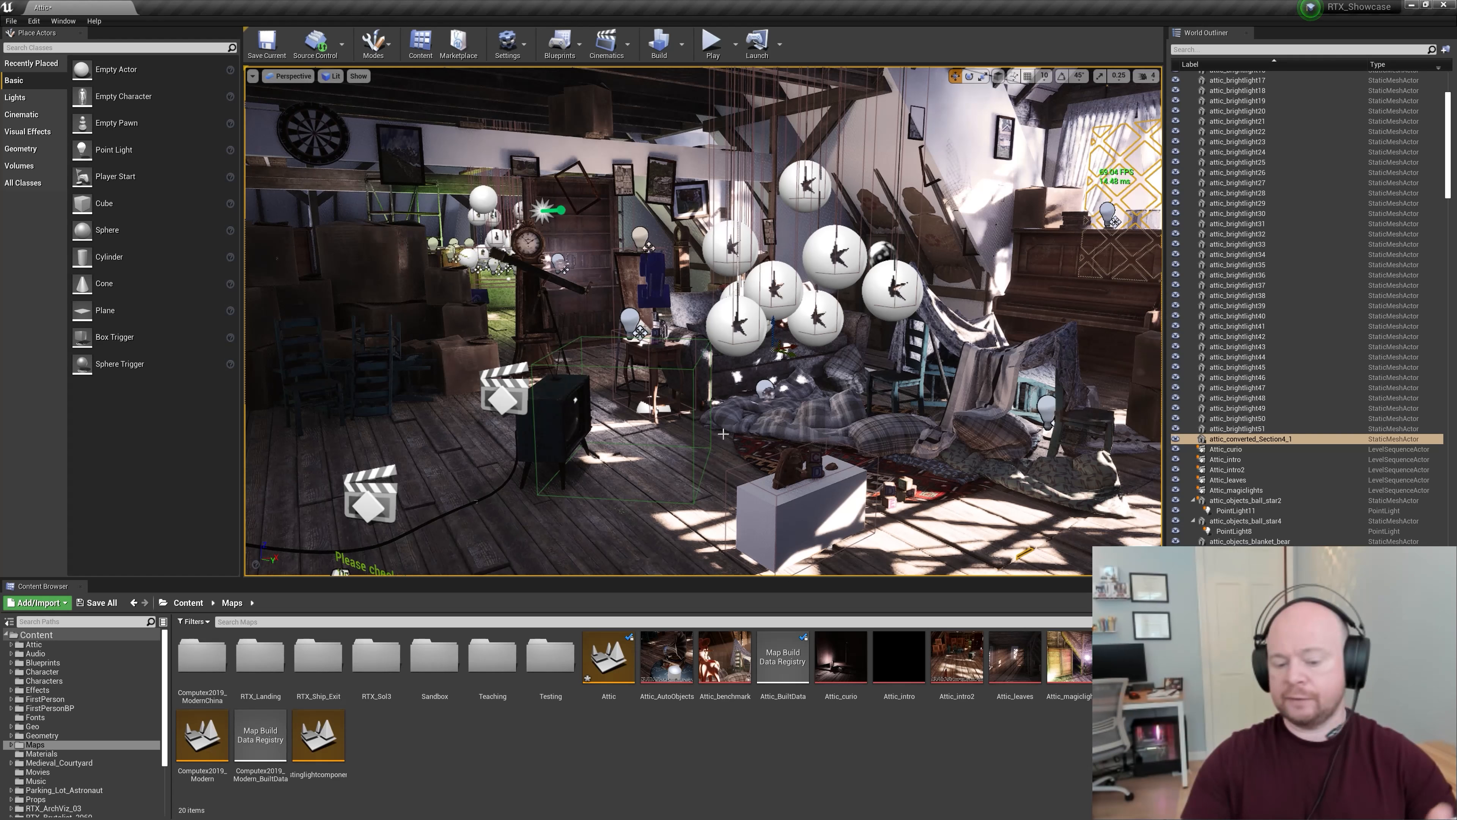
Step: In the RTX_Showcase attic, select the point light of the lamp on the piano and extend the selection to all point lights
{"action": "right_click_drag", "start_coordinate": [995, 476], "coordinate": [1100, 494]}
{"action": "left_click", "coordinate": [890, 335]}
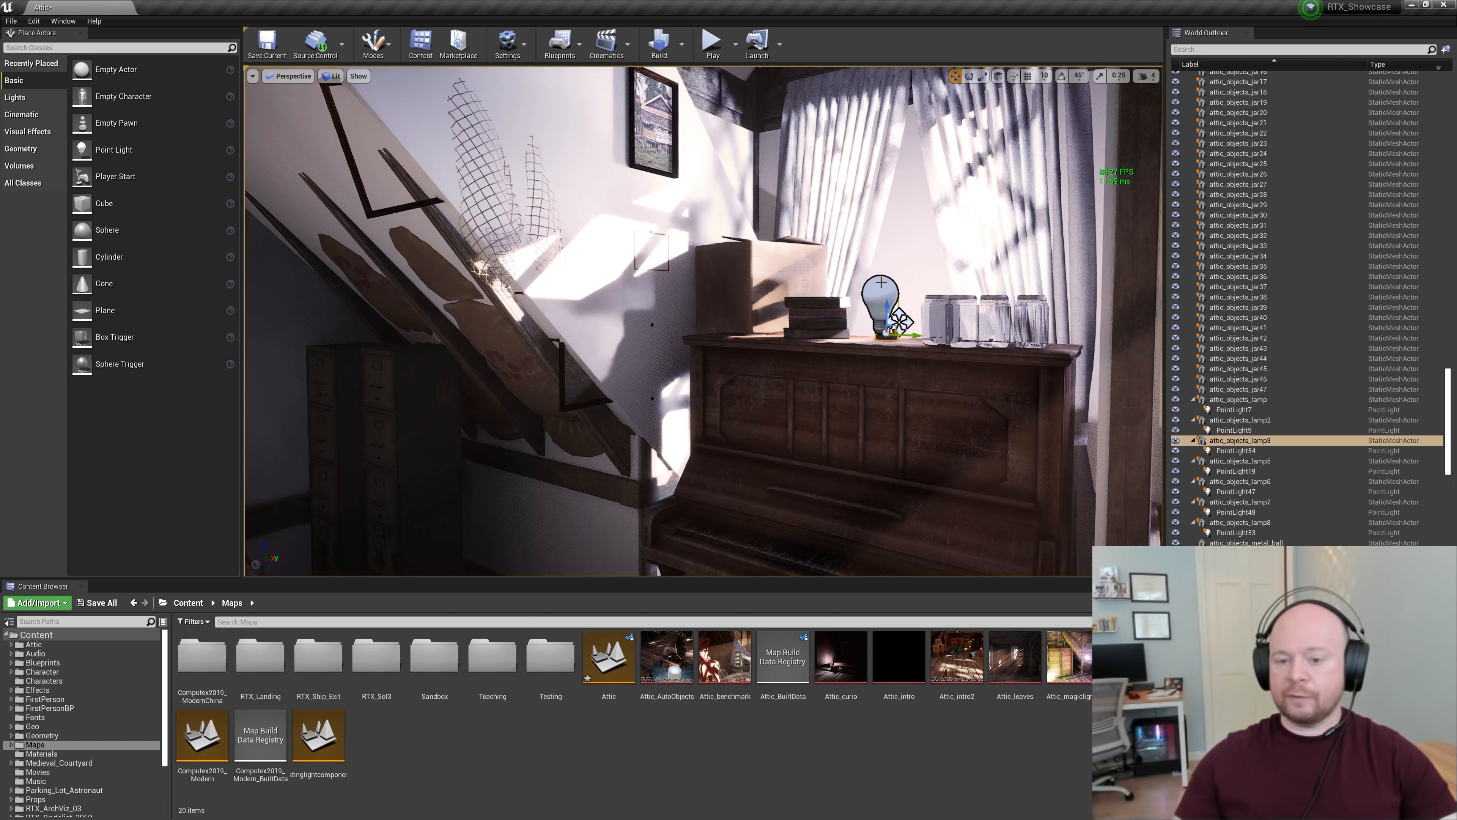
{"action": "key", "text": "s"}
{"action": "right_click_drag", "start_coordinate": [880, 282], "coordinate": [972, 292]}
{"action": "left_click", "coordinate": [935, 296]}
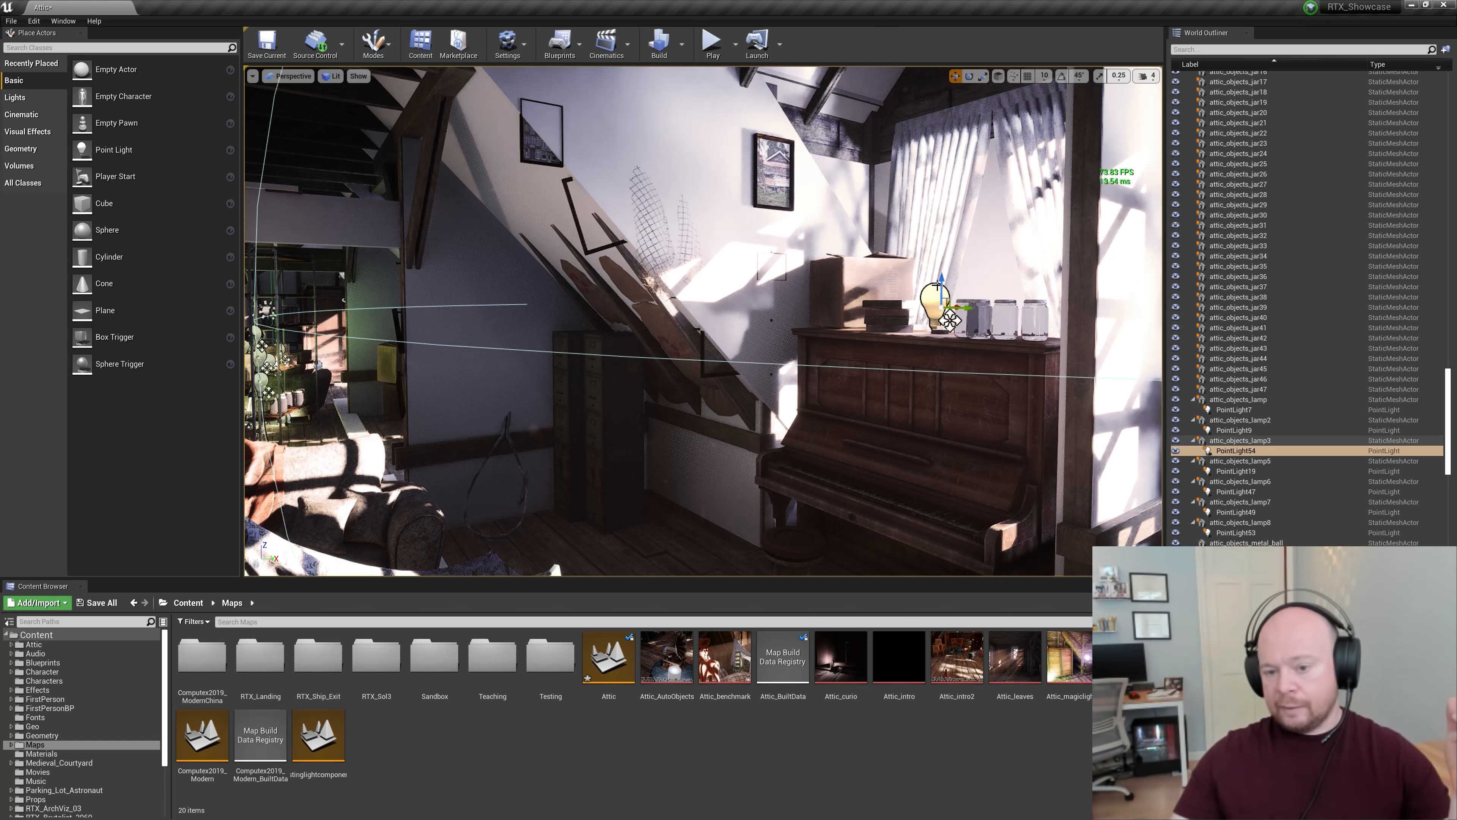
{"action": "right_click", "coordinate": [936, 286]}
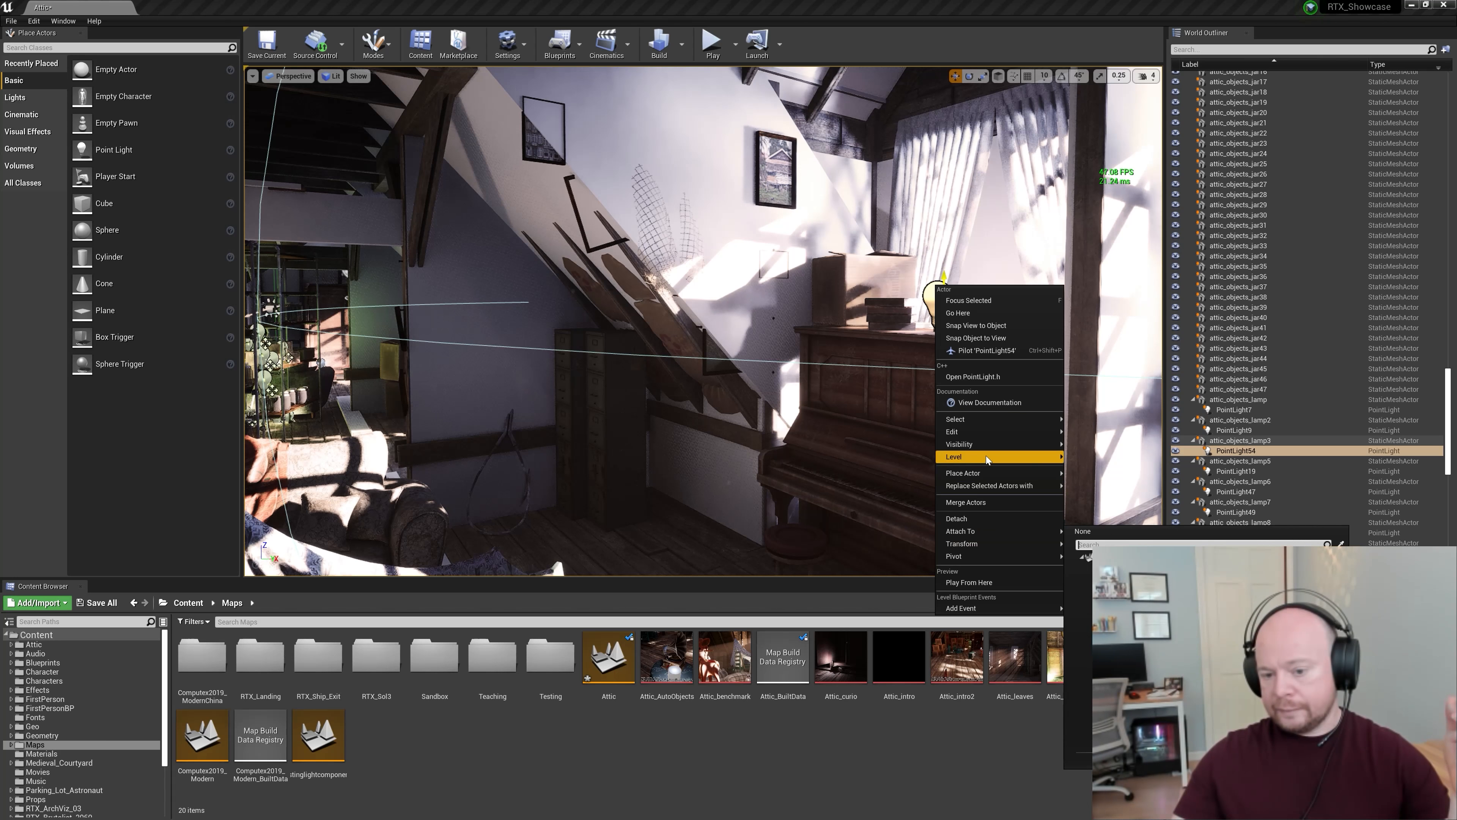
{"action": "mouse_move", "coordinate": [987, 426]}
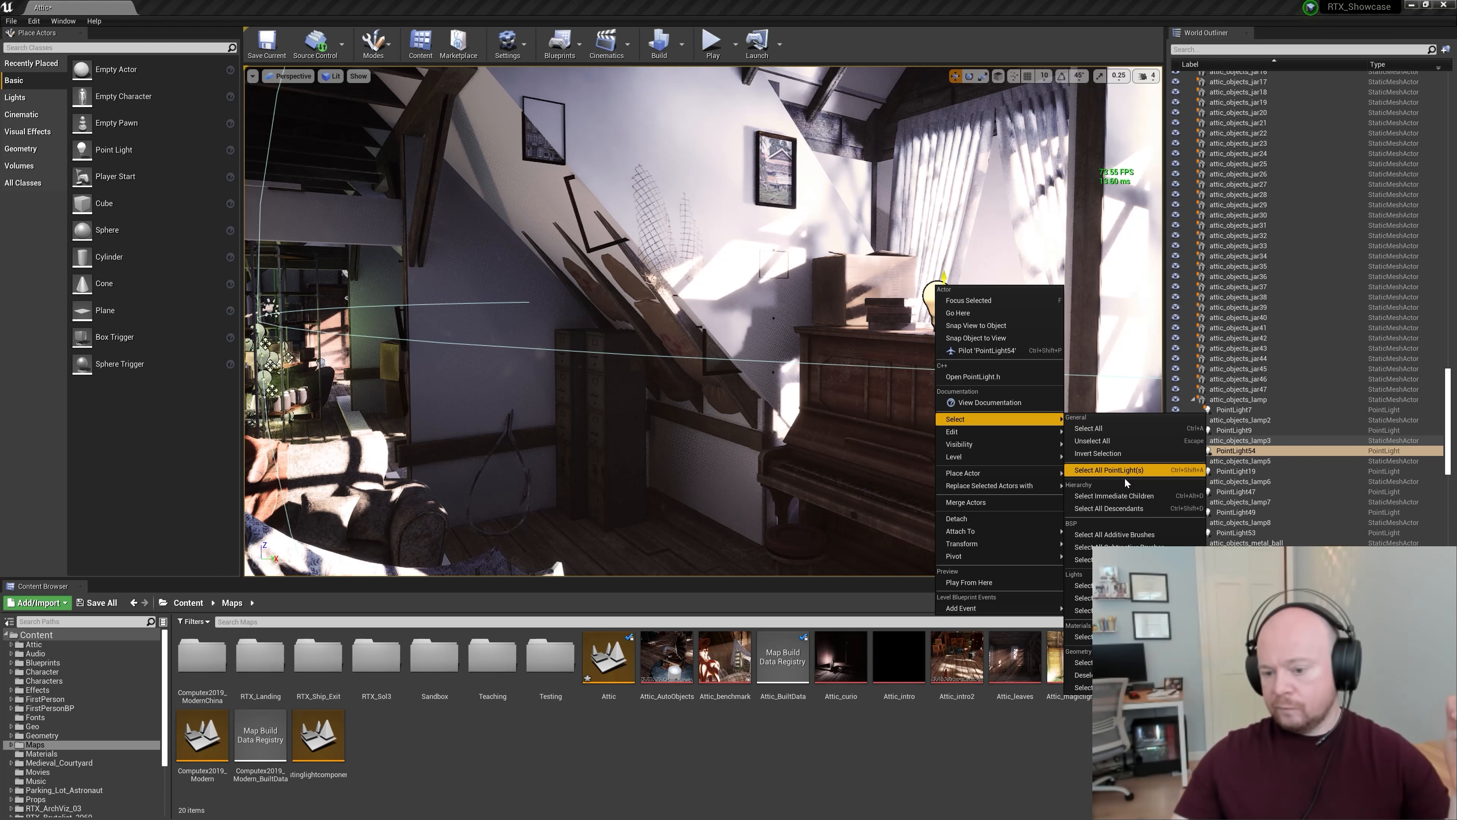
{"action": "left_click", "coordinate": [1109, 470]}
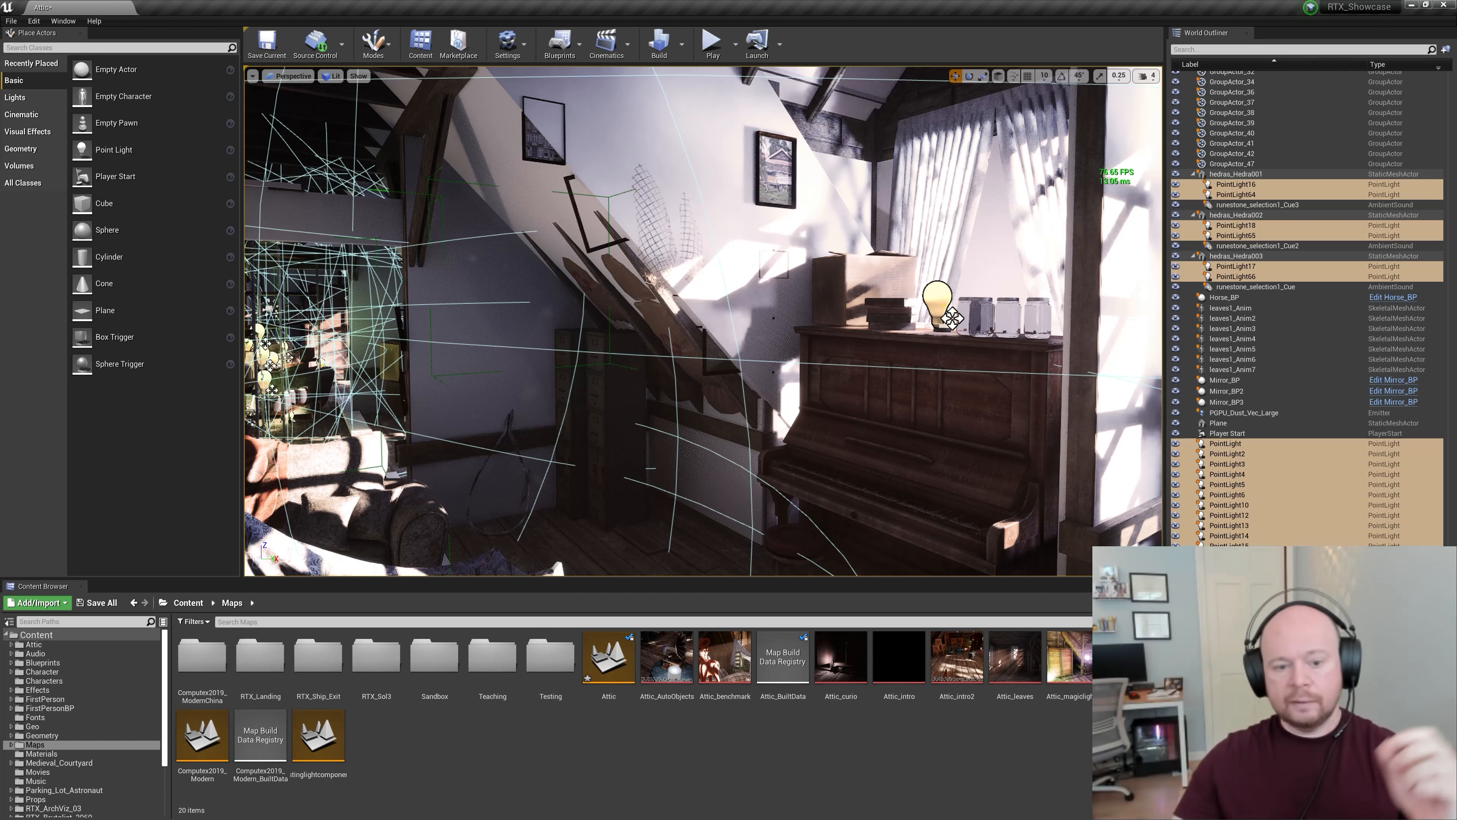
Step: Focus the view on the selected point lights and examine their distribution from outside the attic
{"action": "key", "text": "f"}
{"action": "key", "text": "s"}
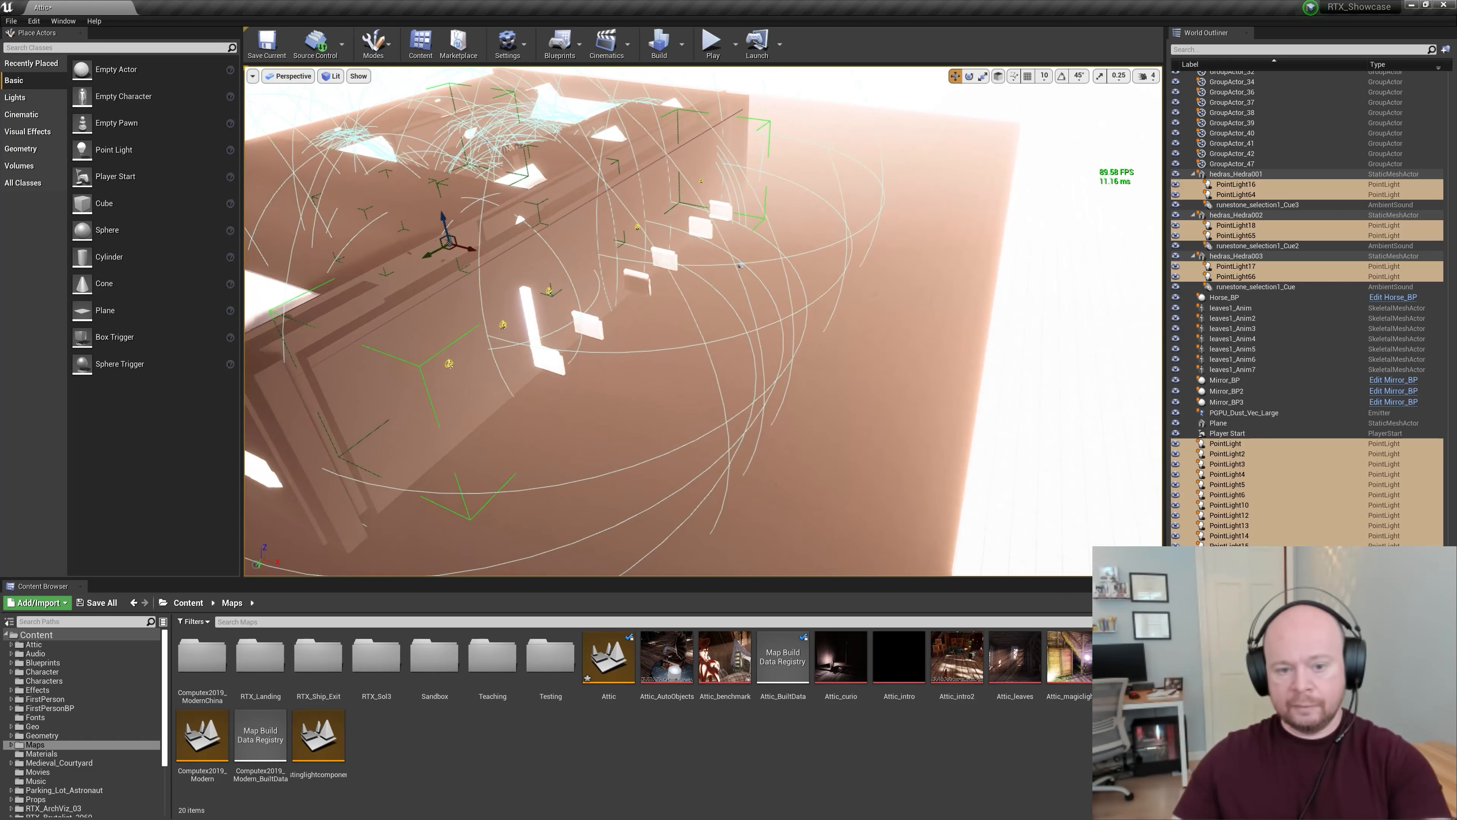
{"action": "key", "text": "a"}
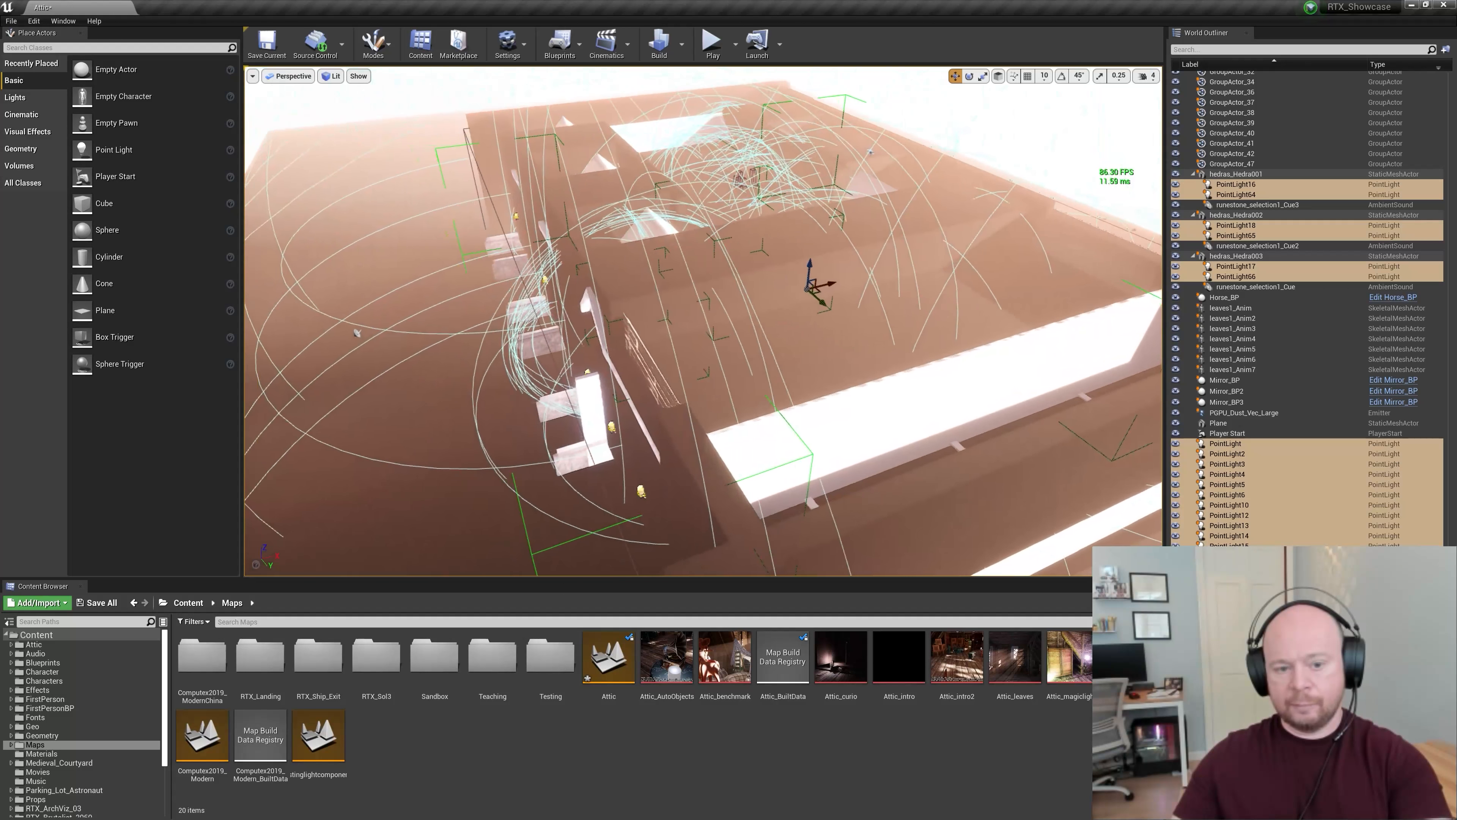